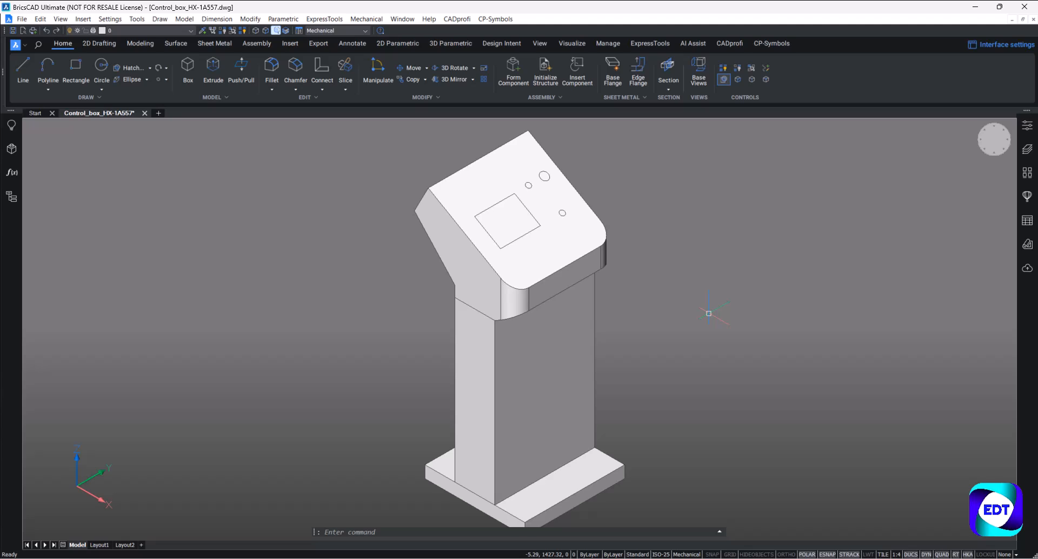
Turn off boundary detection so that whole solids can be selected.
scroll(600, 279, "down", 2)
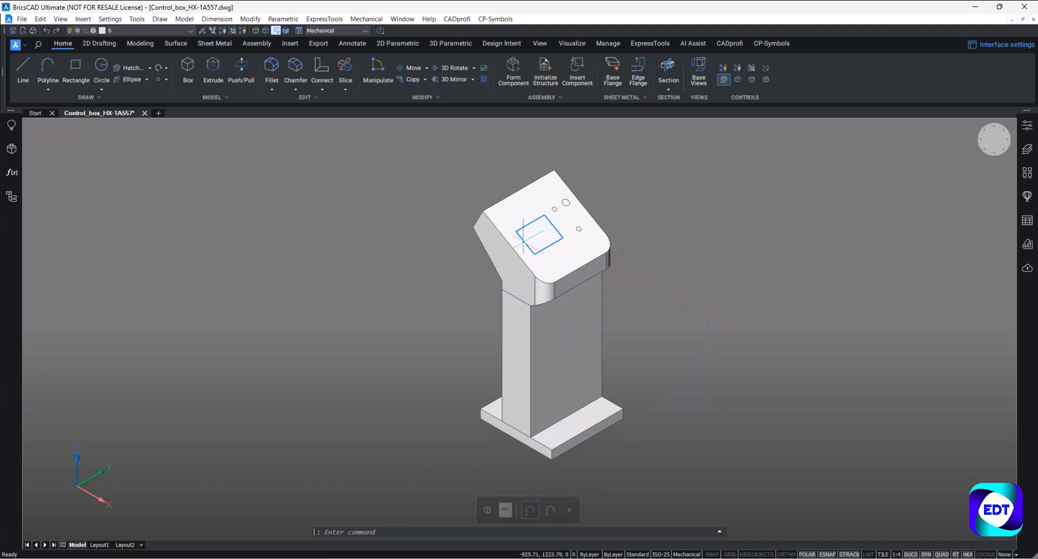
mouse_move(498, 220)
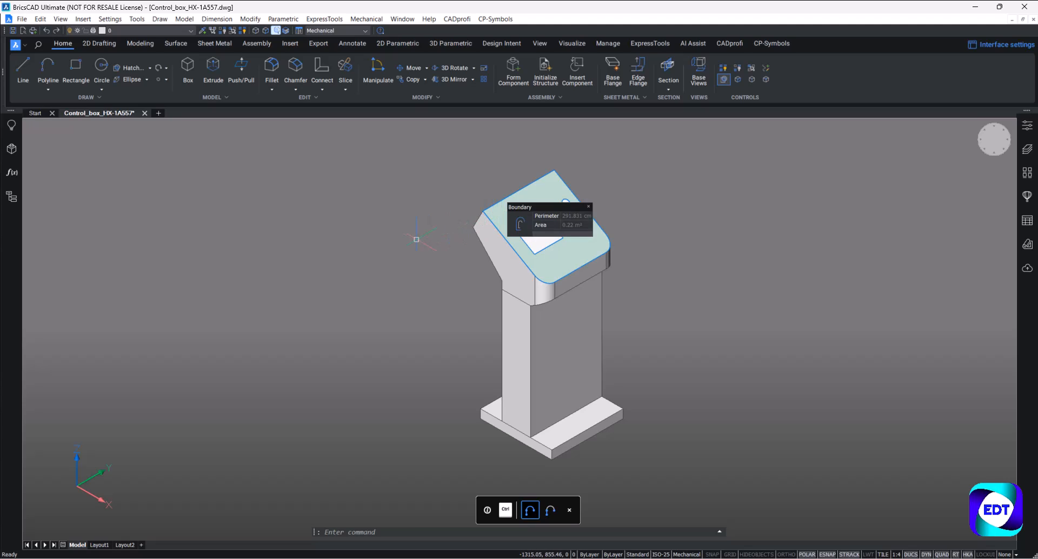
left_click(274, 29)
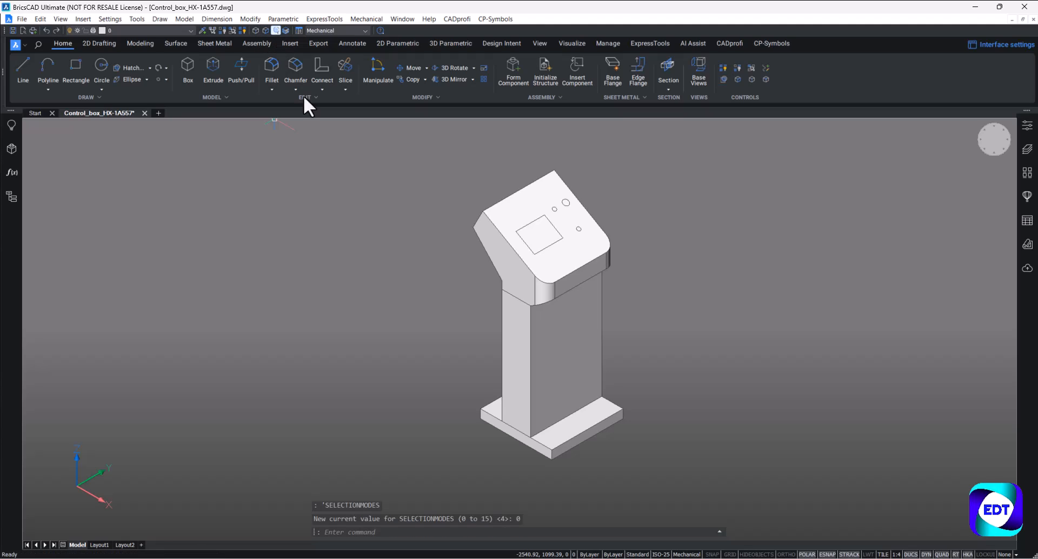
Shell the base plate with an offset distance of 2, removing its bottom face.
scroll(617, 455, "up", 3)
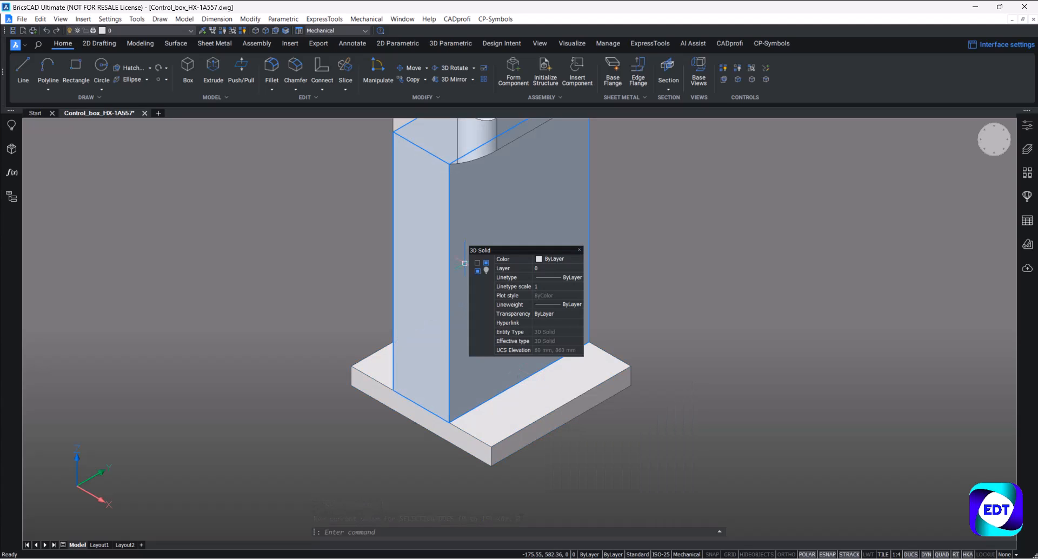
mouse_move(481, 251)
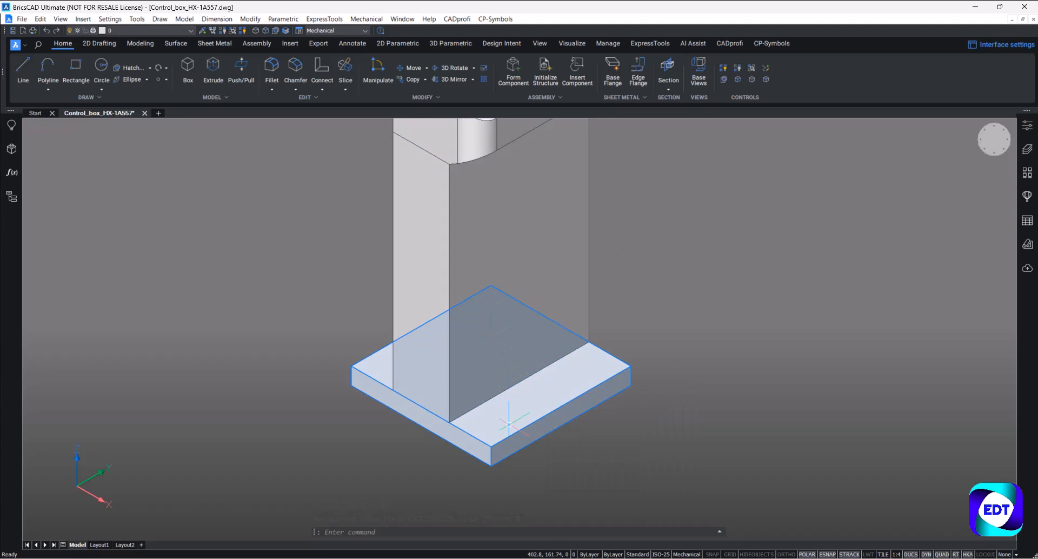
mouse_move(499, 415)
mouse_move(477, 405)
middle_mouse_down("shift")
mouse_move(456, 409)
mouse_move(456, 327)
mouse_move(470, 366)
mouse_move(463, 382)
mouse_move(448, 350)
mouse_move(466, 410)
middle_mouse_up("shift")
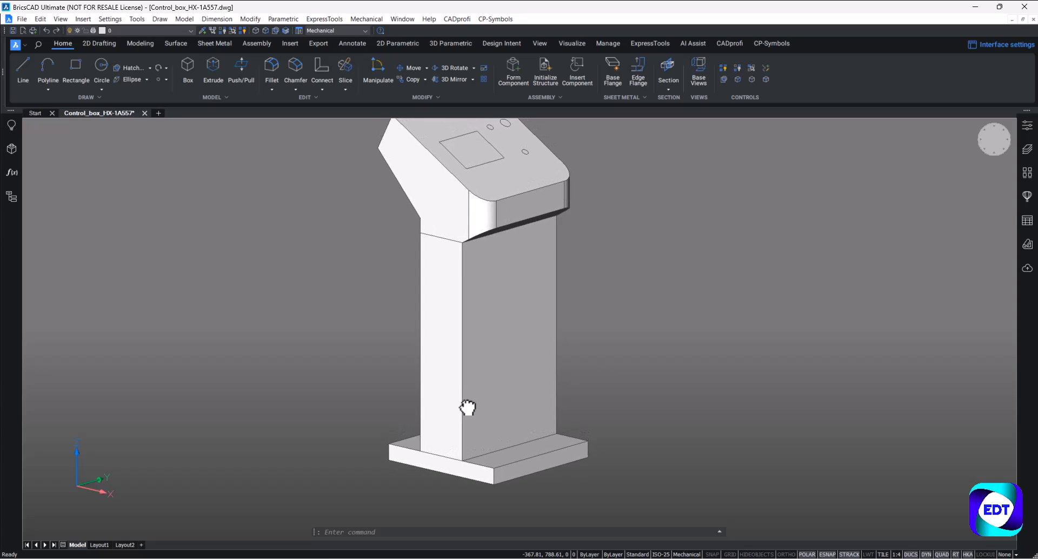
left_click(291, 96)
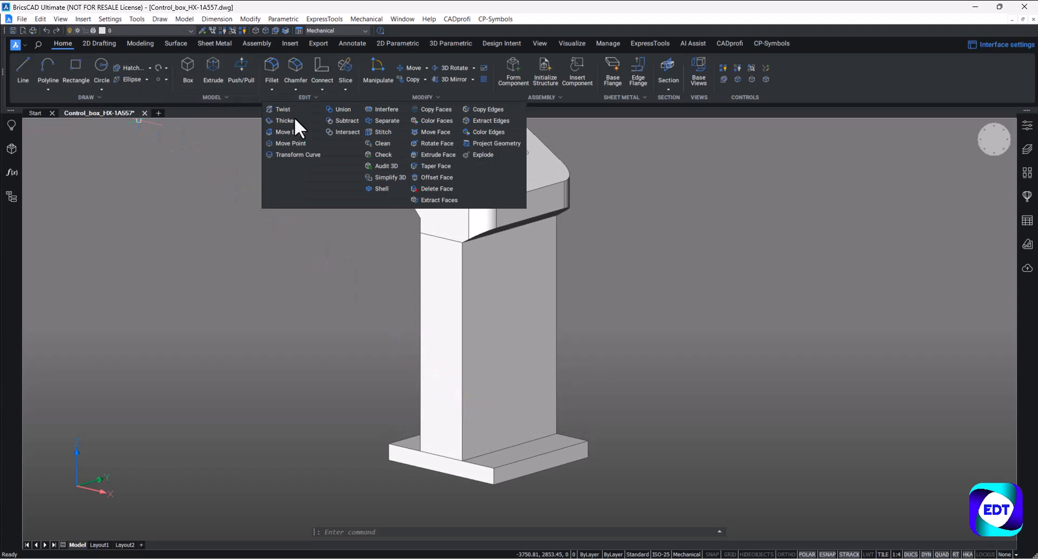
left_click(377, 188)
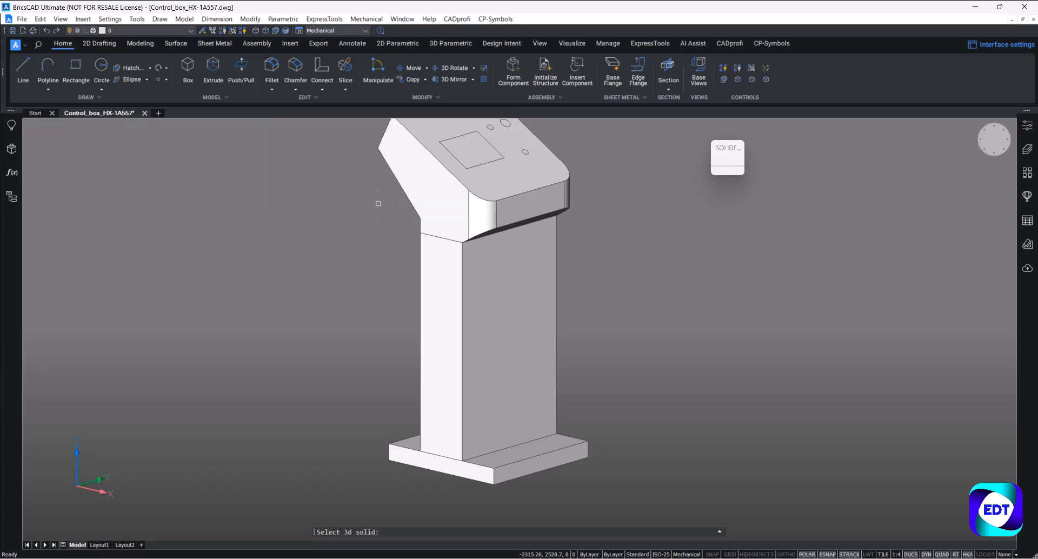
scroll(387, 357, "down", 2)
middle_click_drag(387, 357, 379, 295)
scroll(426, 392, "up", 4)
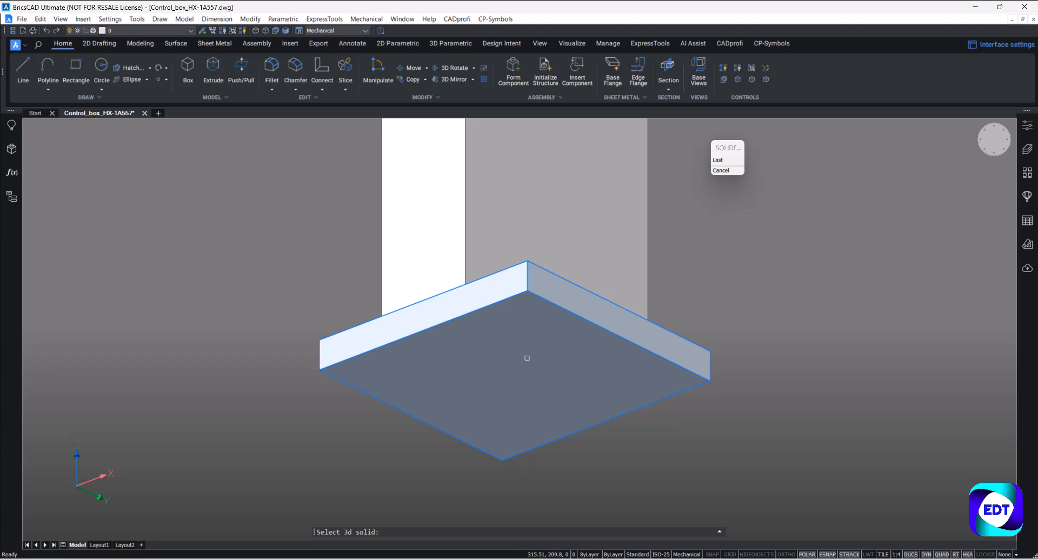
left_click(499, 353)
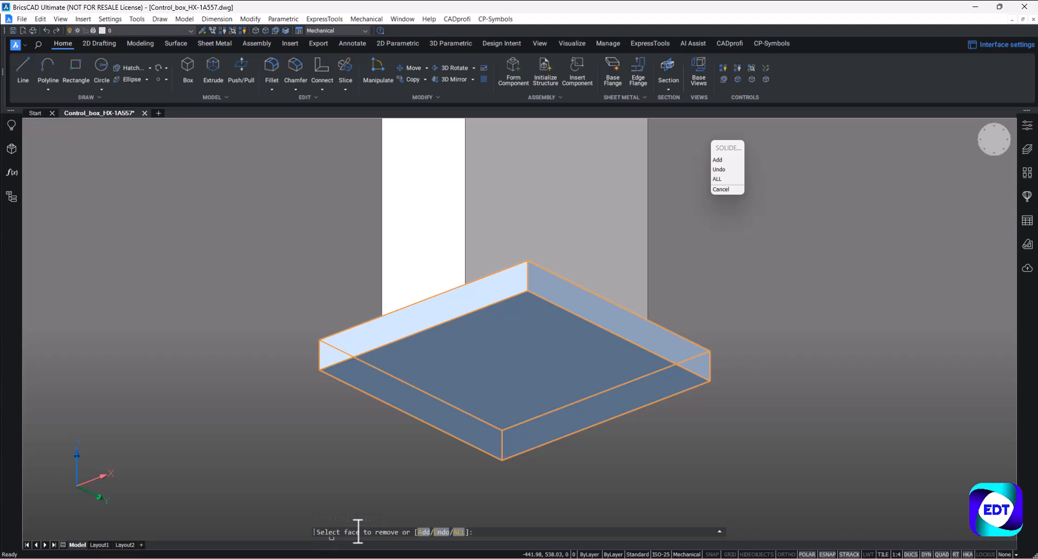
left_click(467, 344)
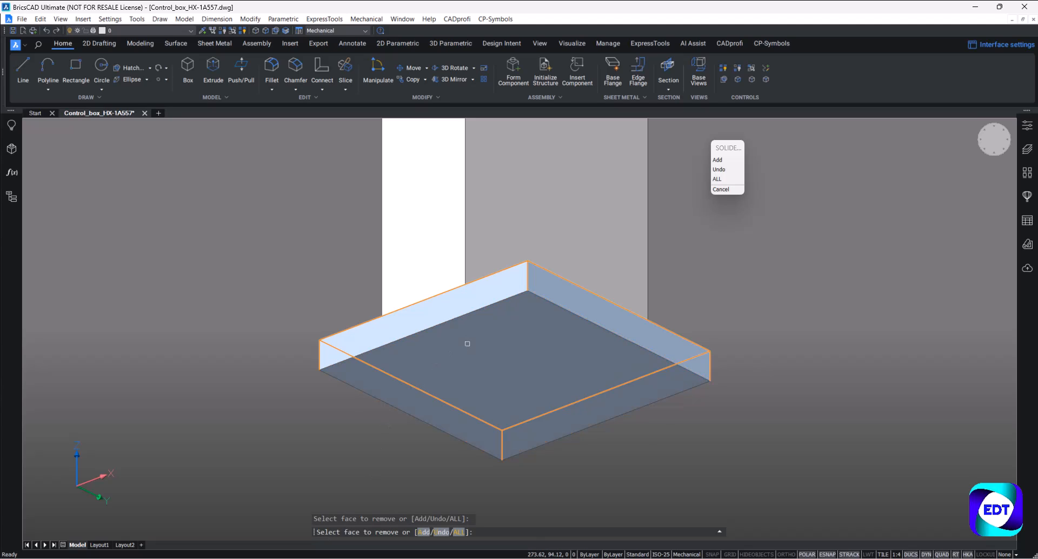
key("Return")
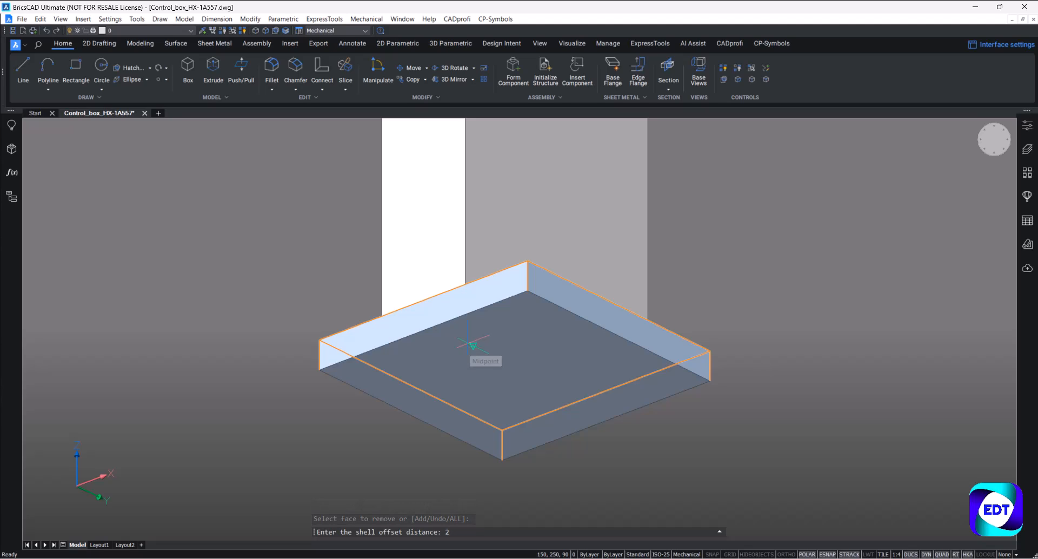
type("2")
key("Return")
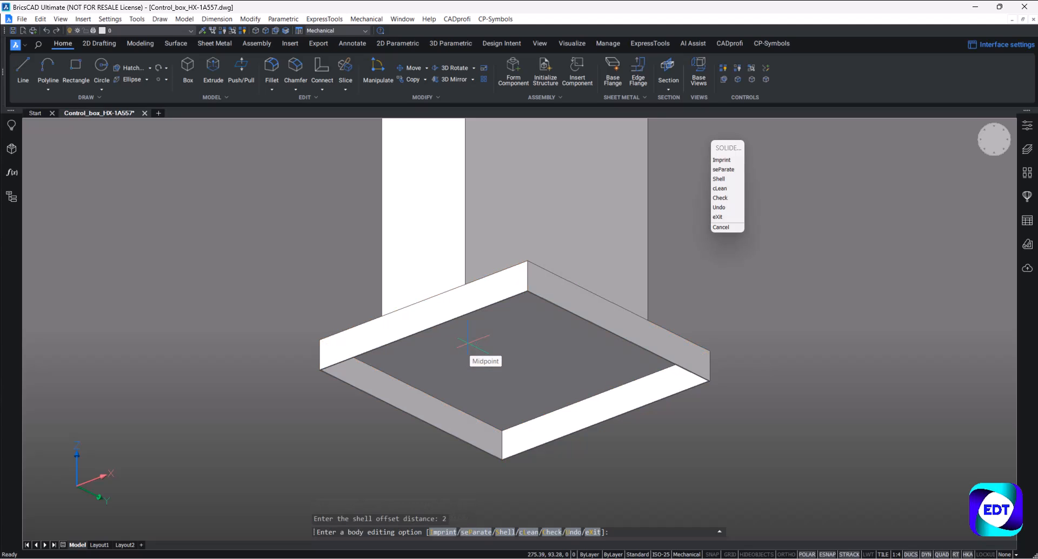
key("Return")
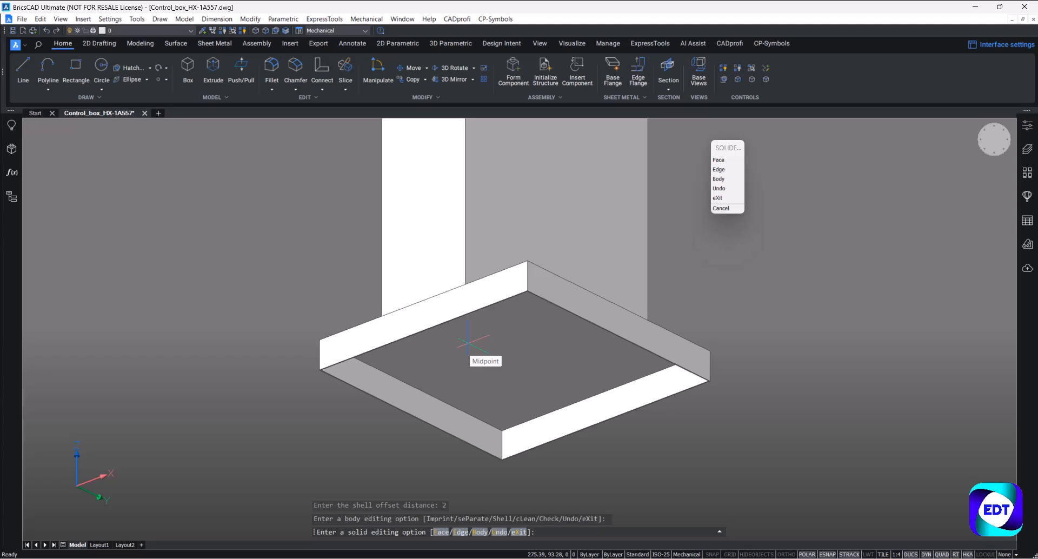
key("Return")
Shell the column with an offset distance of 2, removing the recessed panel face on its rear side.
middle_click_drag(438, 296, 666, 323, "shift")
scroll(542, 376, "down", 5)
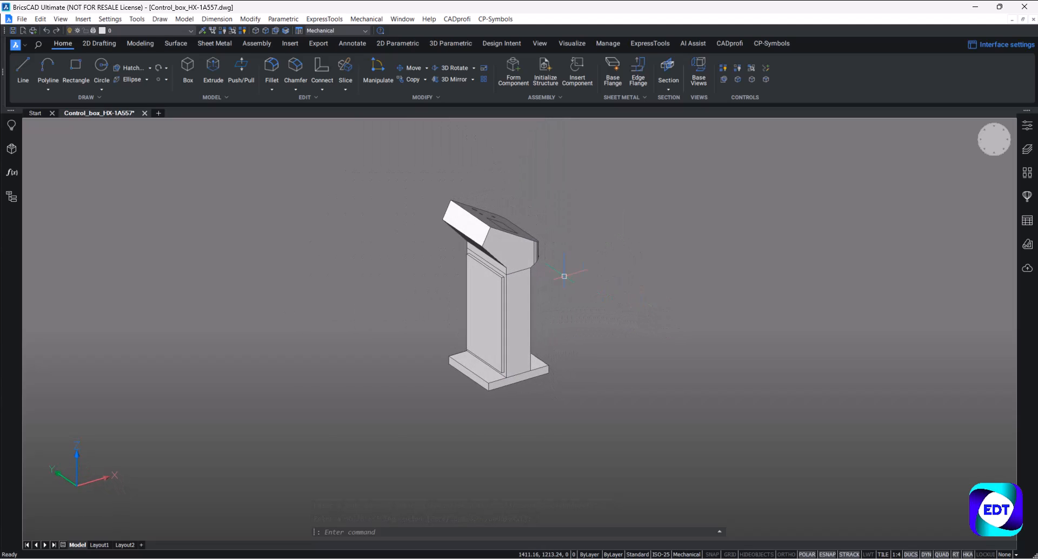
scroll(547, 257, "up", 3)
scroll(450, 269, "down", 2)
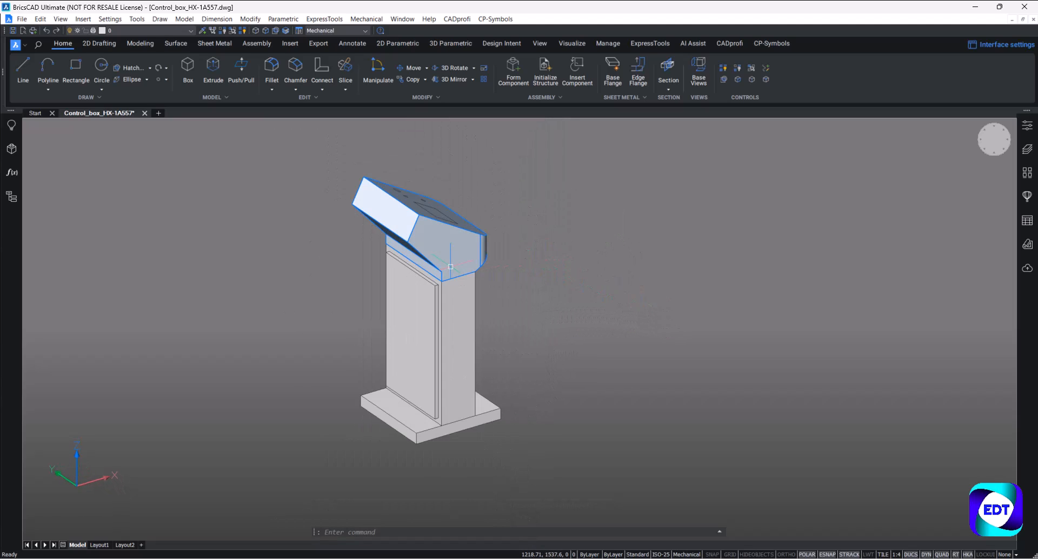
left_click(300, 97)
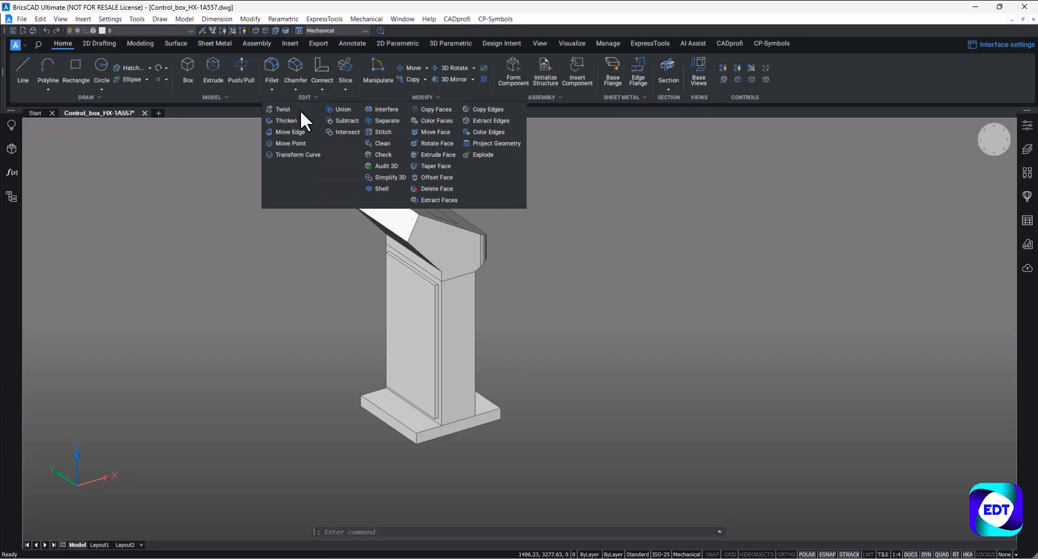
left_click(378, 189)
scroll(403, 321, "up", 2)
left_click(407, 307)
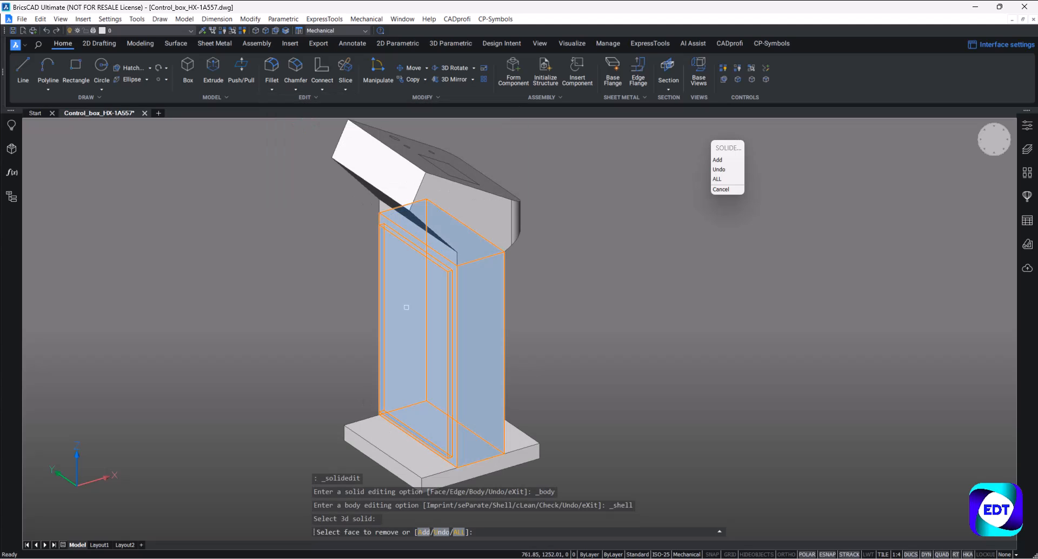
left_click(404, 277)
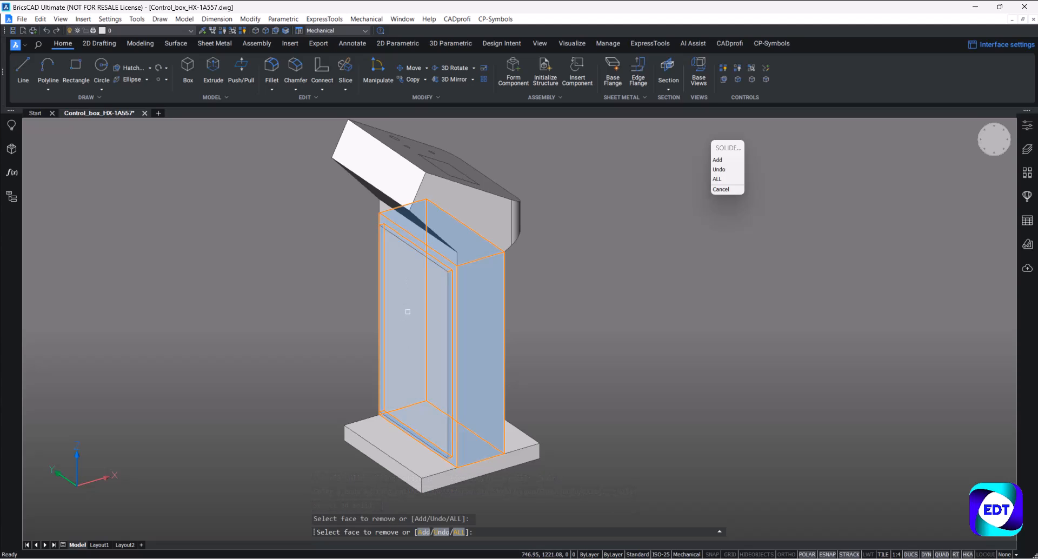
key("Return")
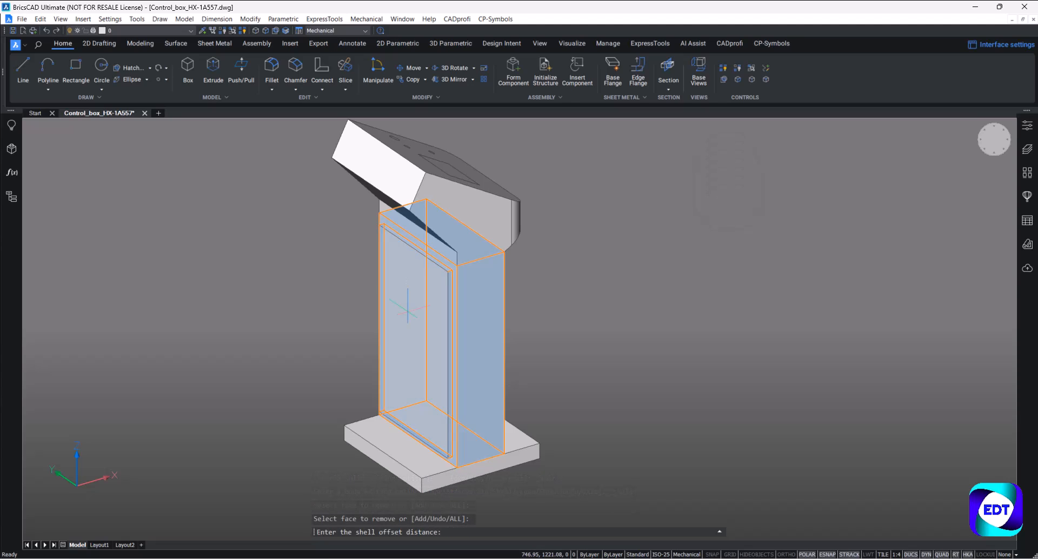
key("Return")
key("Return")
key("Return")
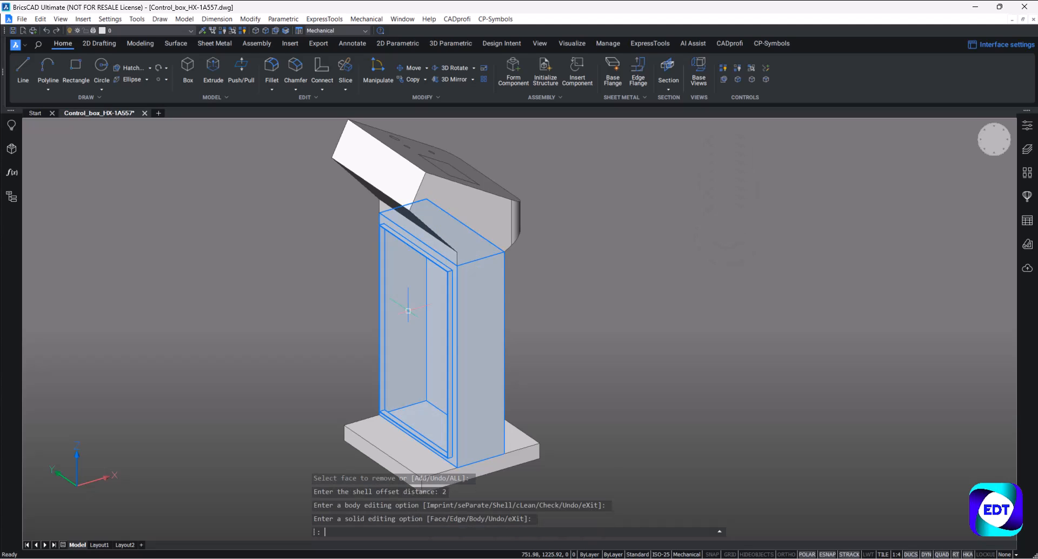
Shell the sloped head of the control box with an offset distance of 2, without removing any face.
scroll(494, 358, "down", 5)
scroll(495, 358, "up", 5)
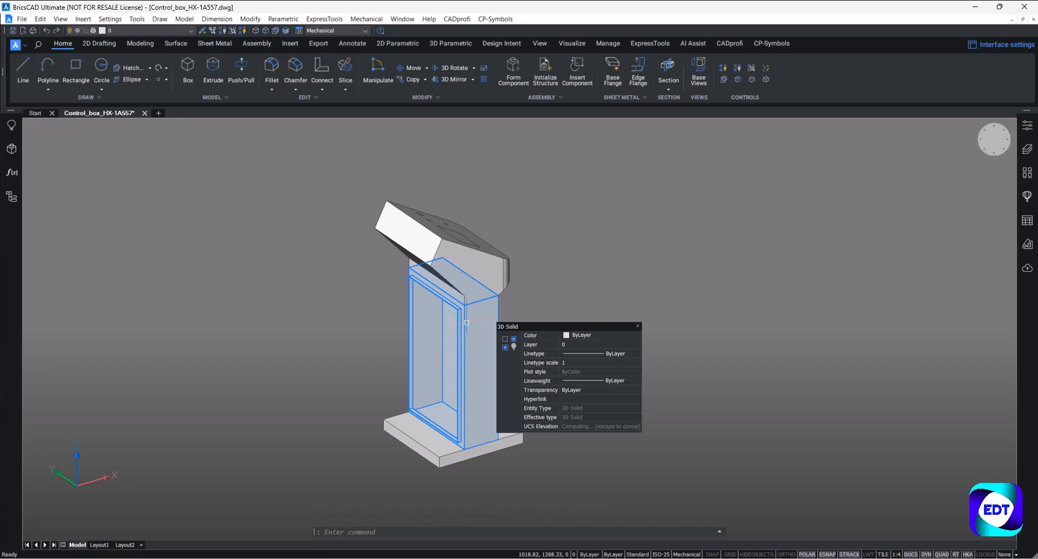
left_click(316, 97)
left_click(379, 188)
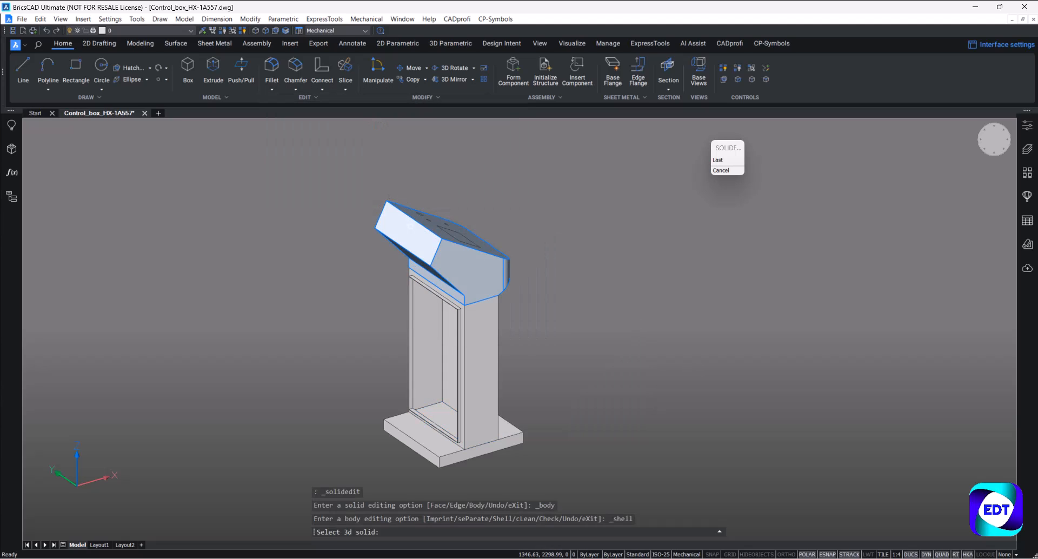
left_click(409, 226)
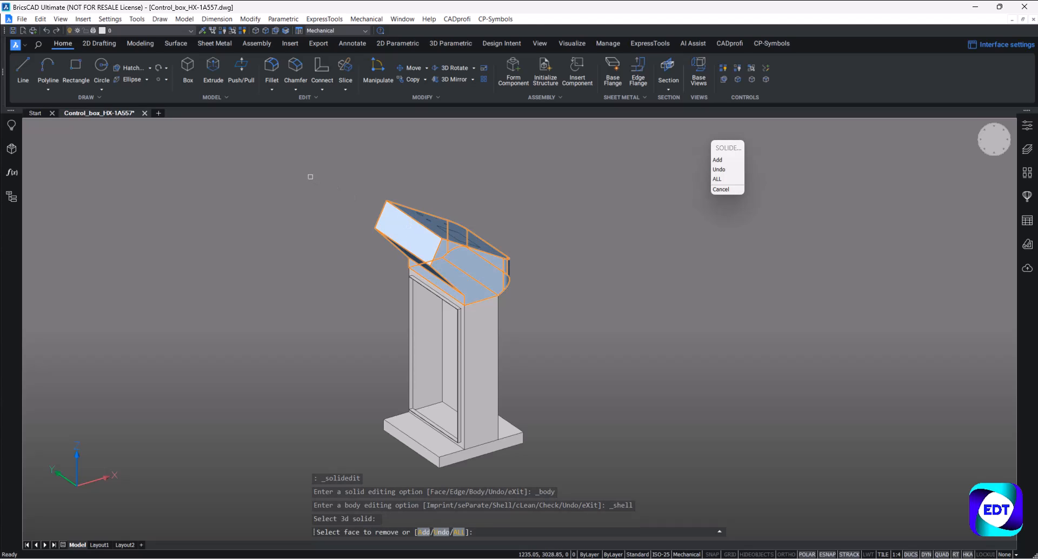
key("Return")
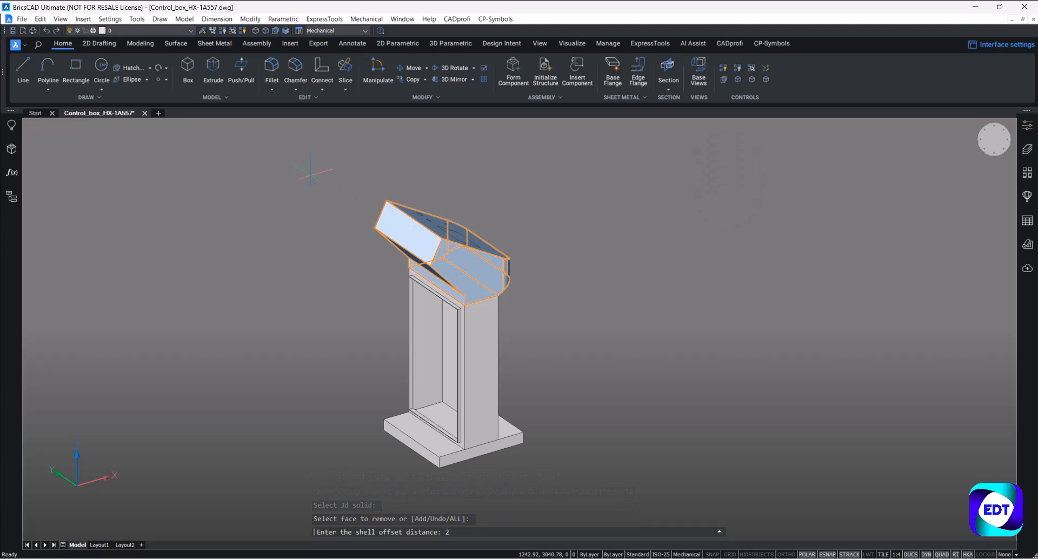
type("2")
key("Return")
key("Return")
key("Return")
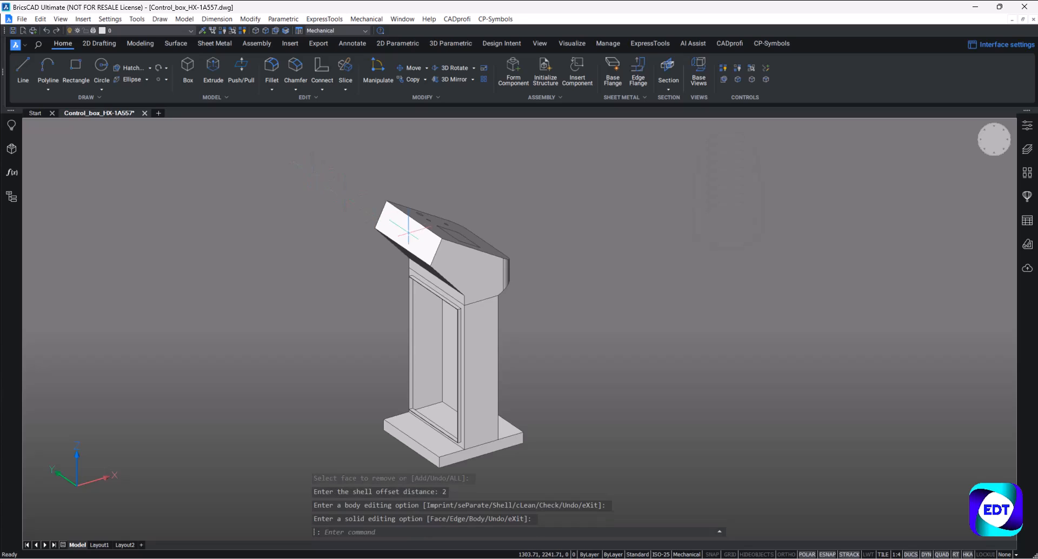
Hide the column and the base plate so that only the head stays displayed.
scroll(407, 227, "up", 1)
middle_click_drag(480, 174, 449, 206, "shift")
mouse_move(468, 234)
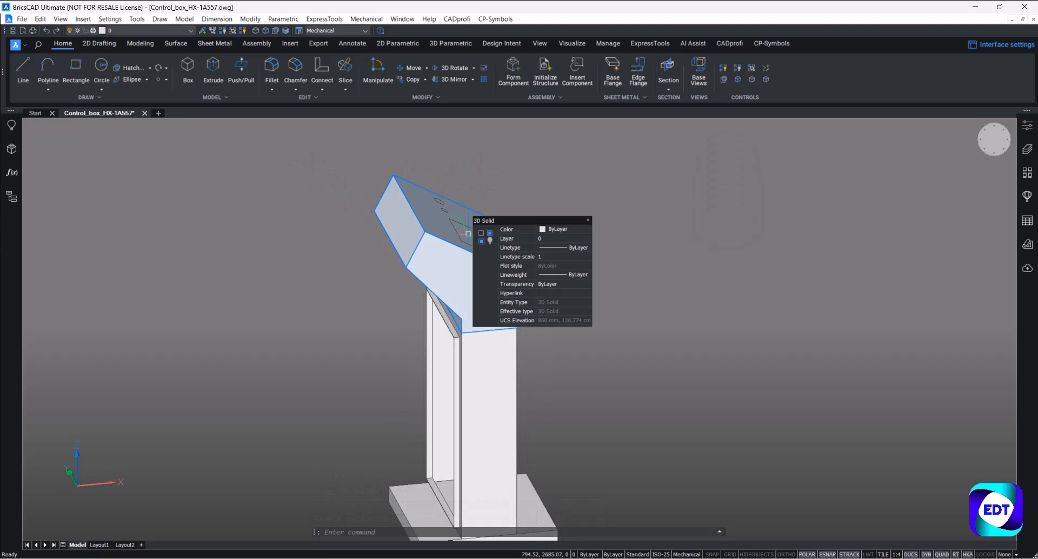
middle_click_drag(434, 270, 474, 236, "shift")
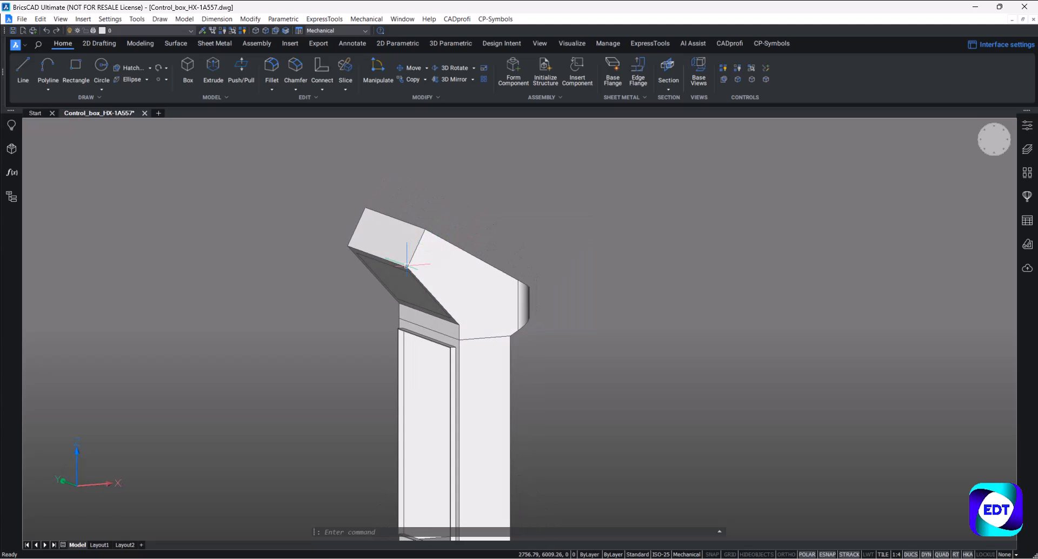
scroll(376, 220, "down", 2)
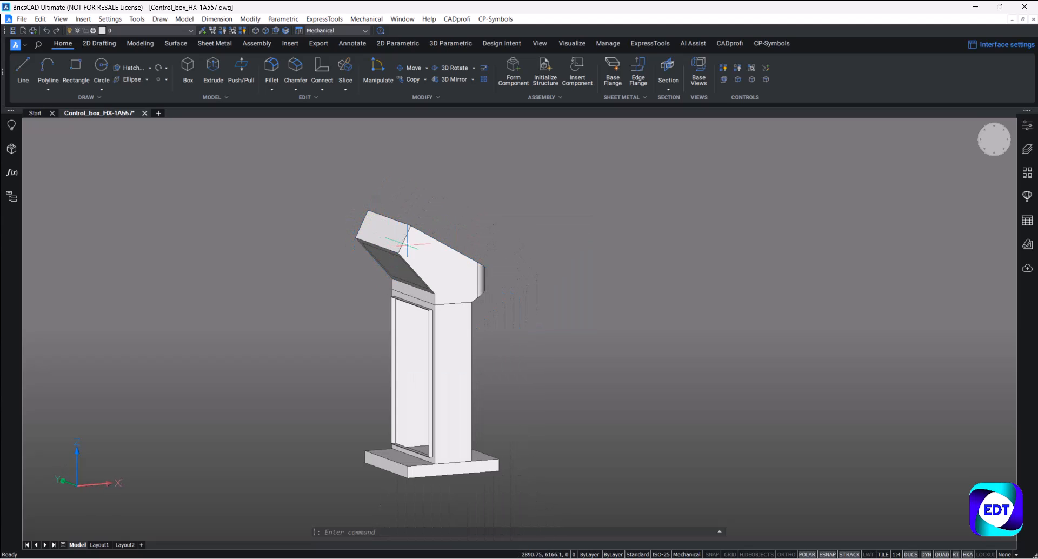
mouse_move(469, 342)
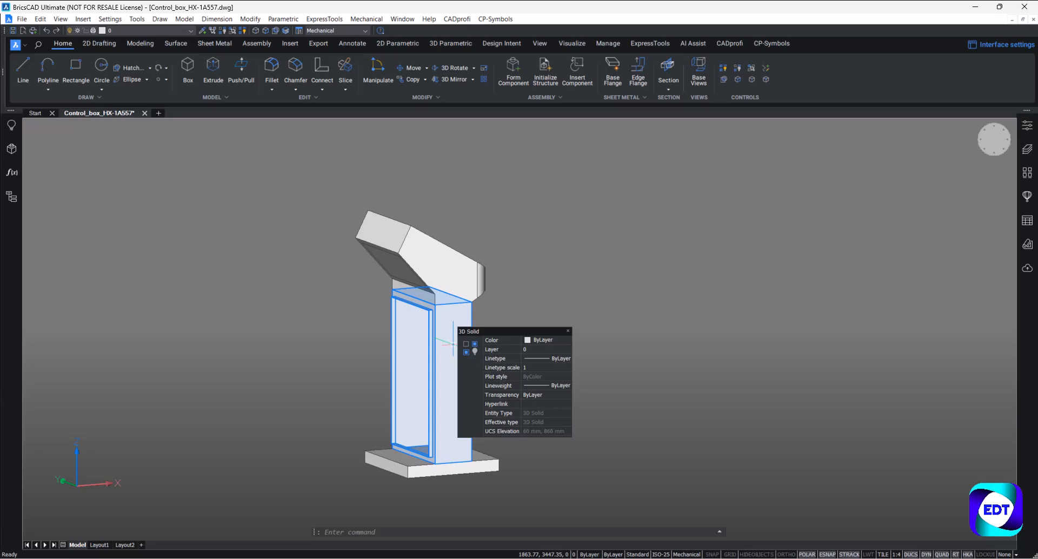
left_click(469, 343)
scroll(414, 255, "up", 3)
middle_click_drag(433, 285, 463, 424, "shift")
mouse_move(469, 447)
middle_click_drag(383, 330, 414, 308, "shift")
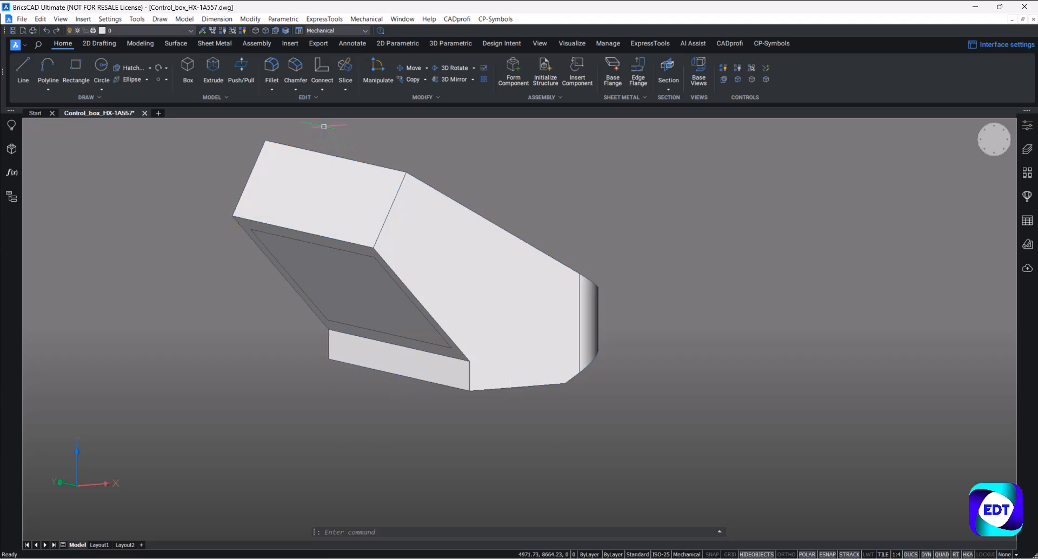
Enable boundary detection and cut the rectangular opening in the head's slanted rear face by extruding its boundary to a height of -5.
mouse_move(339, 281)
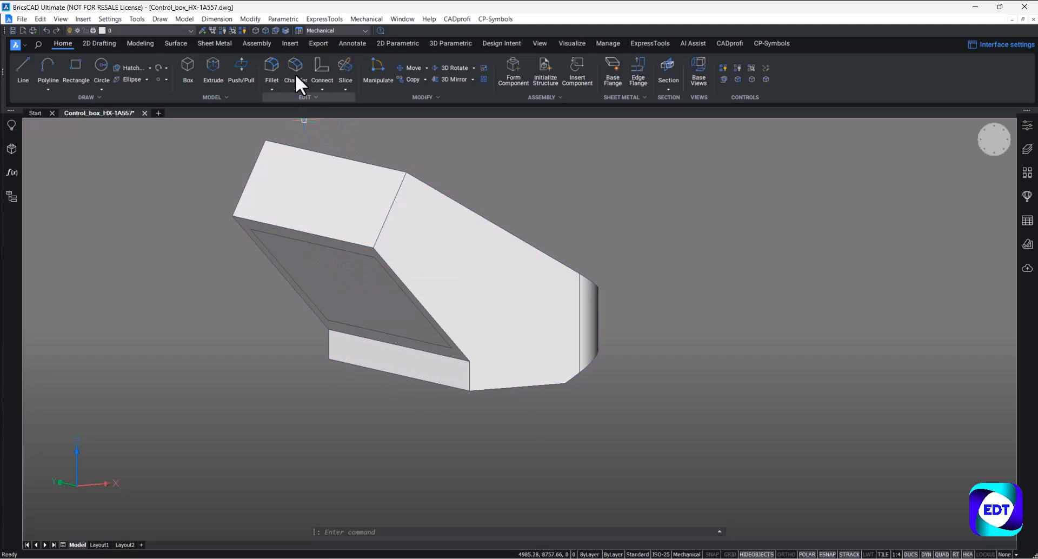
left_click(278, 28)
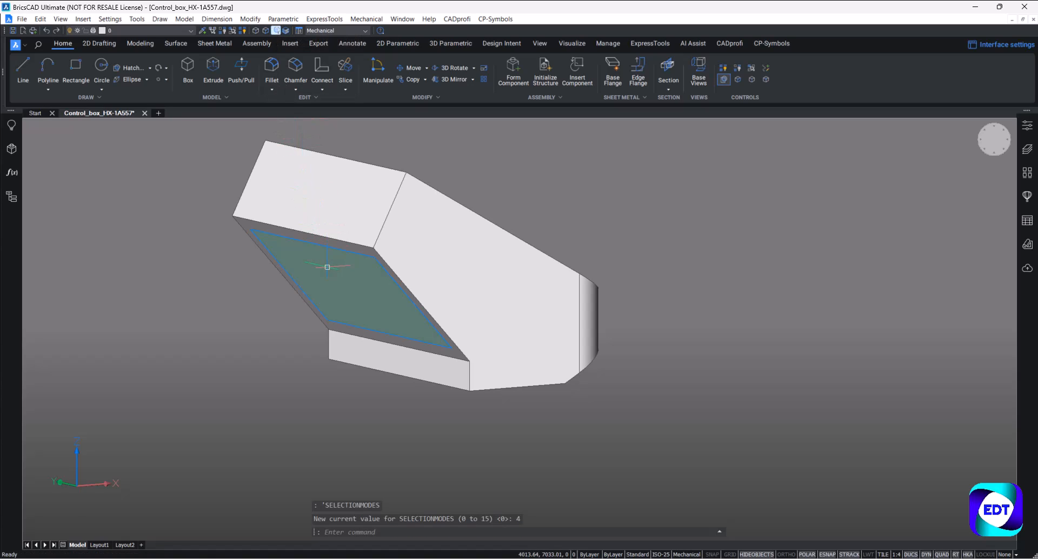
mouse_move(327, 267)
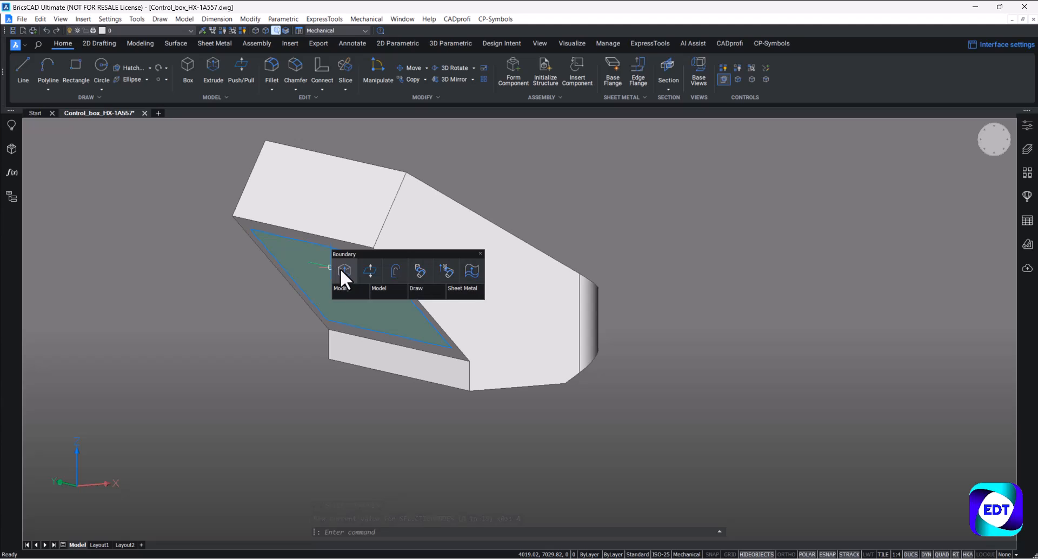
left_click(340, 268)
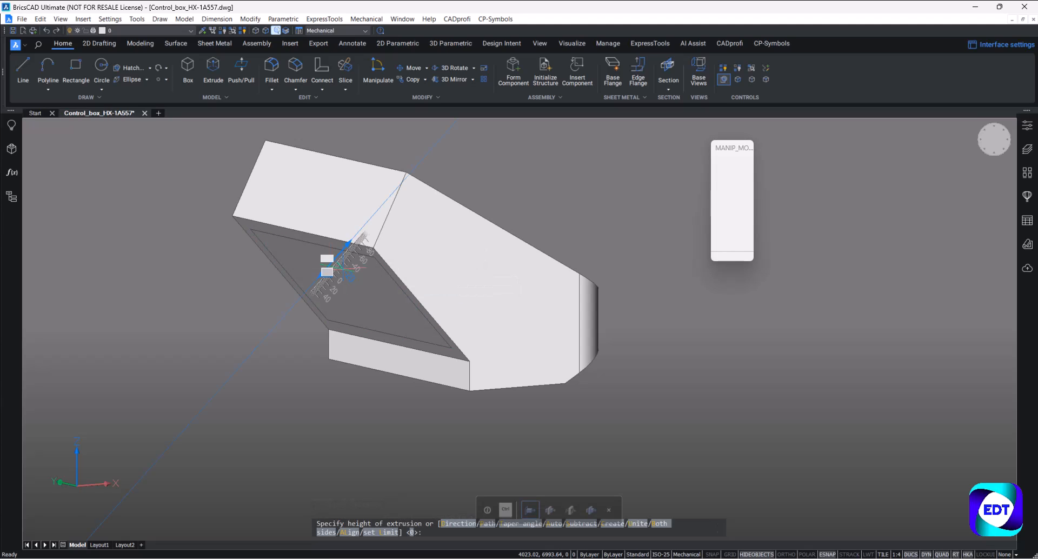
key("Return")
Extrude the rectangular boundary on the head's bottom face to a height of -5 to cut the opening towards the column.
scroll(423, 320, "down", 2)
middle_click_drag(465, 336, 480, 317, "shift")
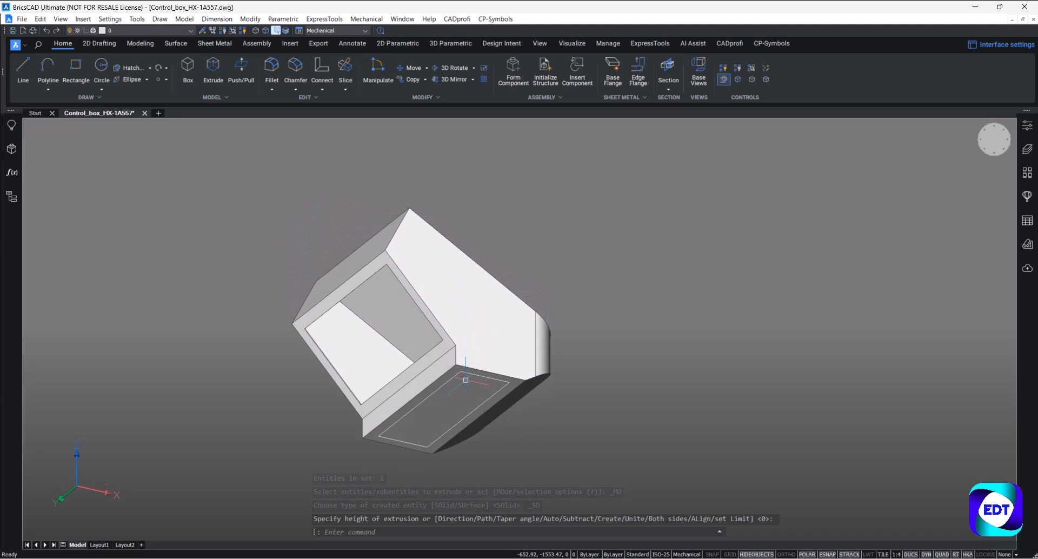
left_click(482, 389)
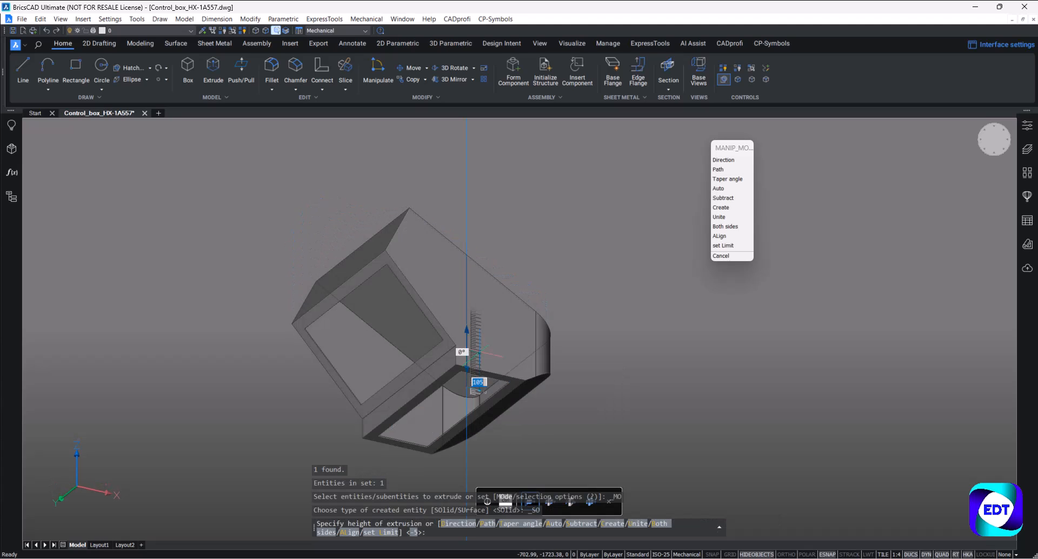
key("Return")
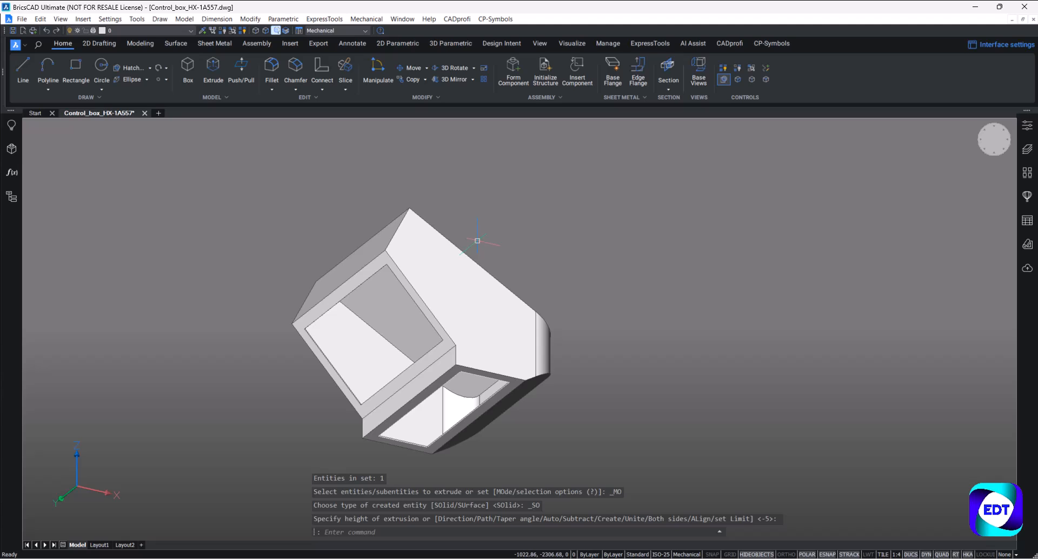
Cut the rectangular window in the head's large sloped top face by extruding its boundary to a height of -5.
middle_click_drag(403, 282, 329, 332, "shift")
key("Return")
left_click(442, 329)
key("Escape")
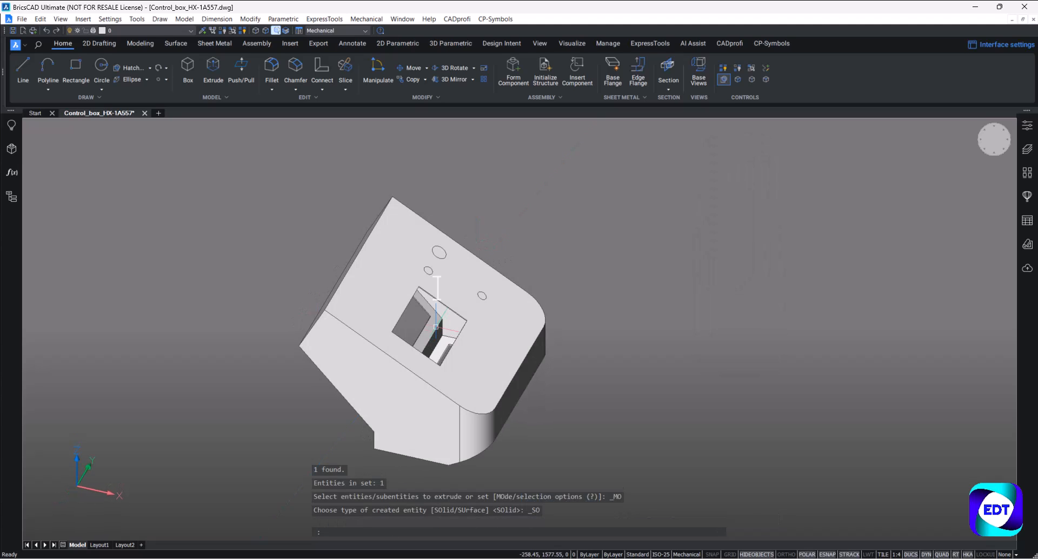
Extrude the three circular boundaries on the head's sloped top face together to a height of -5 to cut the holes.
scroll(440, 250, "up", 4)
left_click(440, 250)
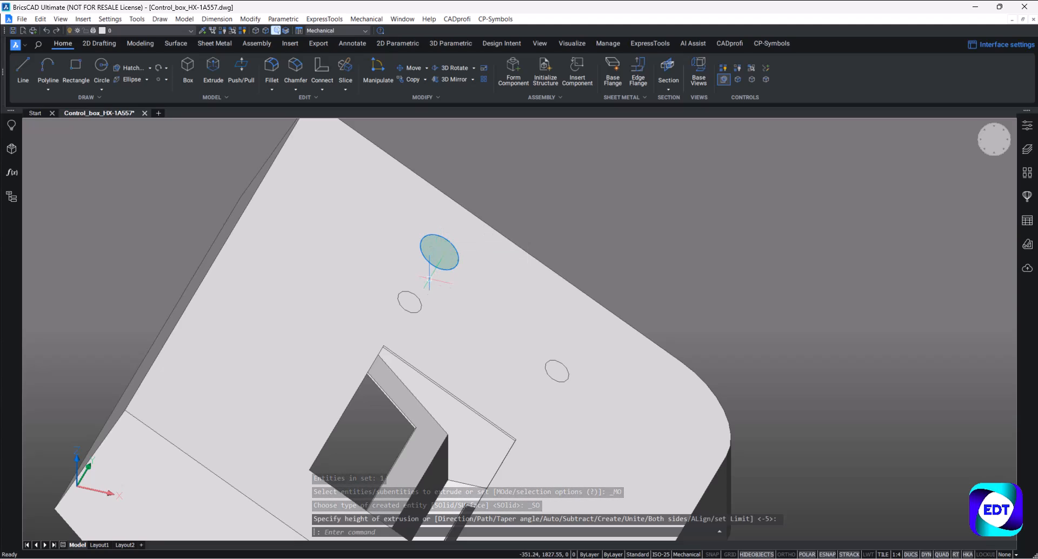
left_click(410, 302)
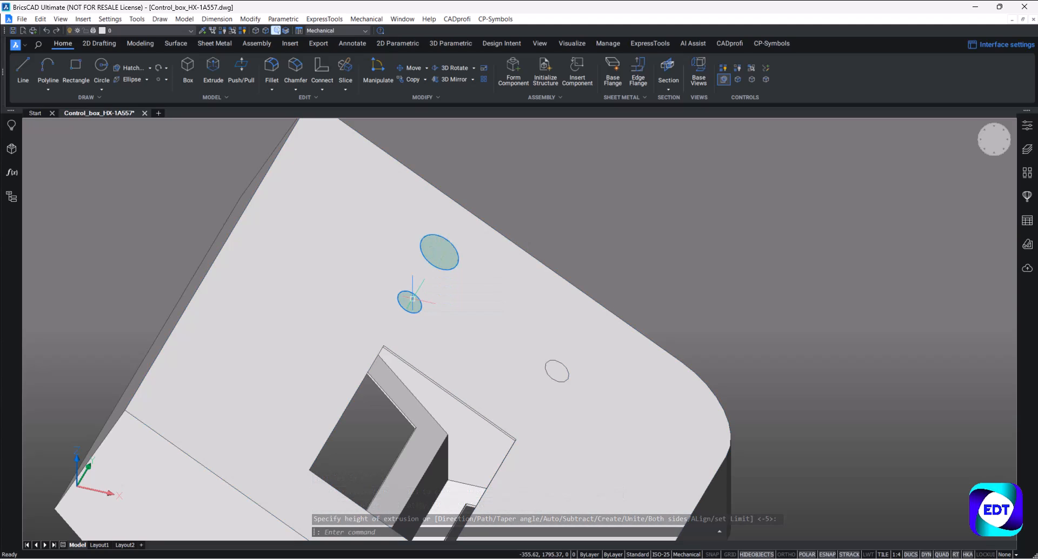
left_click(565, 373)
left_click(562, 379)
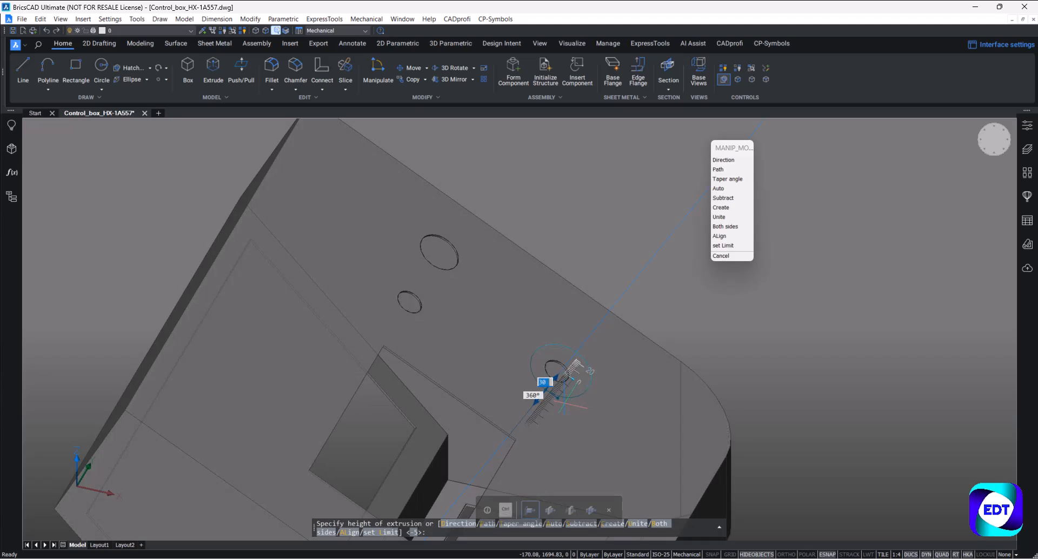
scroll(514, 222, "down", 2)
scroll(514, 223, "down", 5)
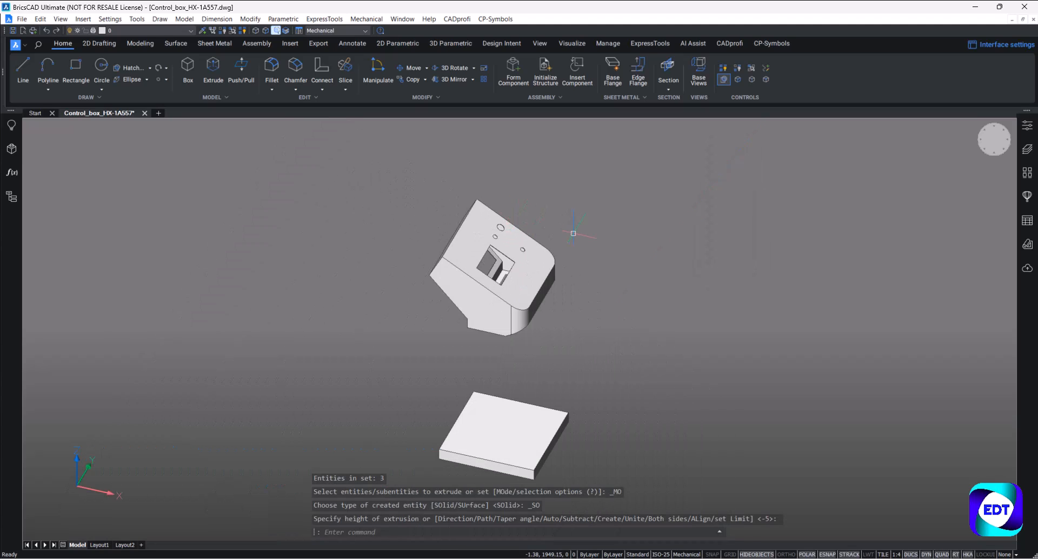
Show all hidden objects again so the complete control box is displayed from its rear side.
right_click(647, 219)
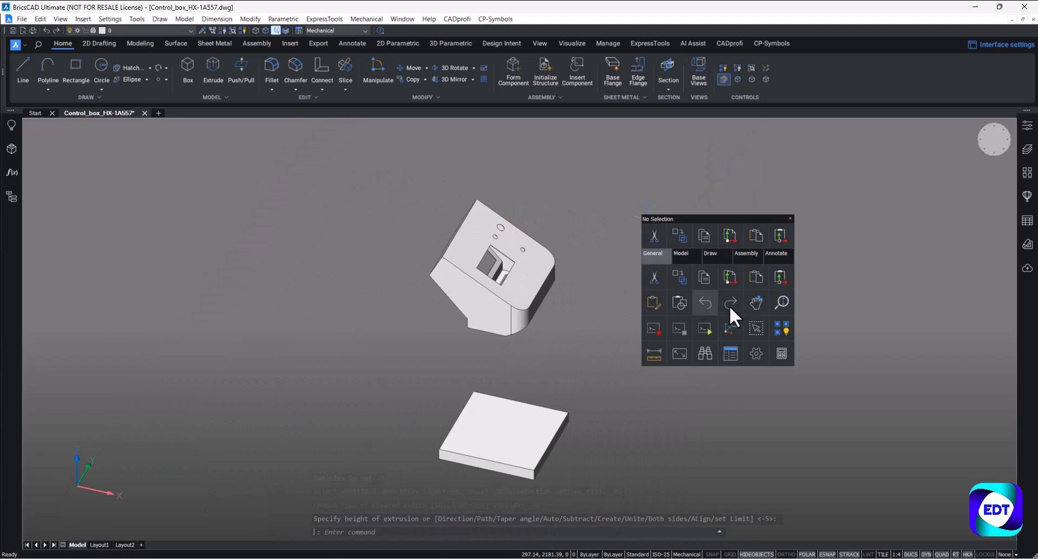
left_click(777, 324)
left_click(531, 164)
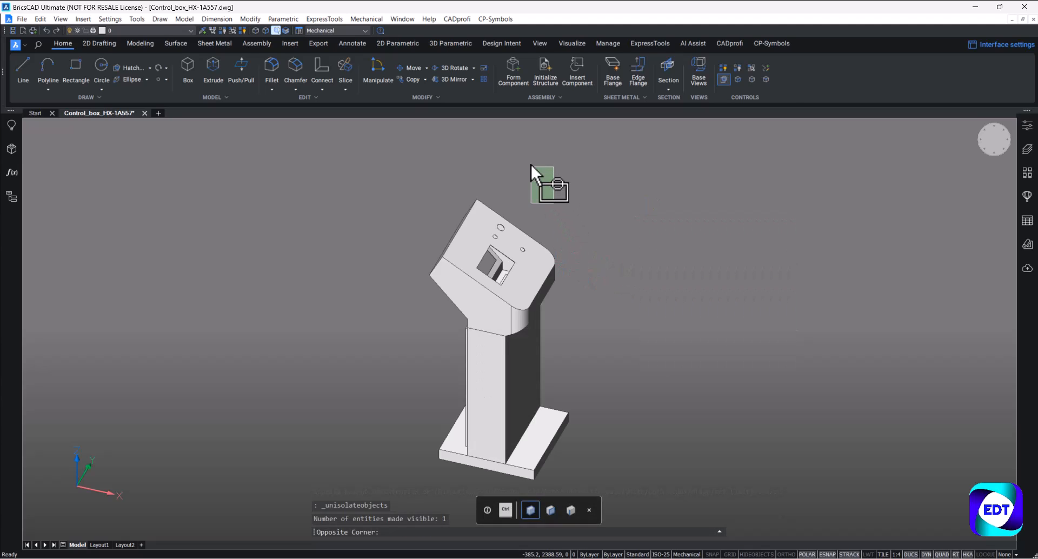
middle_click_drag(506, 197, 713, 214, "shift")
scroll(440, 197, "down", 2)
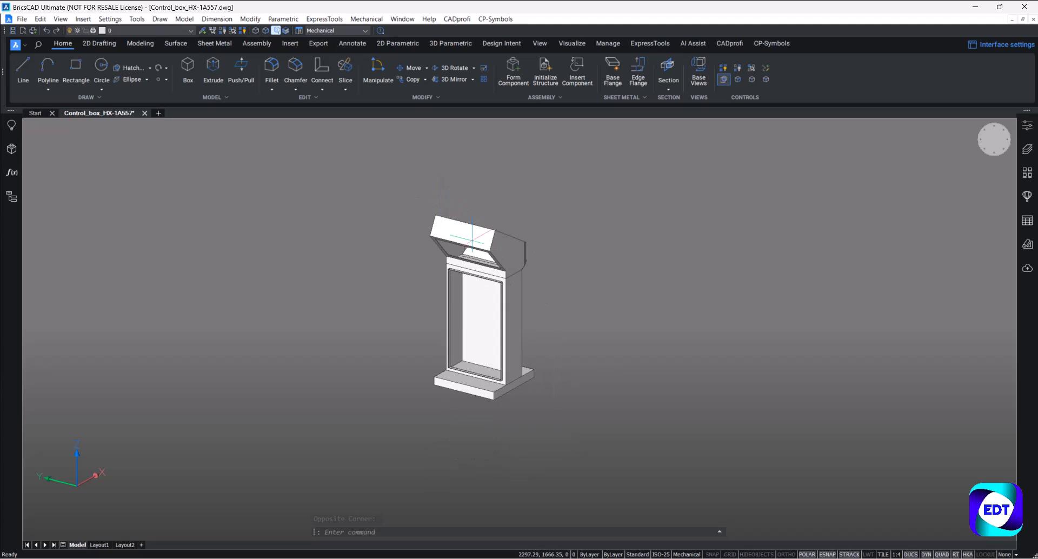
Extrude the rectangular boundary on the column's top face to a height of -5 to cut an opening into the column.
scroll(533, 264, "up", 4)
scroll(486, 254, "down", 1)
scroll(443, 266, "up", 1)
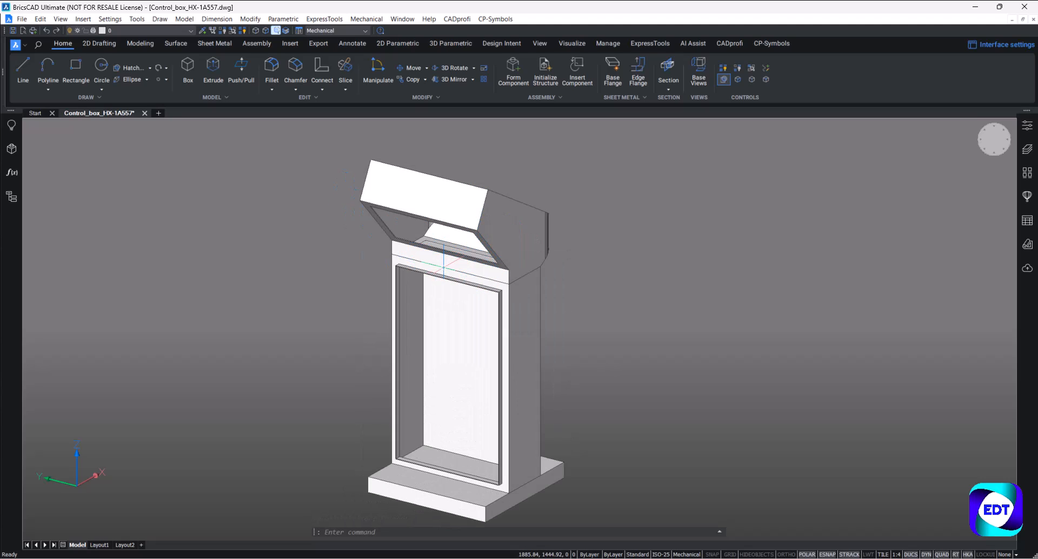
scroll(444, 266, "up", 2)
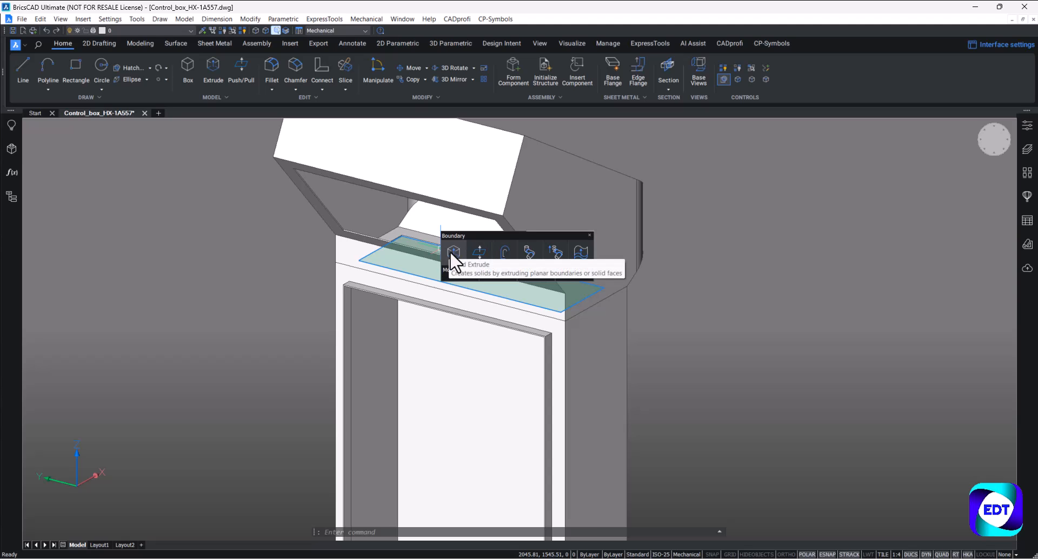
left_click(453, 265)
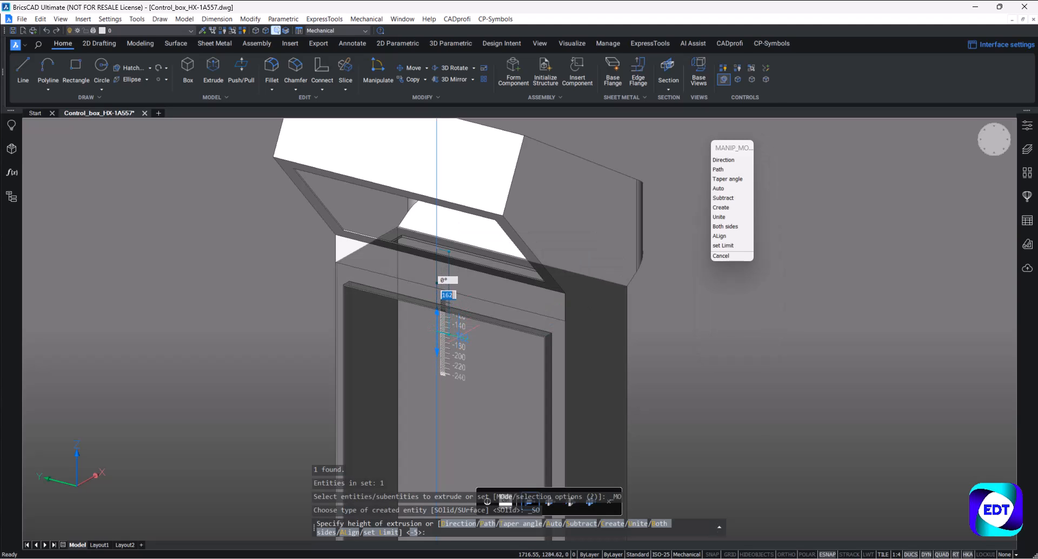
key("Escape")
middle_click_drag(444, 303, 430, 278, "shift")
scroll(430, 279, "down", 5)
mouse_move(415, 216)
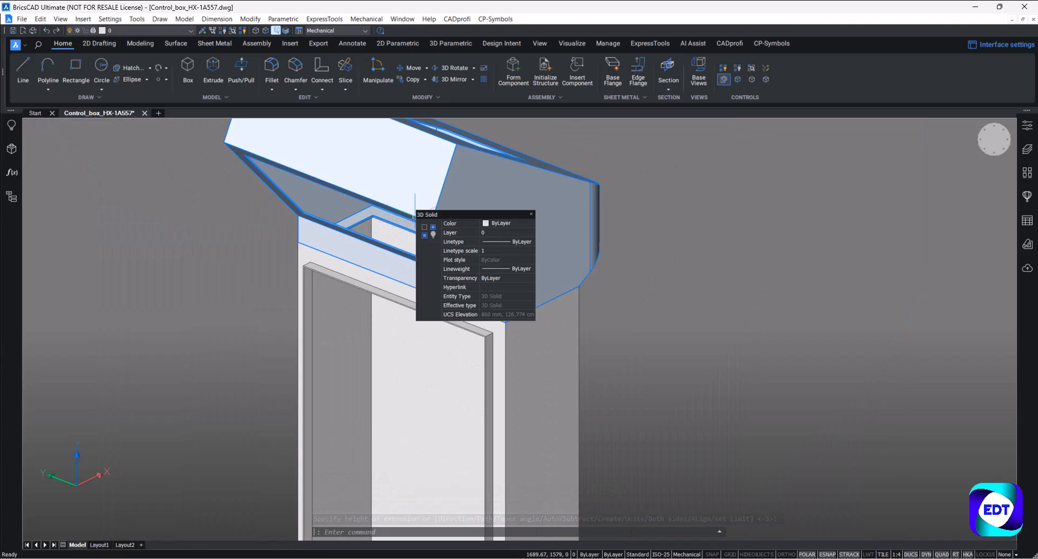
scroll(415, 216, "down", 5)
scroll(611, 186, "up", 2)
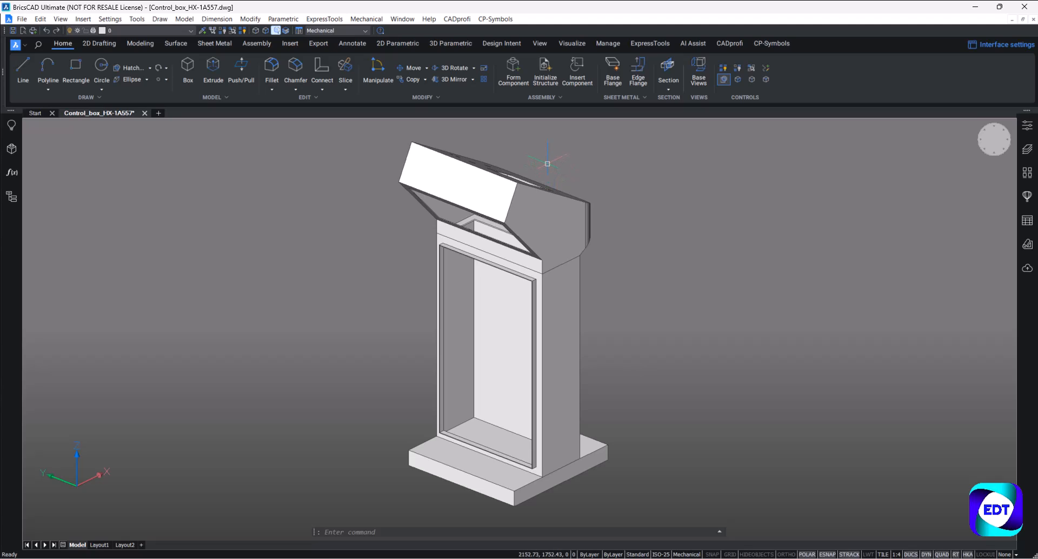
Convert the entire model to sheet metal.
left_click(230, 45)
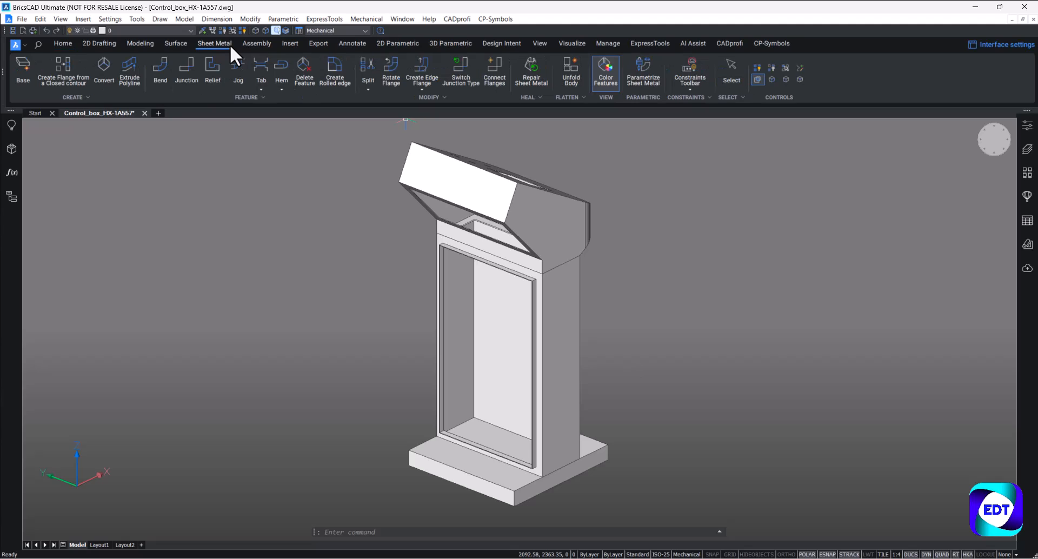
left_click(111, 67)
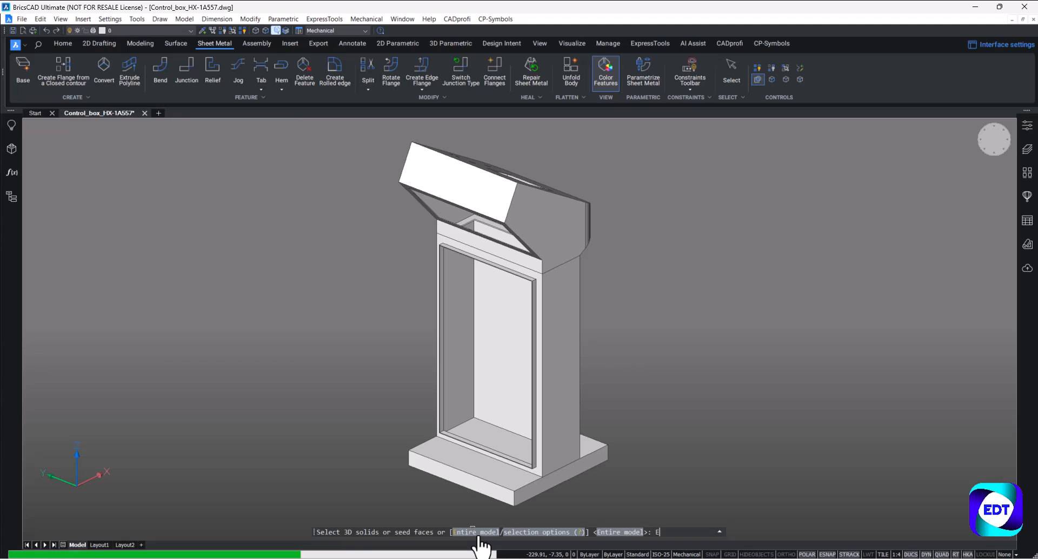
key("Return")
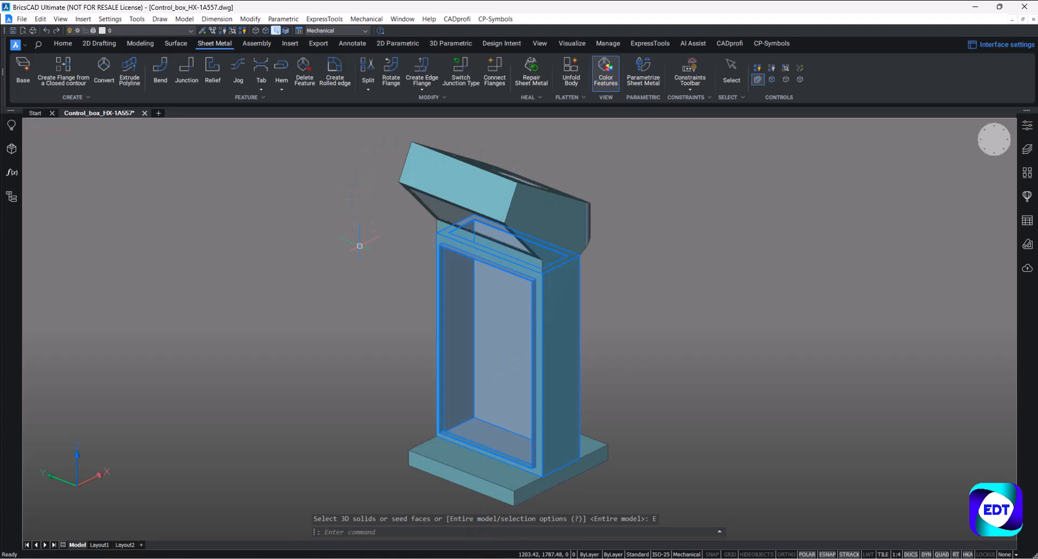
Try to unfold the base plate starting from its top face.
scroll(452, 299, "down", 2)
scroll(559, 332, "up", 1)
middle_click_drag(547, 340, 507, 337)
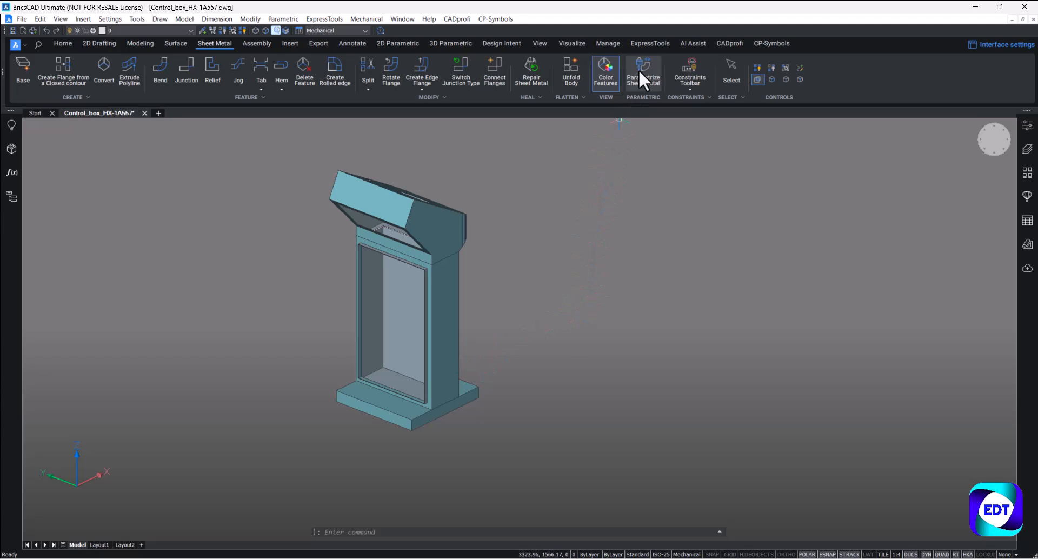
left_click(560, 75)
left_click(396, 405)
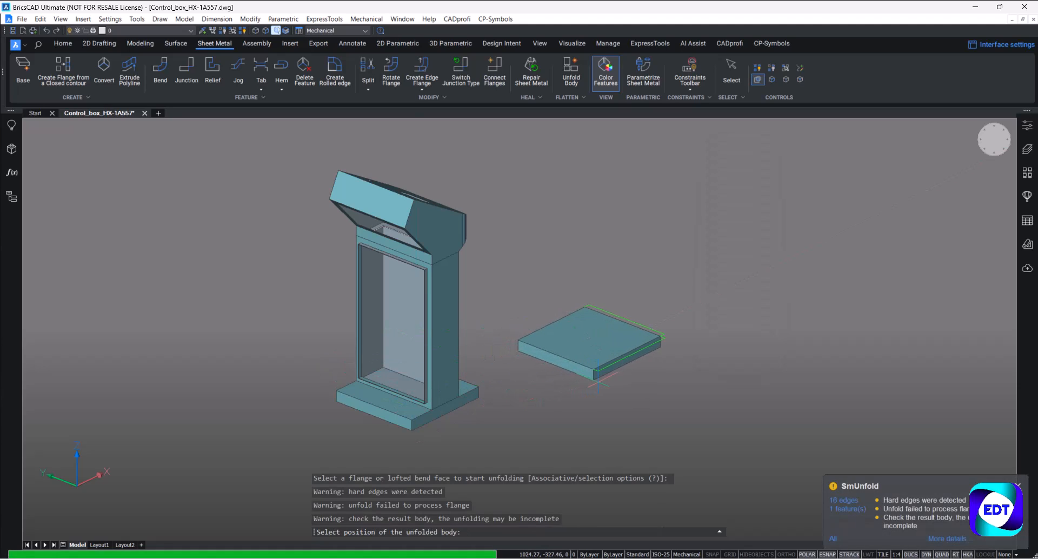
key("Escape")
key("Escape")
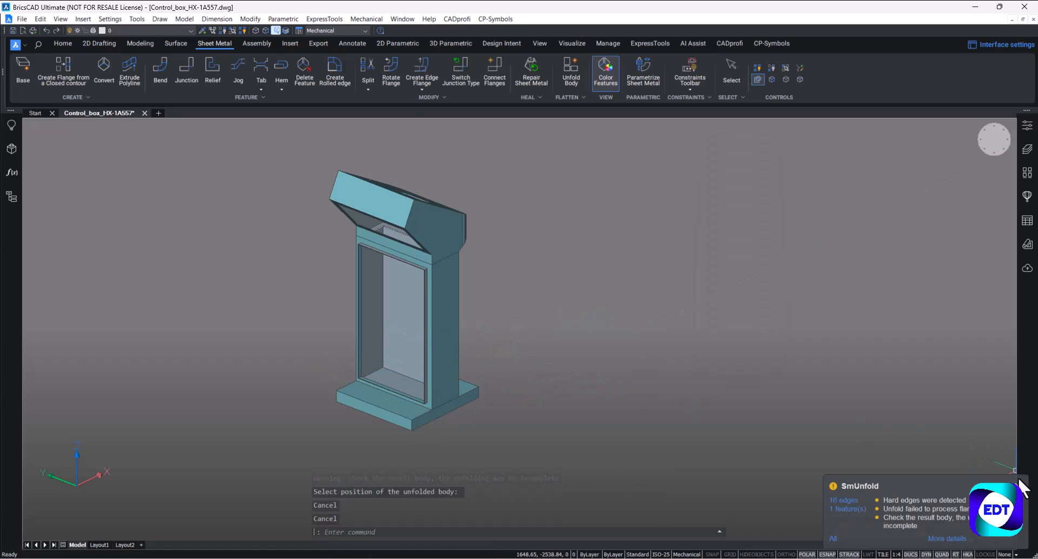
left_click(1019, 487)
Disable boundary detection and create bends from the hard edges around the base plate's top face.
scroll(512, 420, "up", 6)
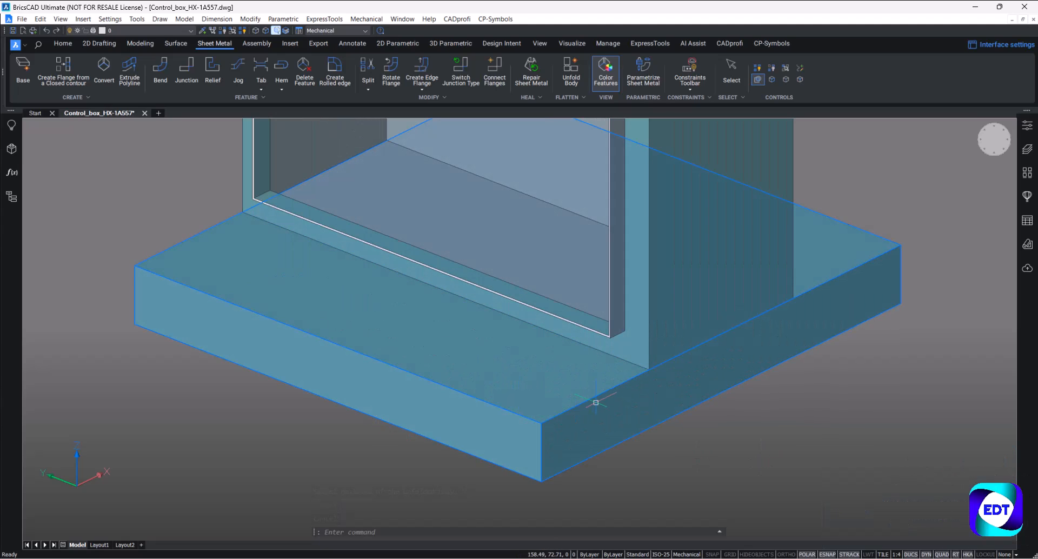
scroll(504, 433, "down", 6)
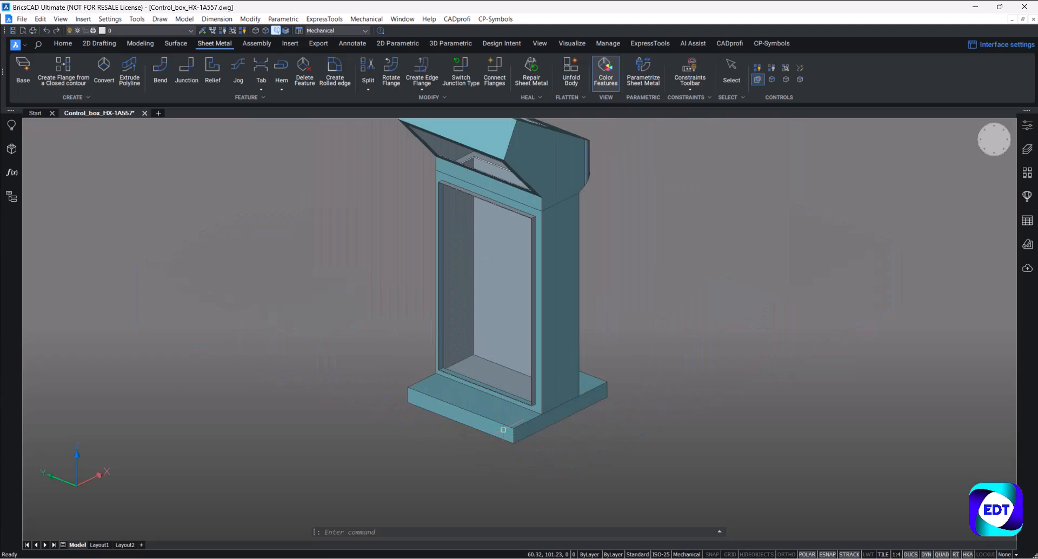
scroll(493, 405, "up", 3)
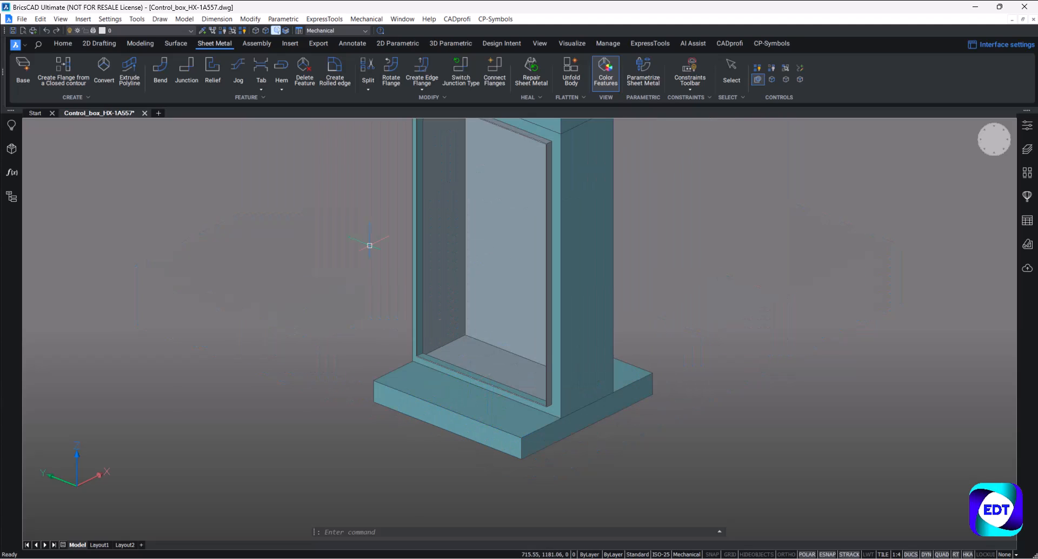
left_click(277, 32)
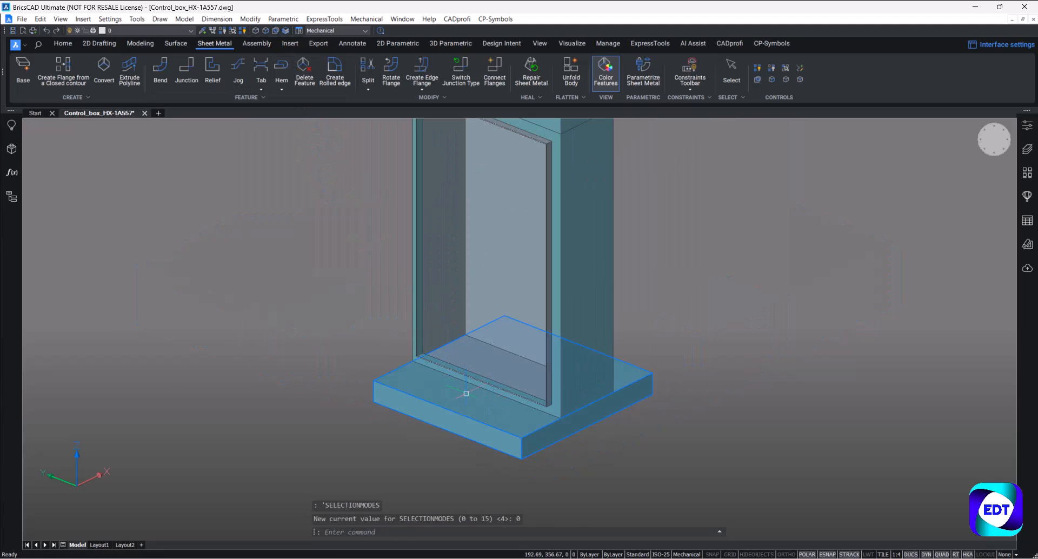
mouse_move(466, 393)
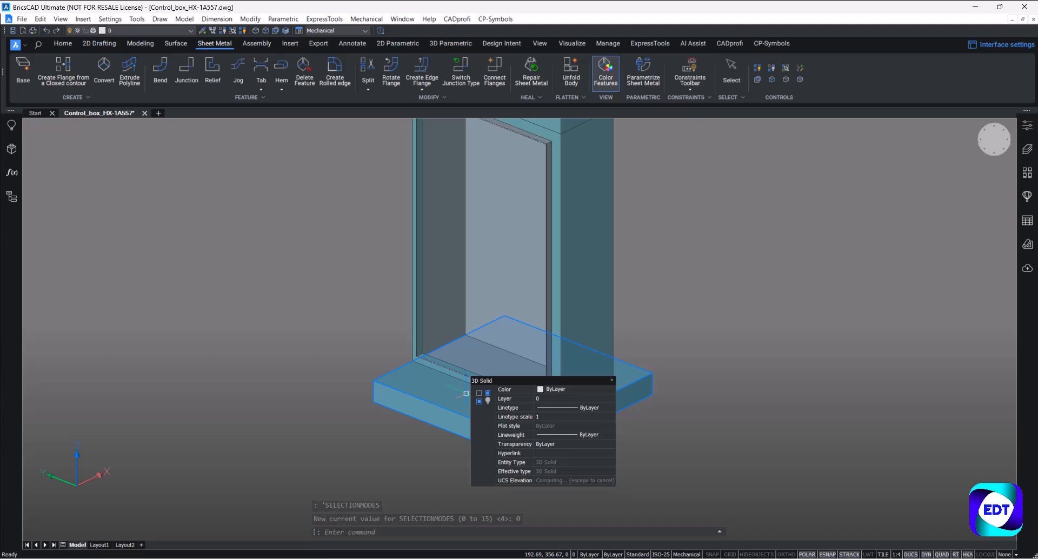
key("Tab")
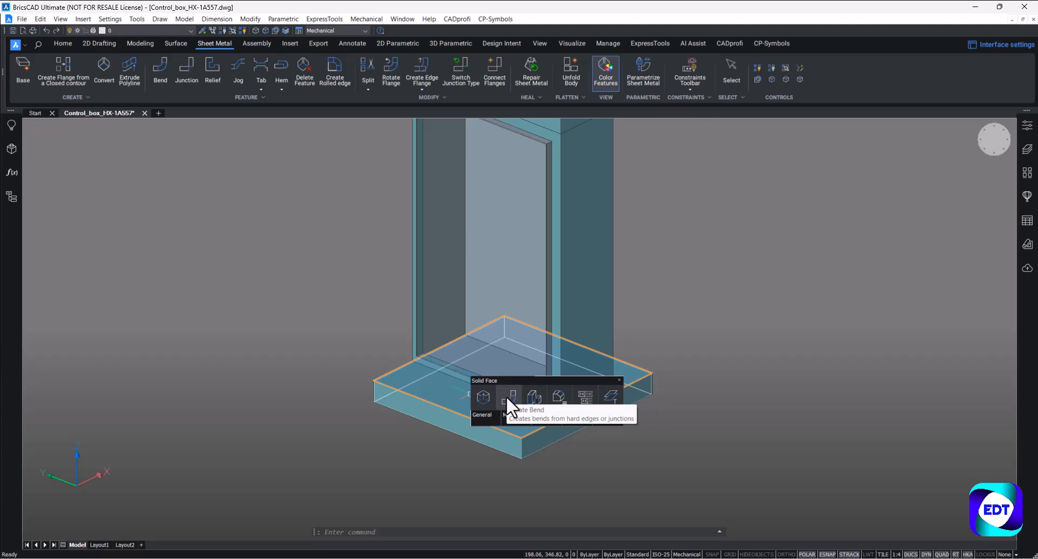
left_click(506, 396)
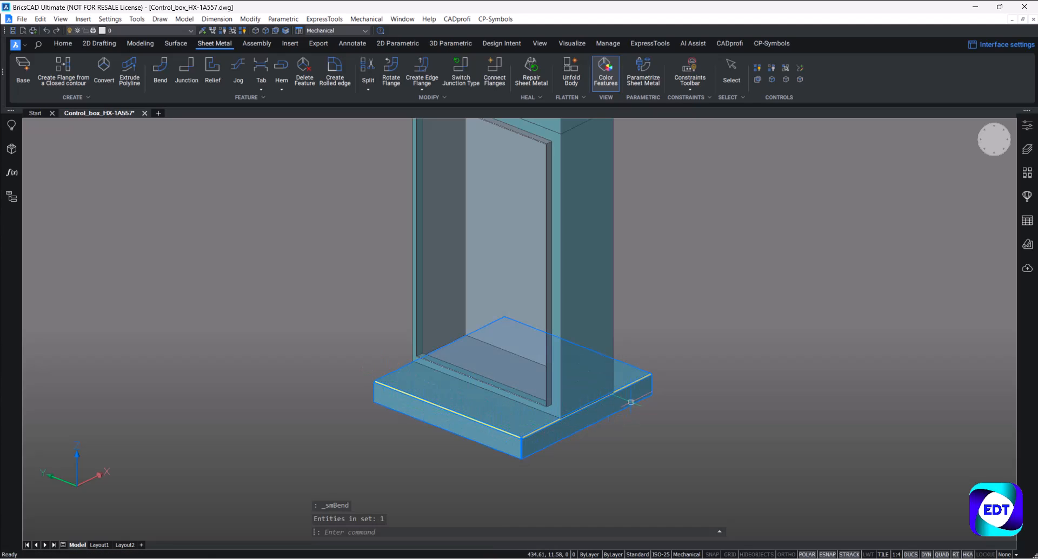
scroll(516, 454, "up", 8)
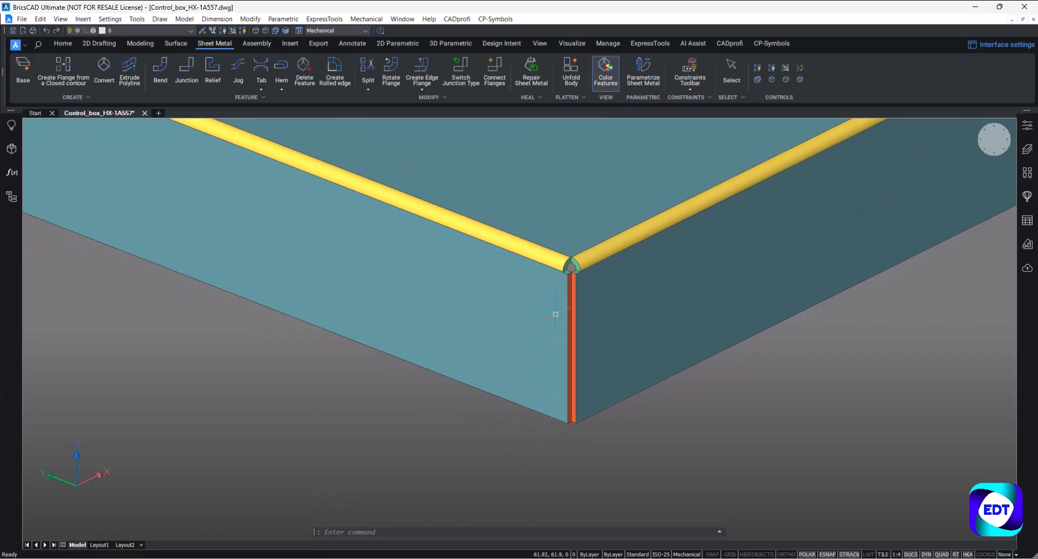
mouse_move(574, 330)
scroll(459, 412, "down", 8)
scroll(459, 413, "up", 2)
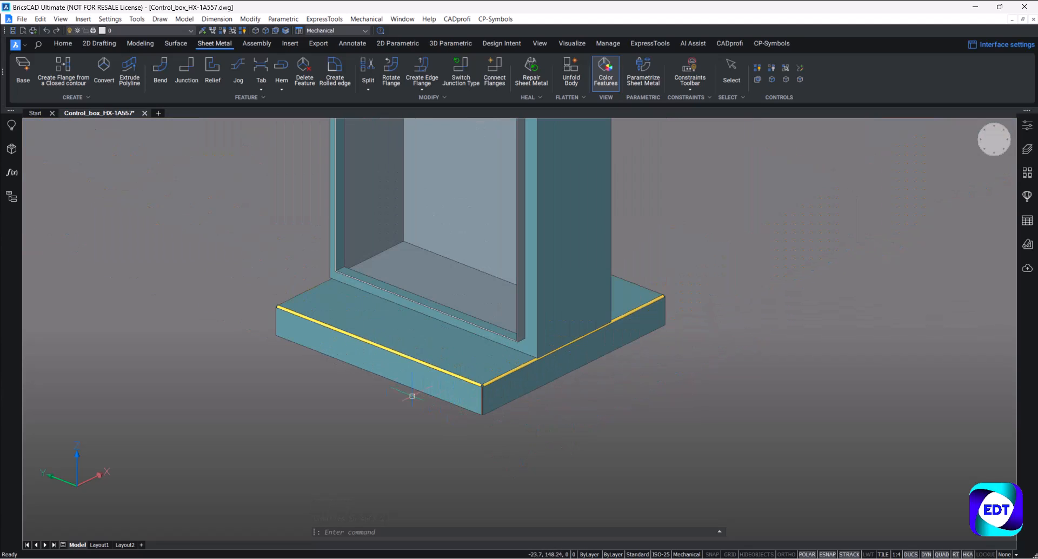
Examine the base plate's Junction_1, Junction_2, Junction_3 and Bend_4 features and their properties.
left_click(8, 151)
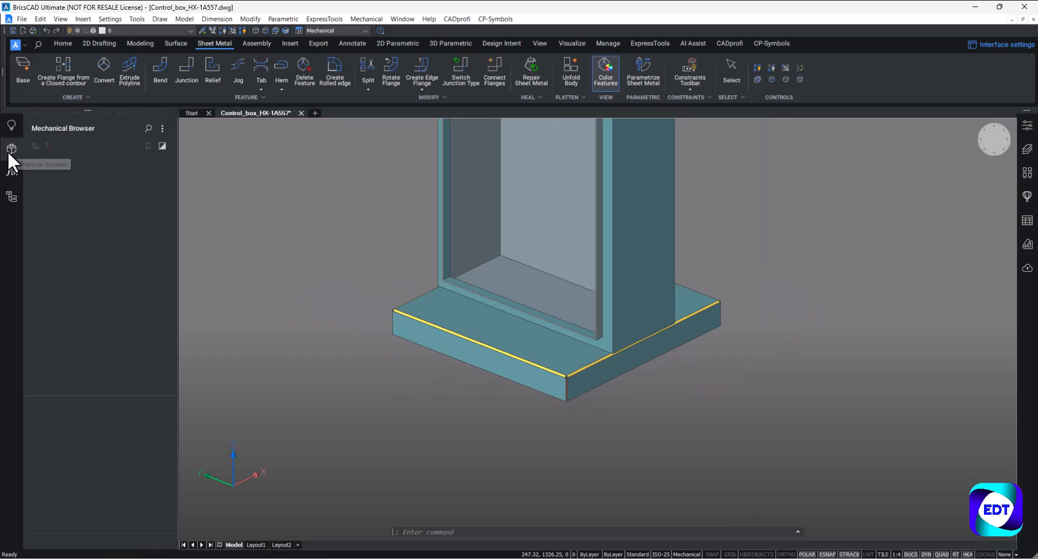
scroll(90, 310, "down", 6)
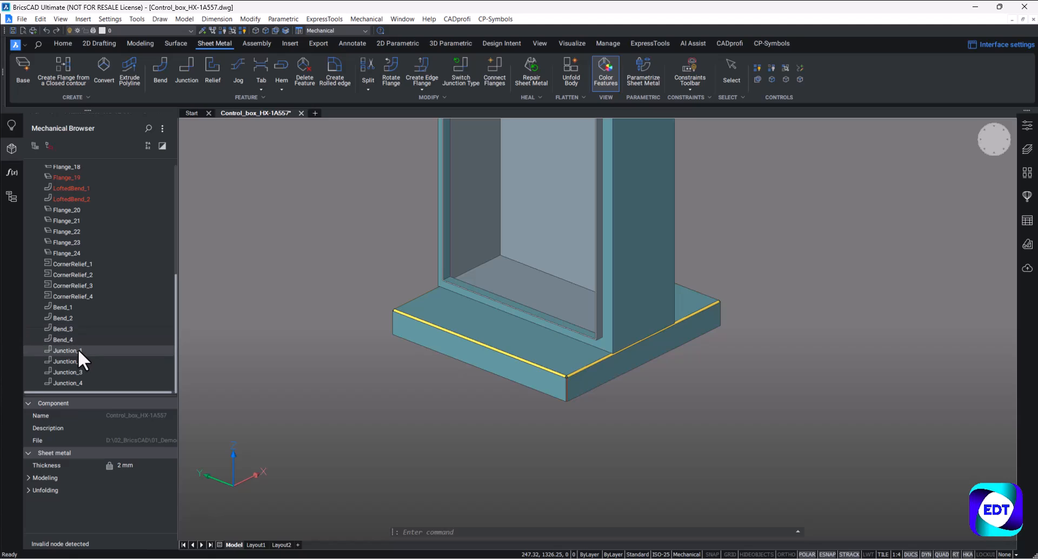
left_click(79, 349)
left_click(81, 360)
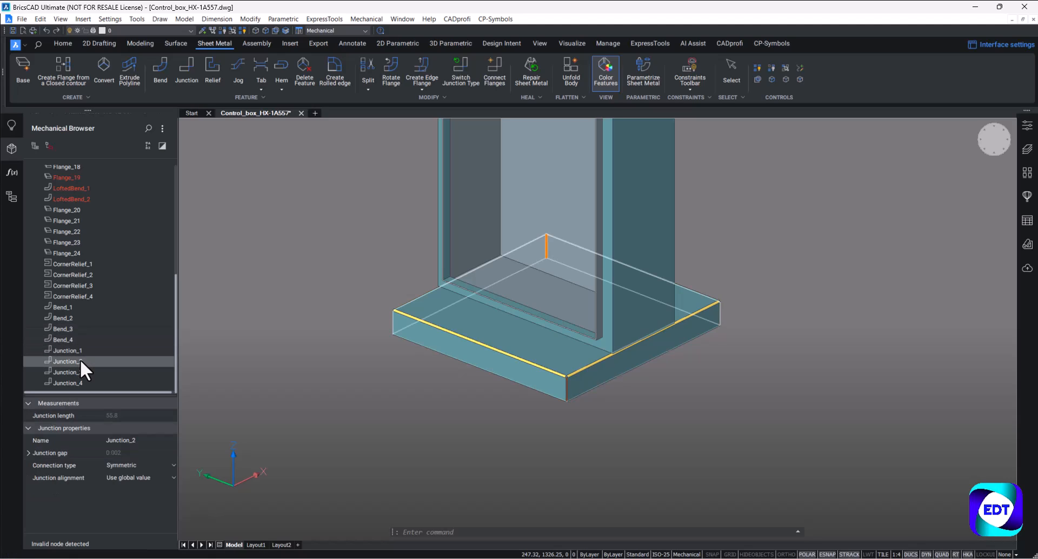
left_click(81, 374)
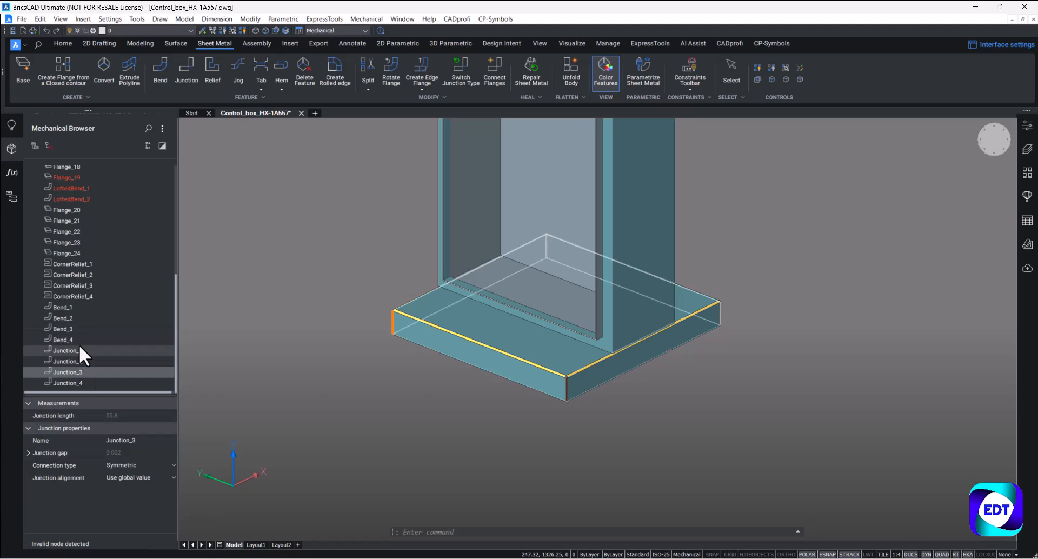
left_click(77, 340)
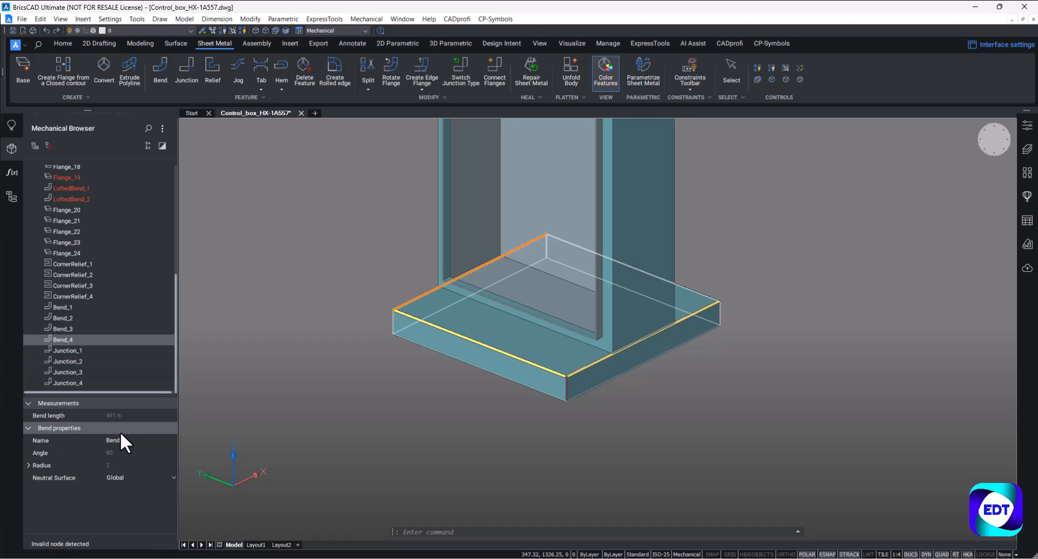
left_click(9, 149)
Unfold the base plate starting from its top face, place the flat pattern beside the control box and keep it.
mouse_move(407, 341)
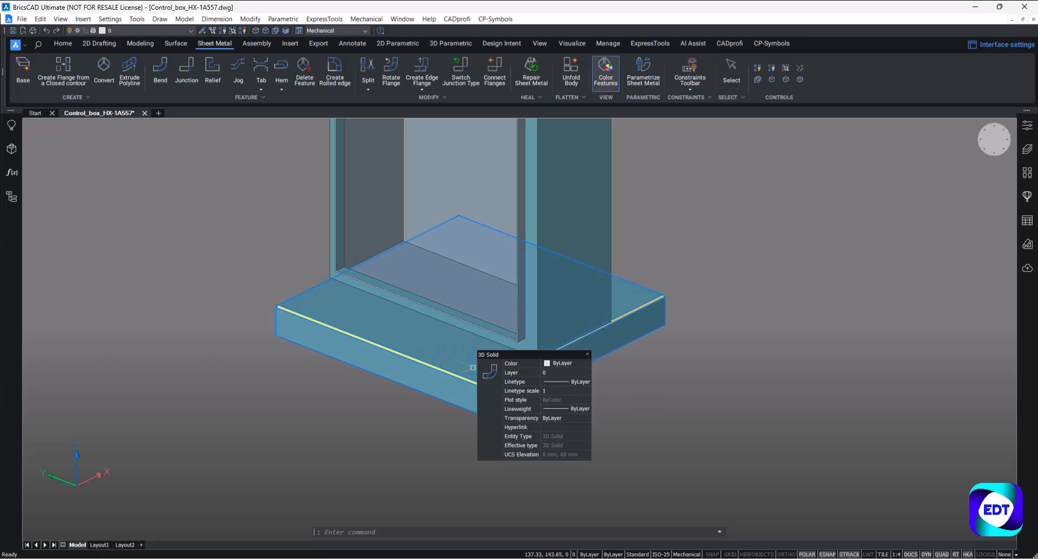
middle_click_drag(408, 341, 436, 362)
scroll(376, 323, "down", 3)
middle_click_drag(518, 330, 441, 347)
left_click(569, 73)
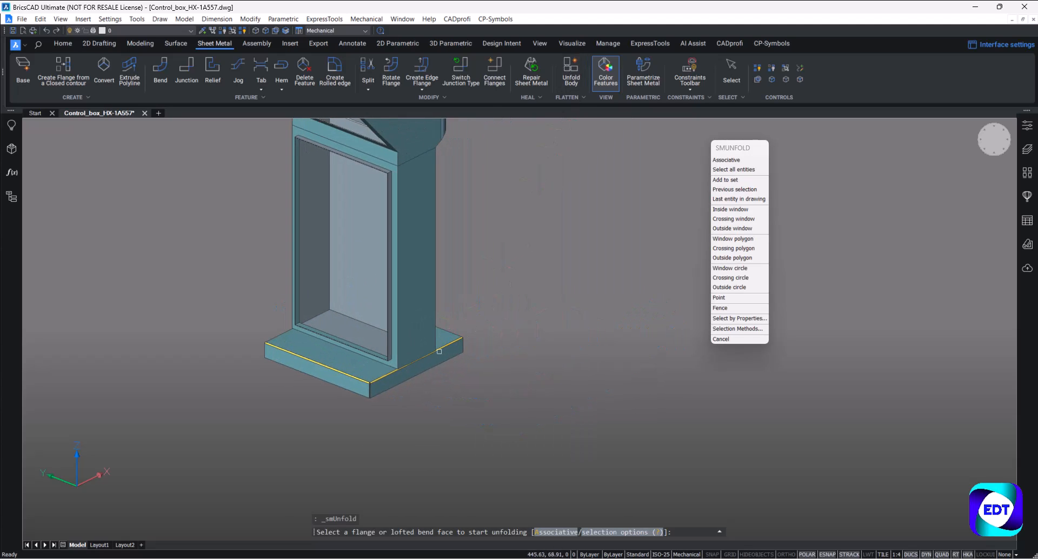
left_click(357, 366)
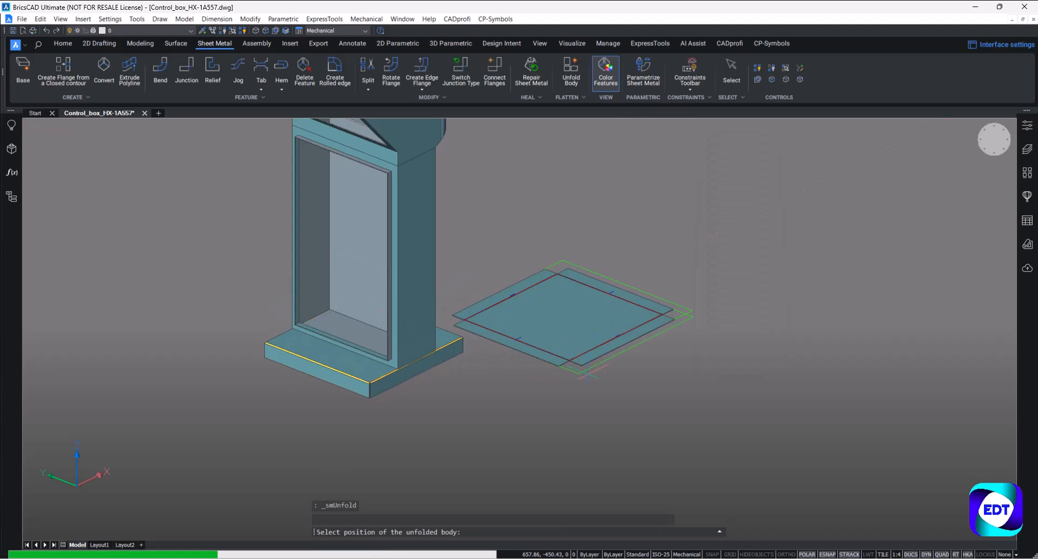
left_click(713, 360)
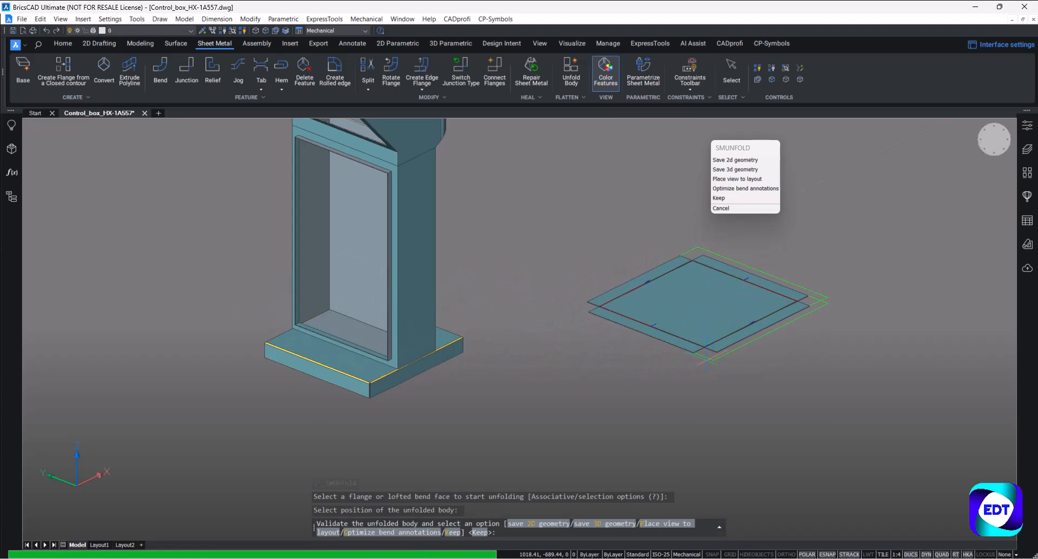
key("Return")
Export the base plate's unfolded 2D geometry as the AutoCAD 2018 ASCII DXF file 1 and close the exported drawing.
scroll(610, 373, "down", 3)
mouse_move(651, 328)
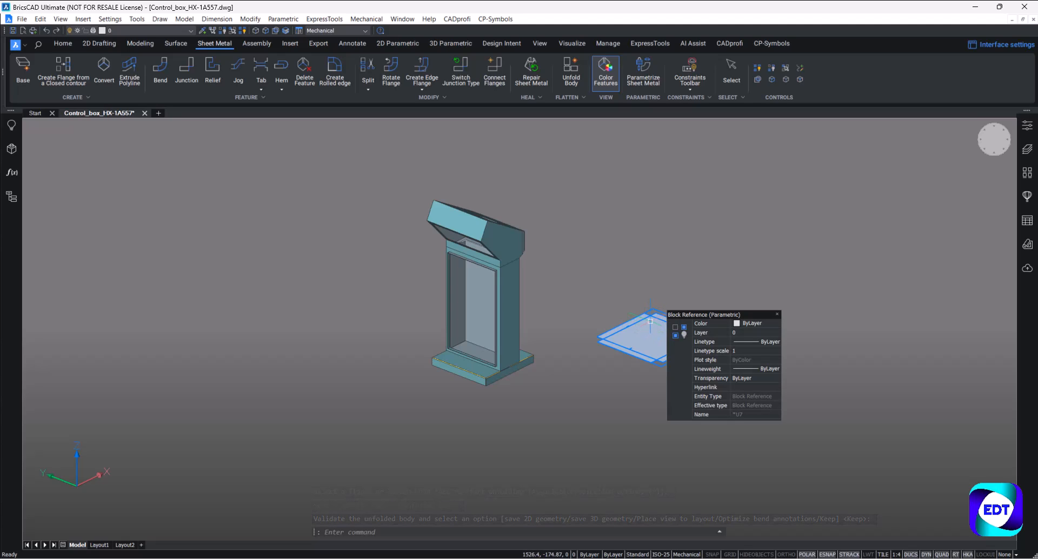
scroll(462, 360, "up", 5)
mouse_move(462, 360)
key("ctrl")
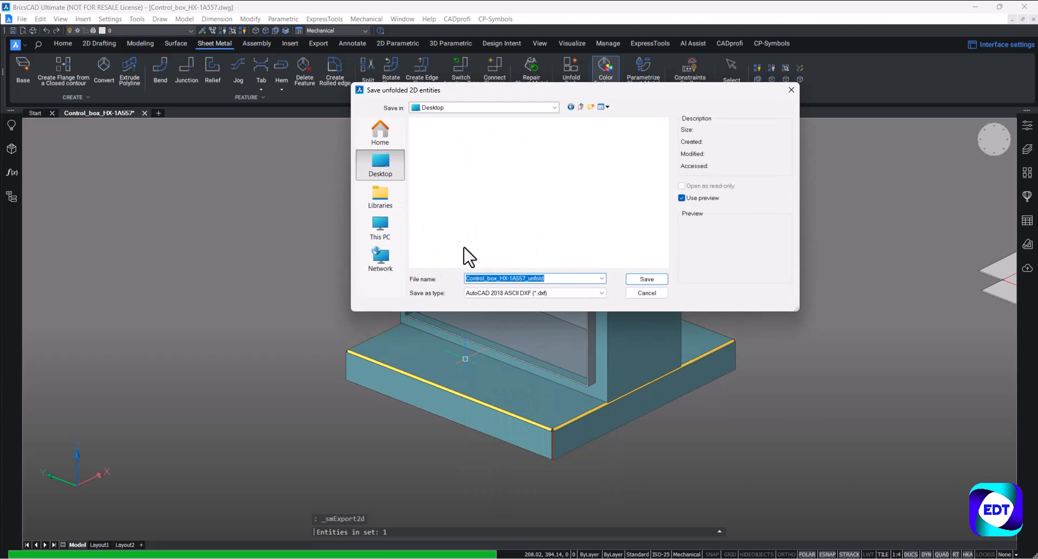
type("1")
key("Return")
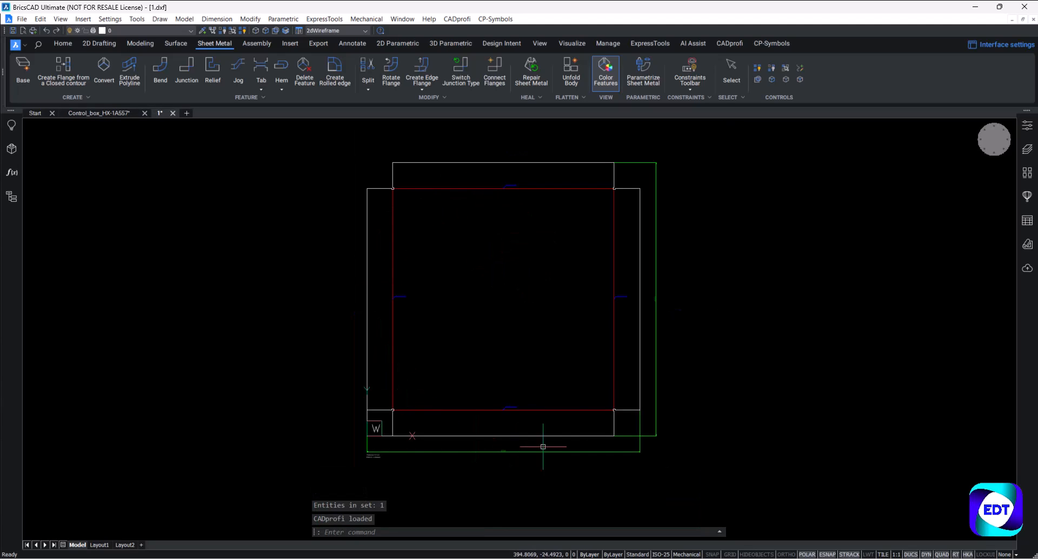
left_click(173, 113)
left_click(543, 281)
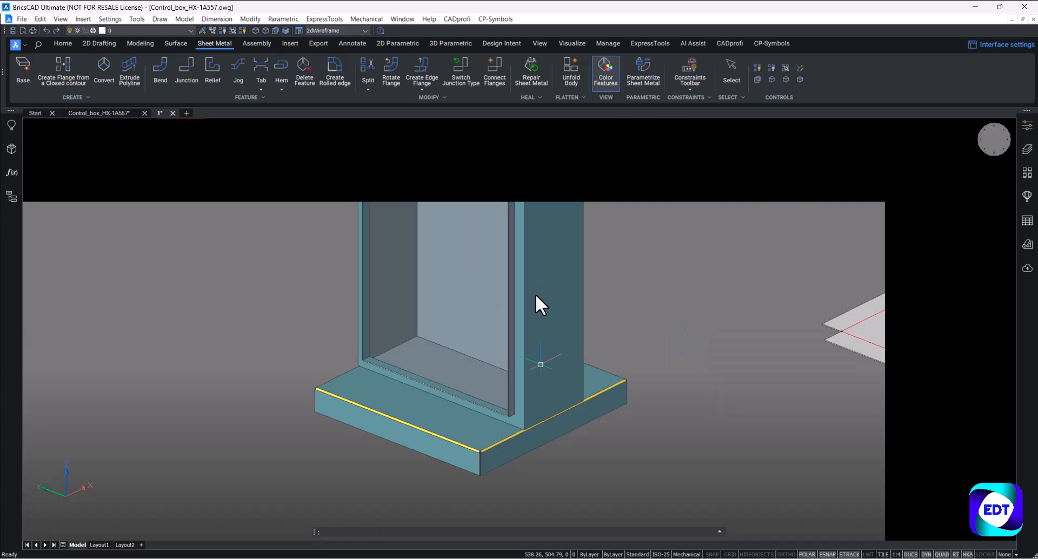
Isolate the column so that all other entities are hidden.
scroll(537, 287, "down", 5)
scroll(534, 318, "up", 6)
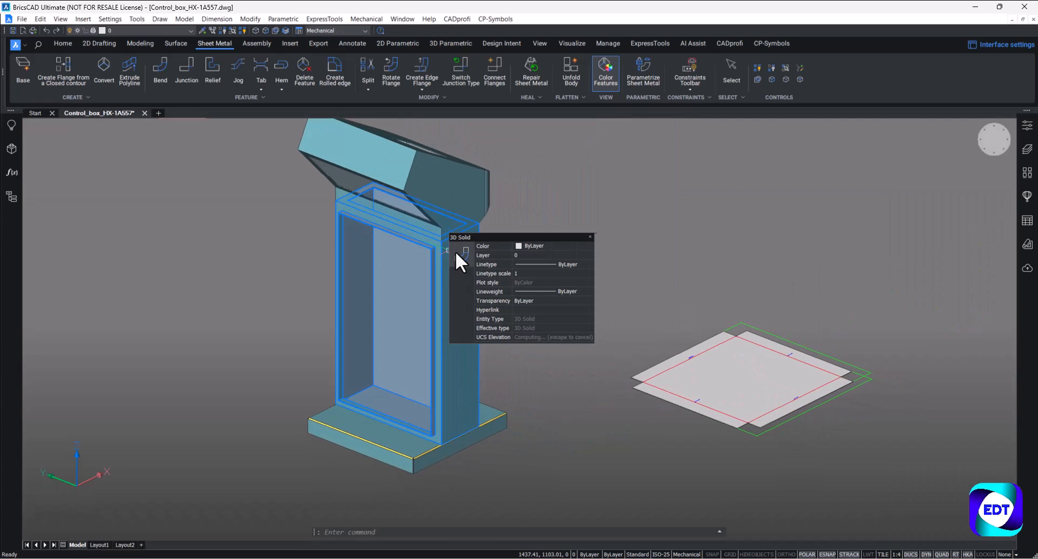
mouse_move(461, 259)
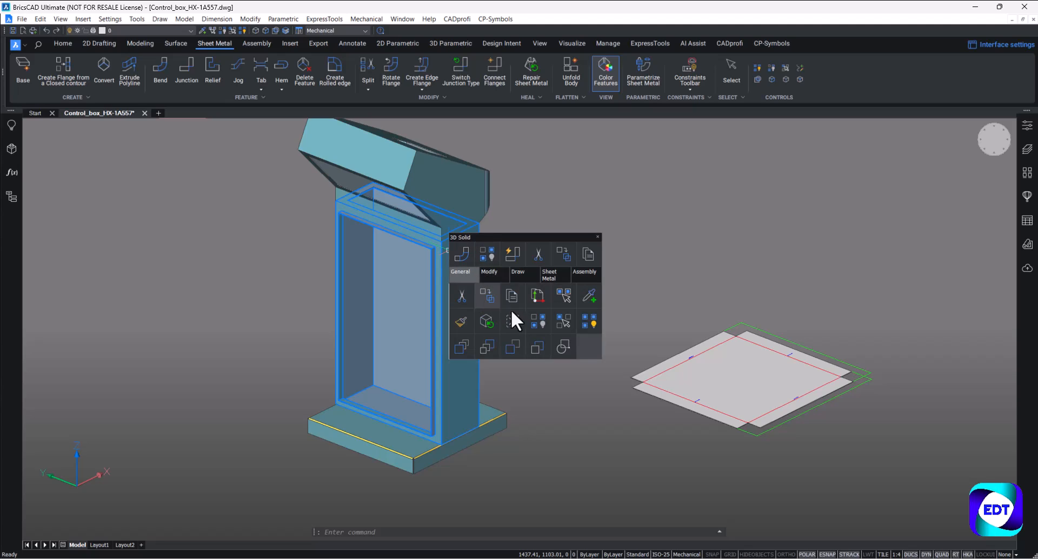
left_click(566, 323)
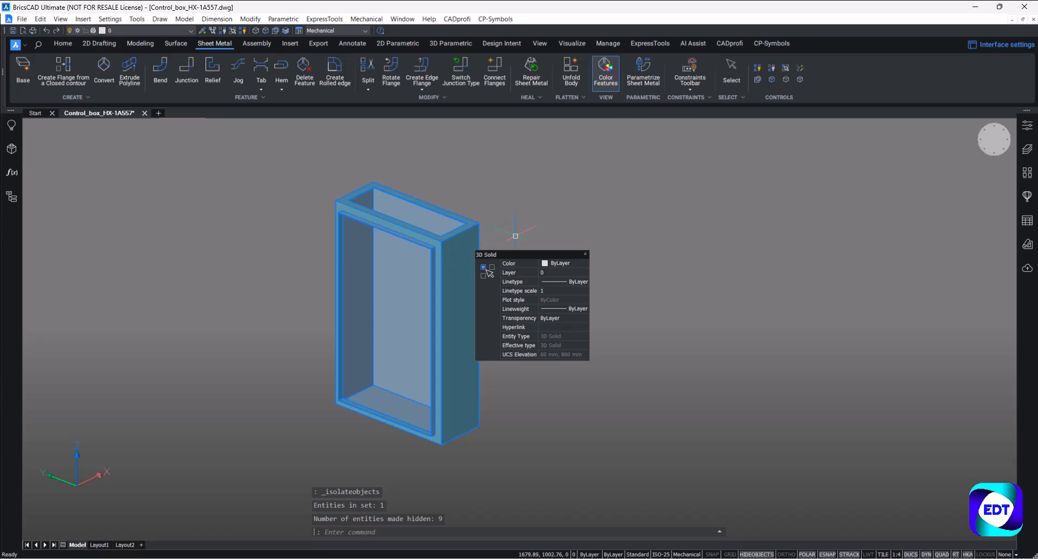
Create bends from the hard edges around the column's rear face.
middle_click_drag(515, 229, 327, 241, "shift")
scroll(413, 232, "up", 3)
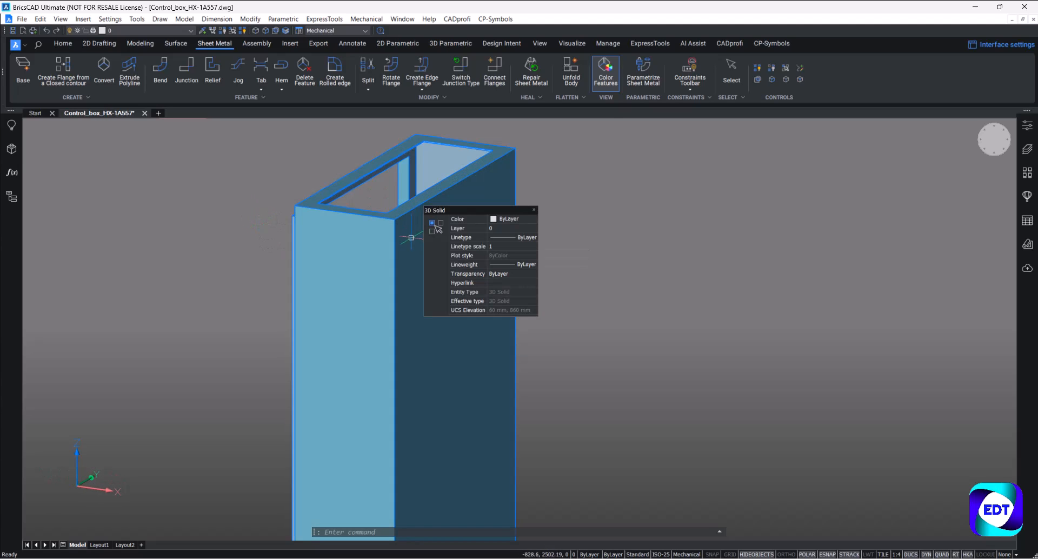
scroll(421, 222, "up", 3)
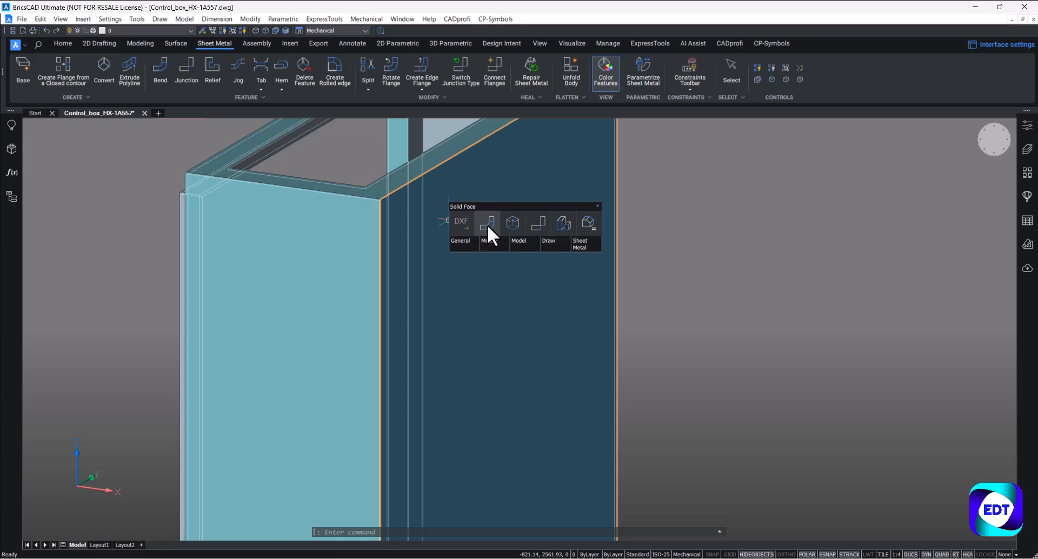
left_click(488, 225)
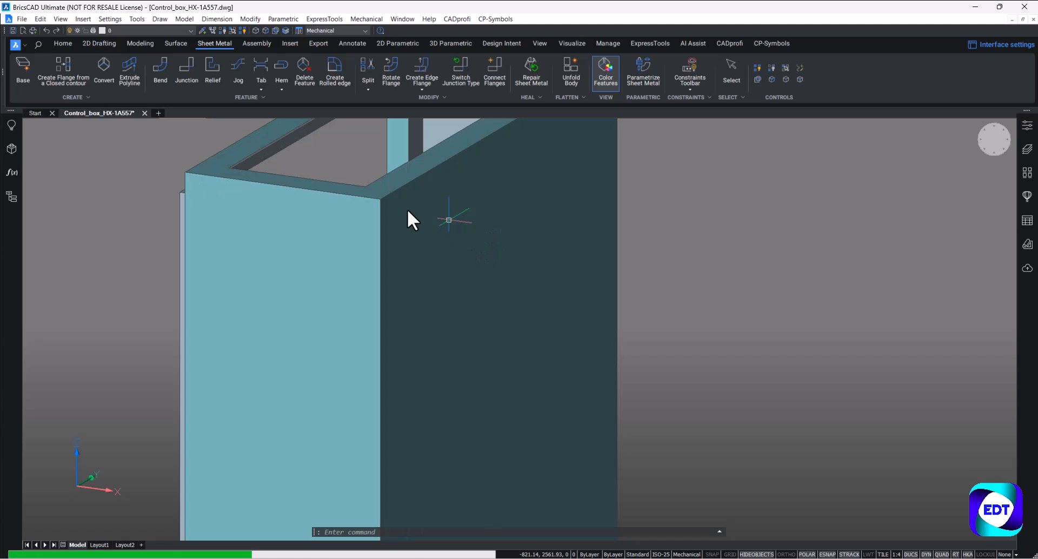
scroll(378, 201, "up", 4)
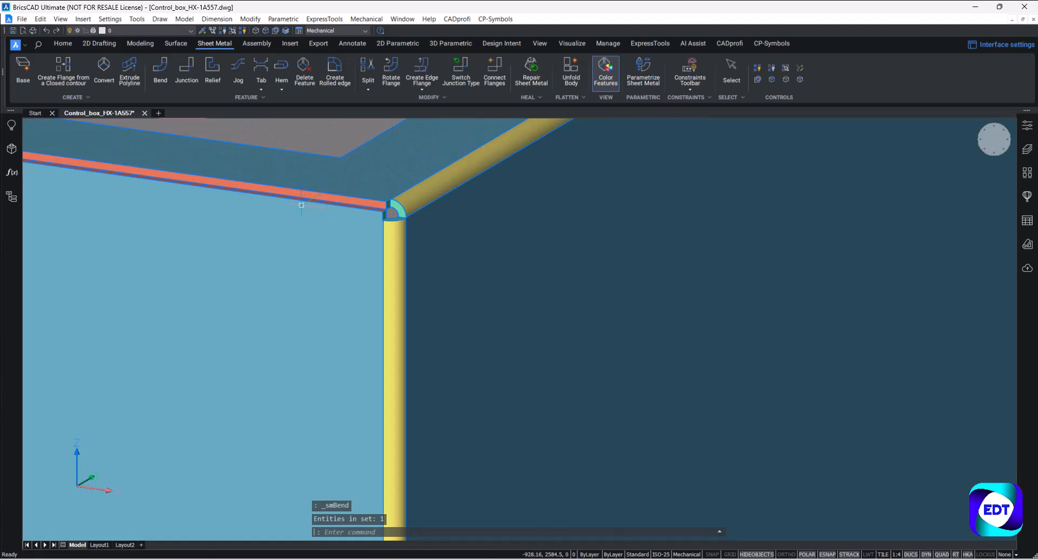
scroll(379, 211, "down", 6)
Create bends from the hard edges around the column's front face.
left_click_drag(383, 224, 617, 248, "shift")
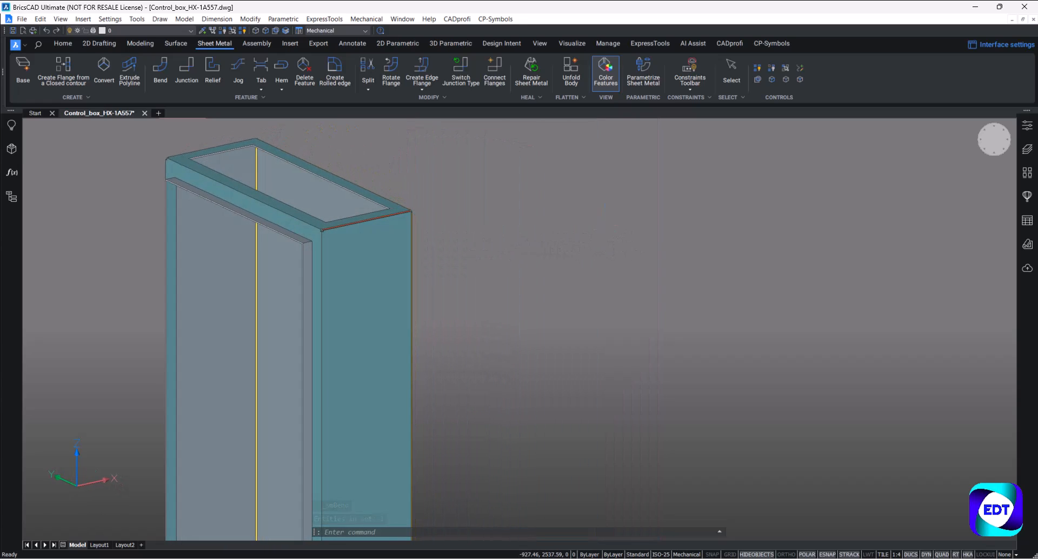
scroll(273, 203, "up", 6)
left_click(295, 249)
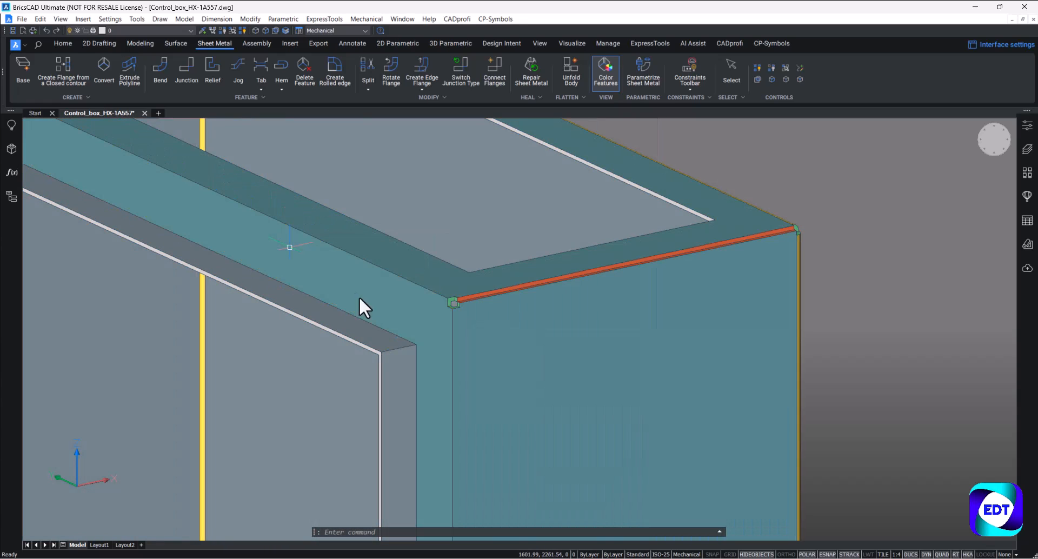
Examine the bends, junctions and corner reliefs at the upper corner of the column's front face.
scroll(396, 306, "down", 5)
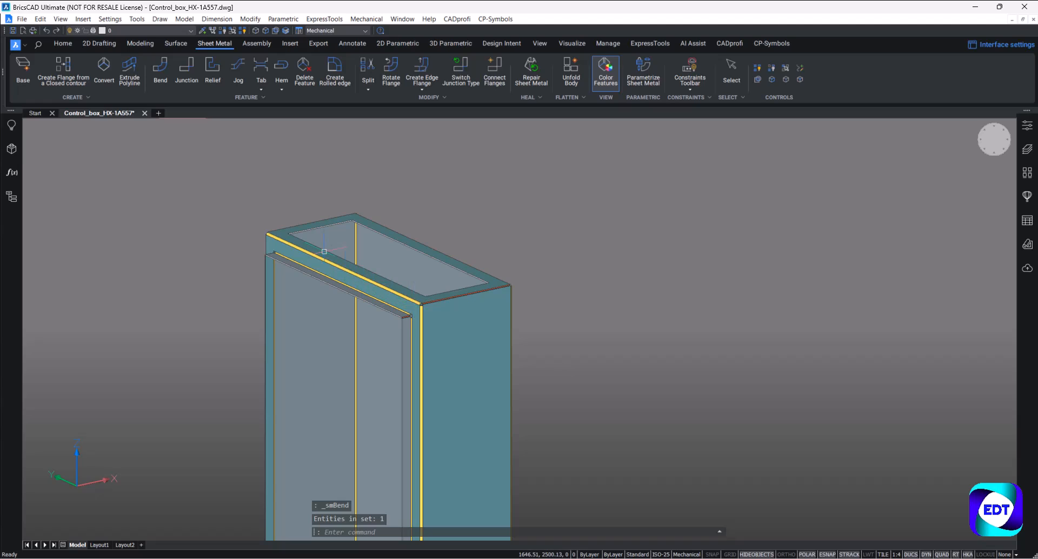
scroll(331, 257, "down", 5)
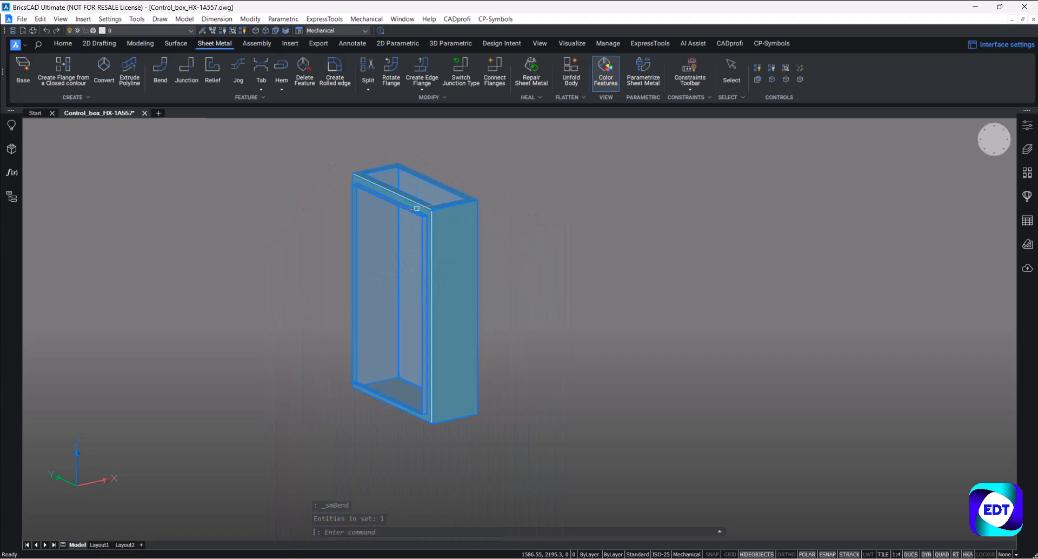
scroll(417, 208, "up", 8)
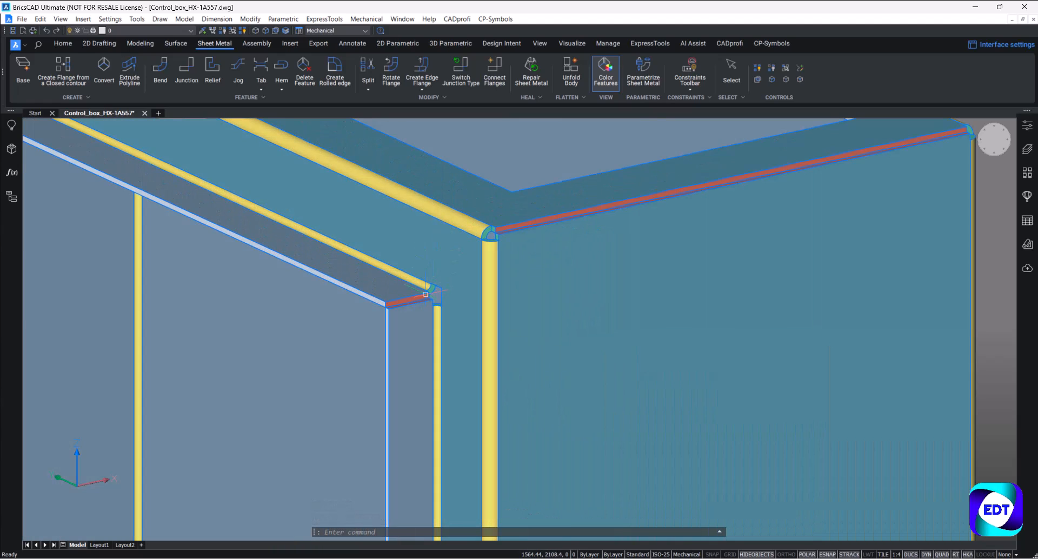
scroll(471, 237, "up", 4)
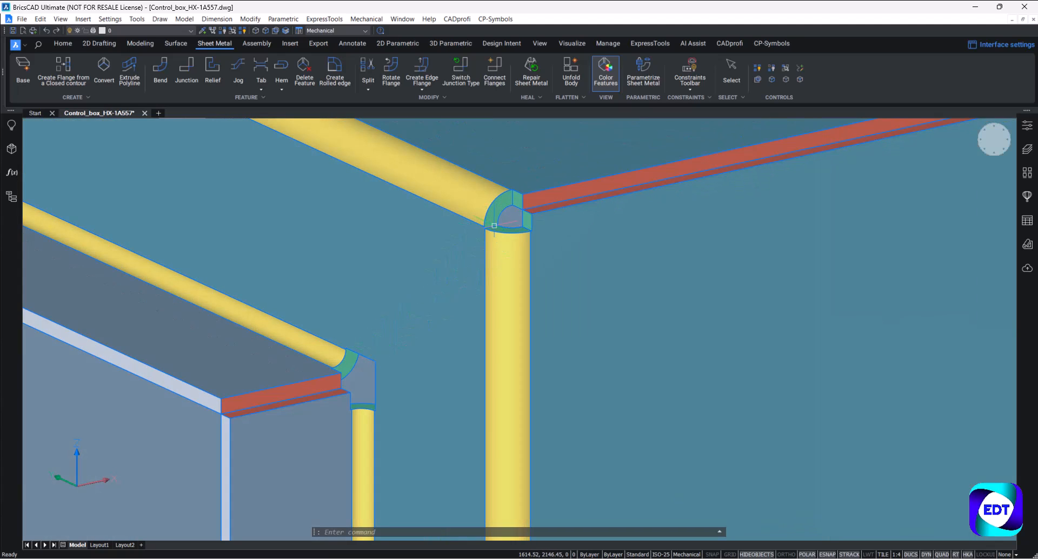
mouse_move(471, 234)
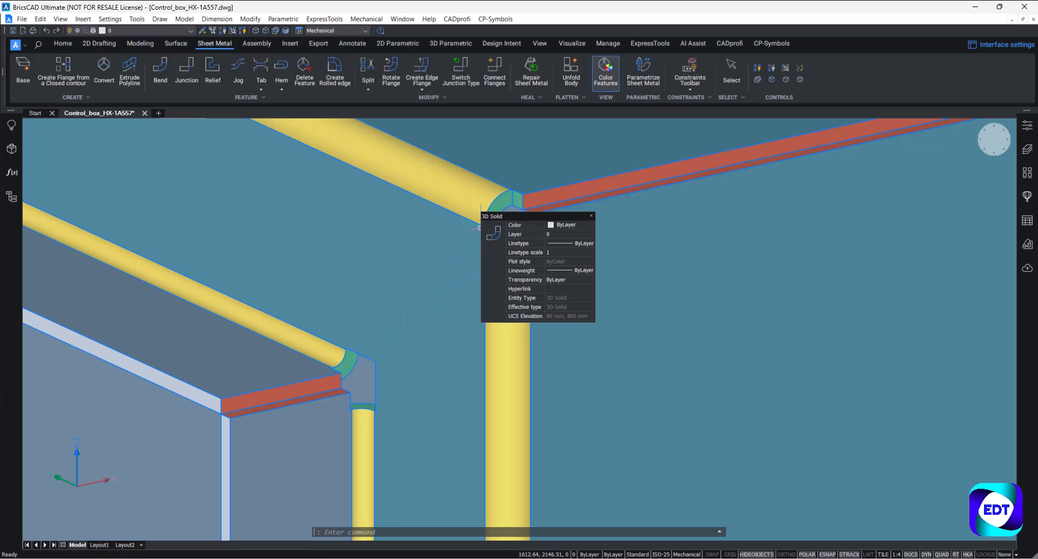
scroll(386, 327, "down", 10)
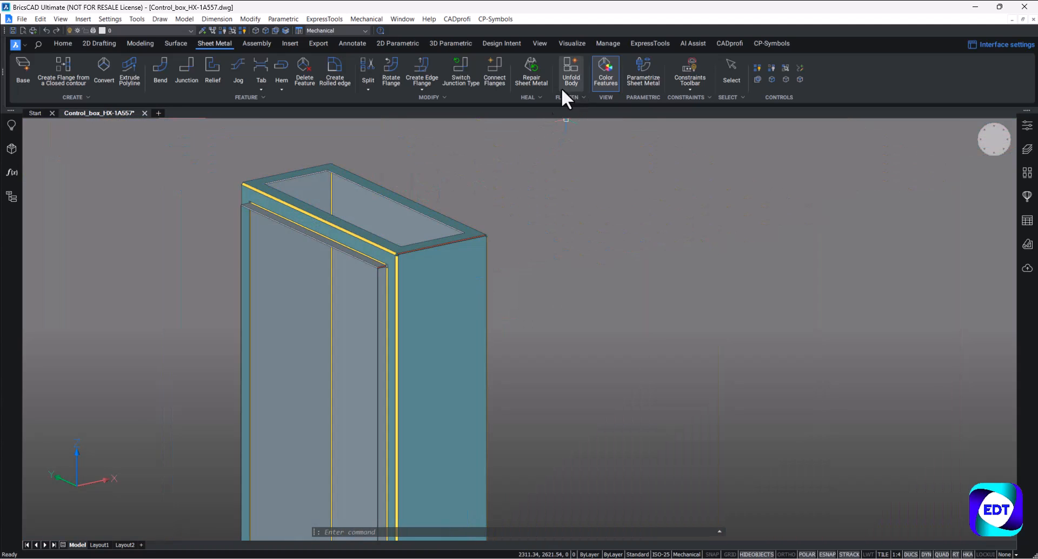
scroll(387, 264, "up", 8)
scroll(384, 255, "down", 4)
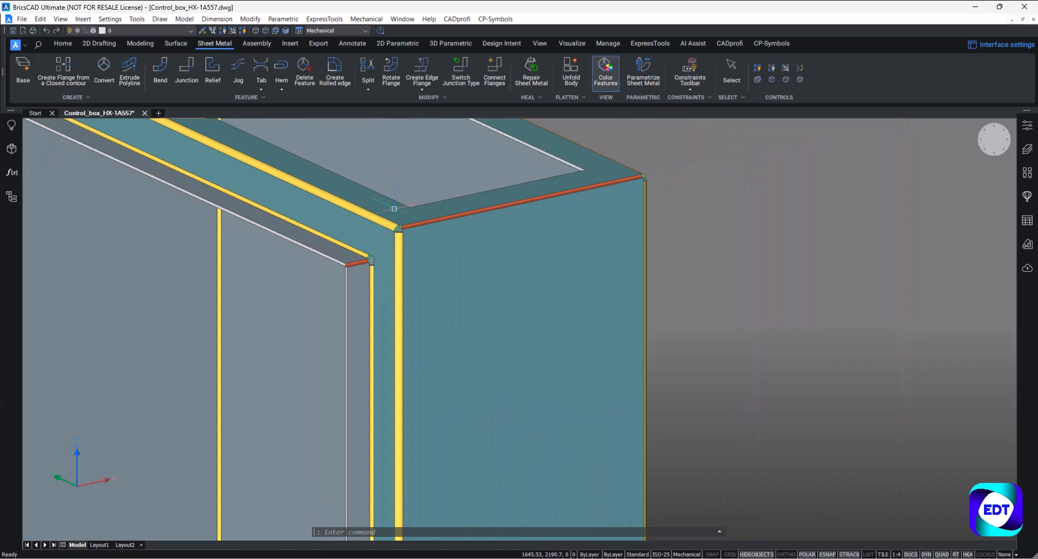
Split the column's front flange at its four corners with Smart Split Propagate from an upper corner vertex, keeping the Center split type.
left_click(369, 91)
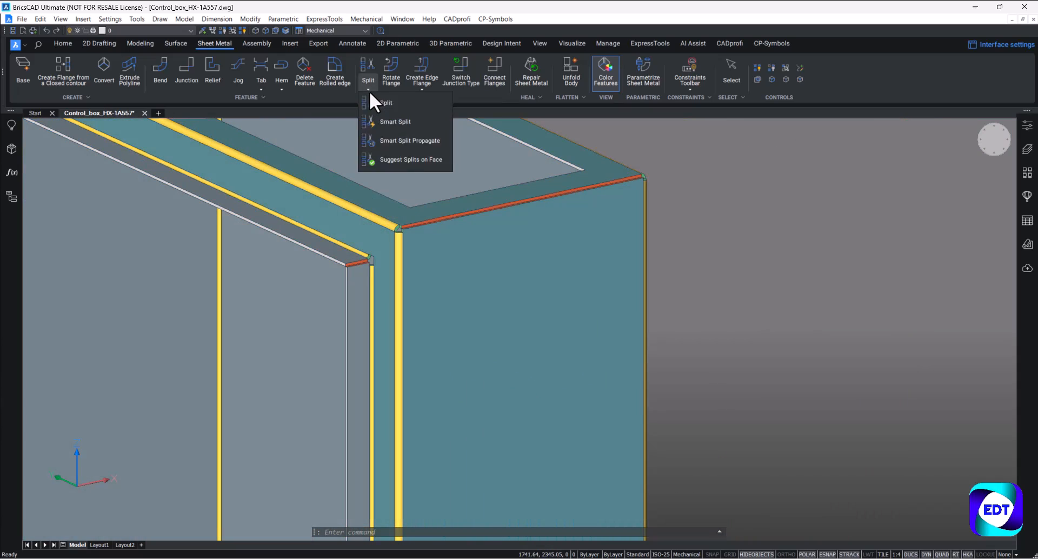
left_click(390, 139)
scroll(457, 156, "up", 8)
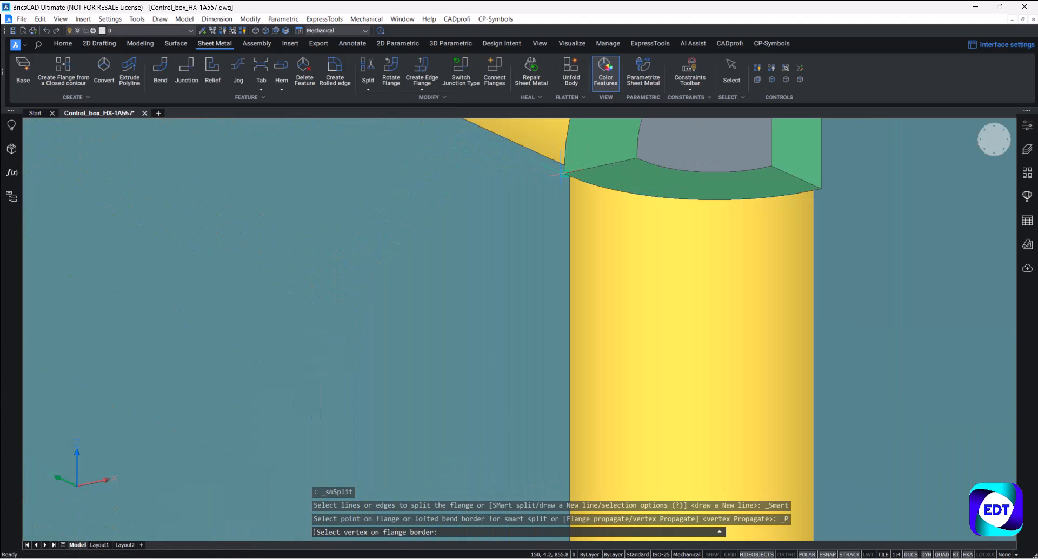
scroll(547, 162, "down", 8)
left_click(561, 181)
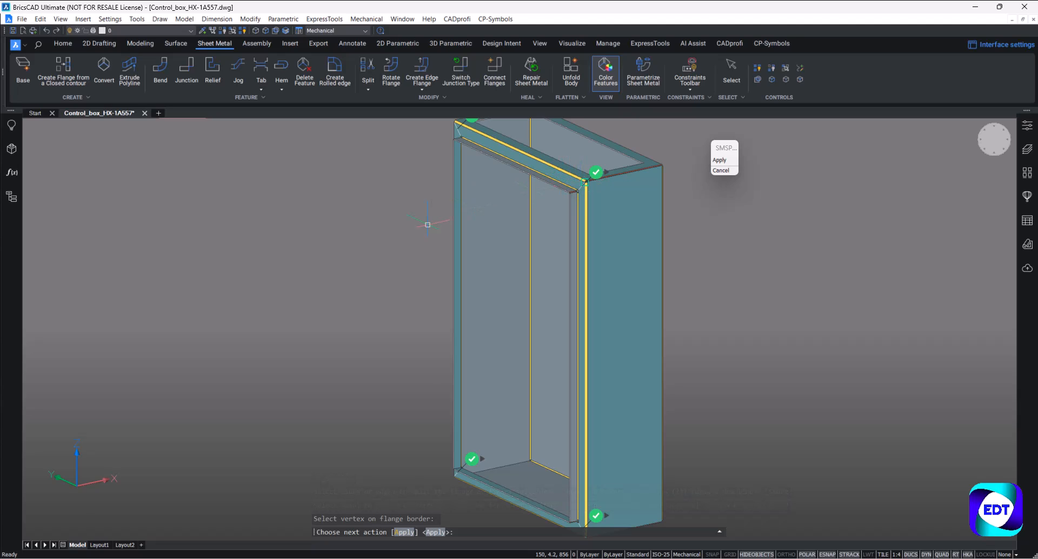
scroll(428, 224, "down", 2)
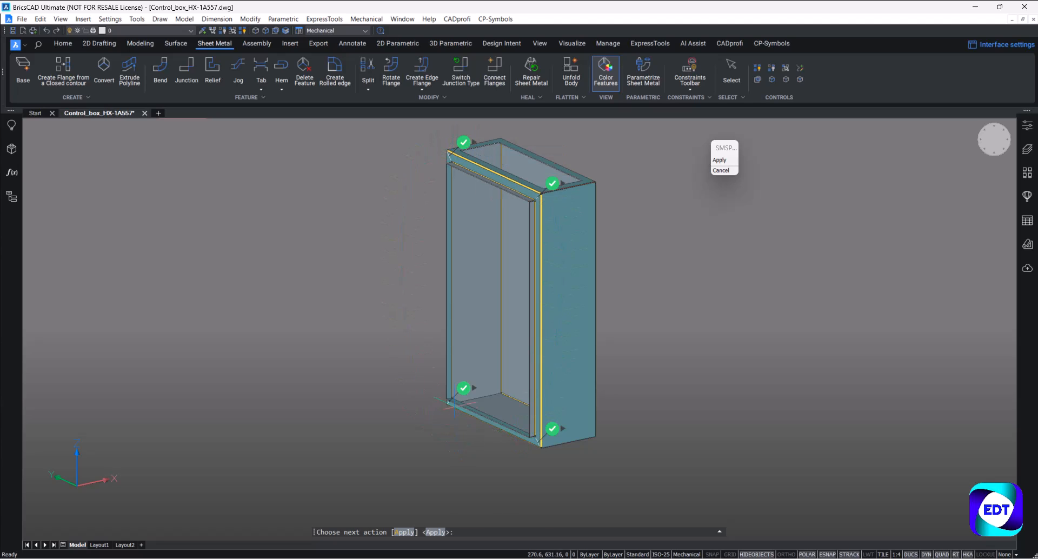
mouse_move(472, 388)
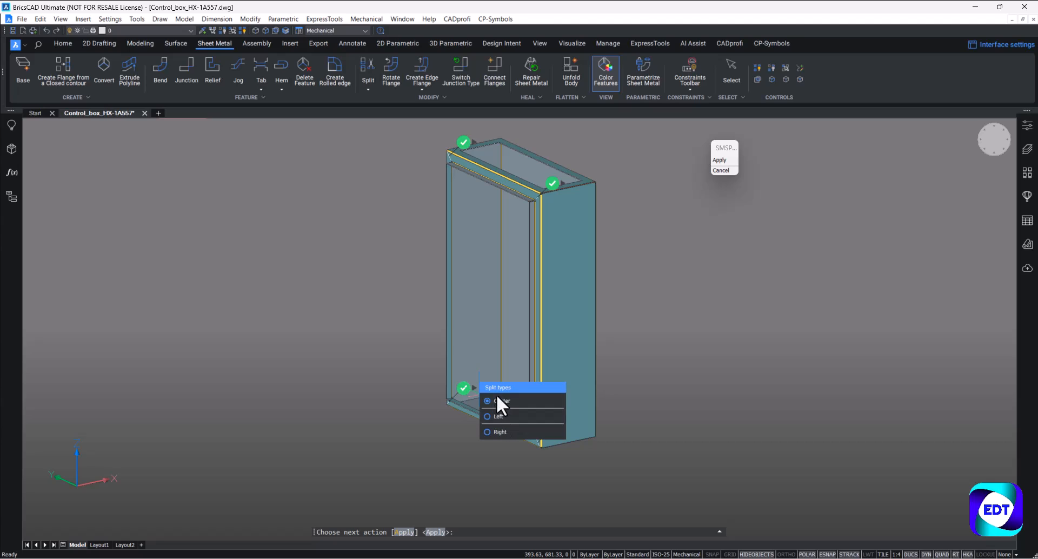
left_click(405, 532)
Apply the proposed Center splits to the column's front flange, end the split command and inspect the cut.
key("Return")
scroll(448, 151, "up", 5)
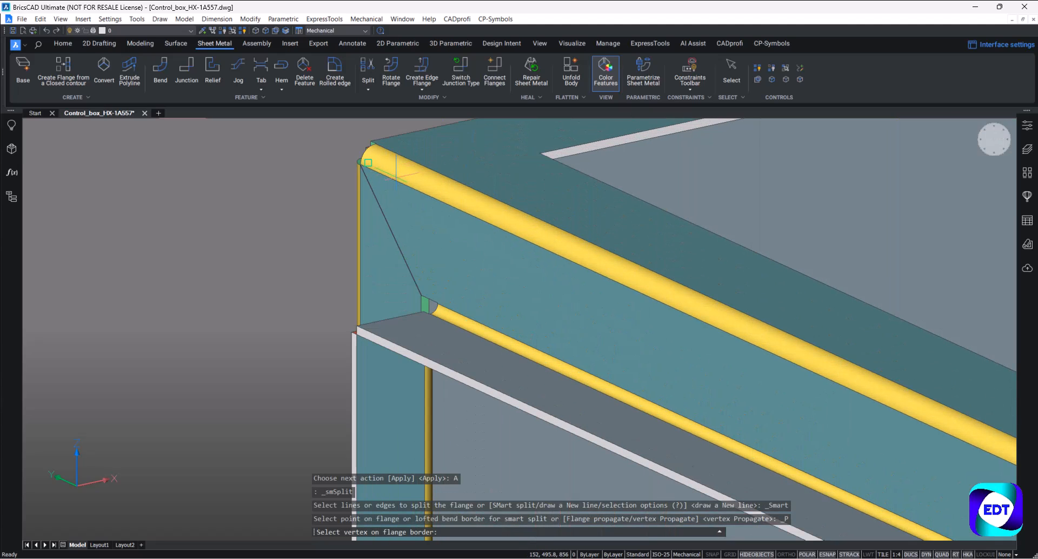
key("Escape")
scroll(357, 189, "up", 4)
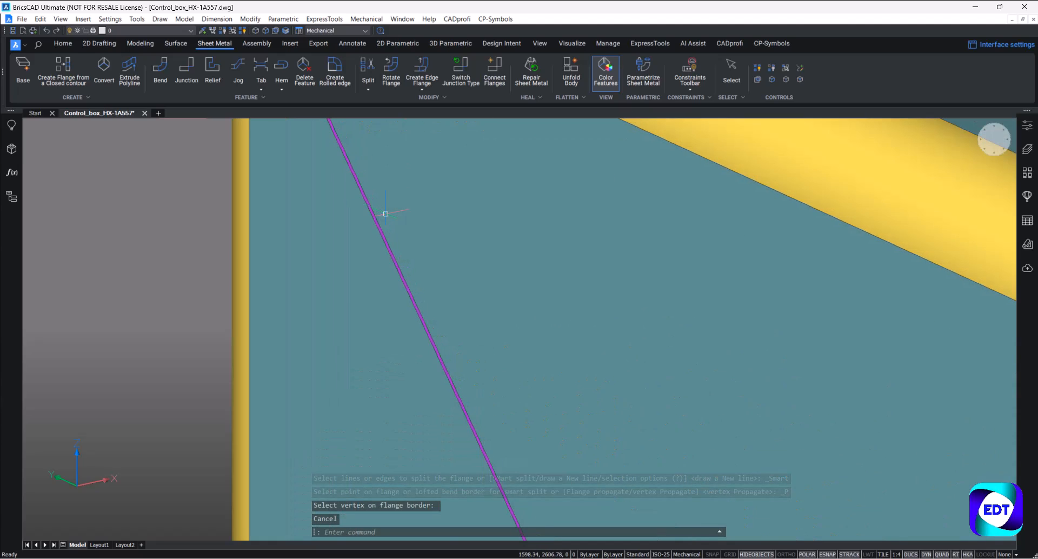
Unfold the column starting from its large side face, place the flat pattern beside it and keep the result.
scroll(383, 212, "down", 10)
middle_click_drag(386, 213, 244, 224, "shift")
left_click(563, 74)
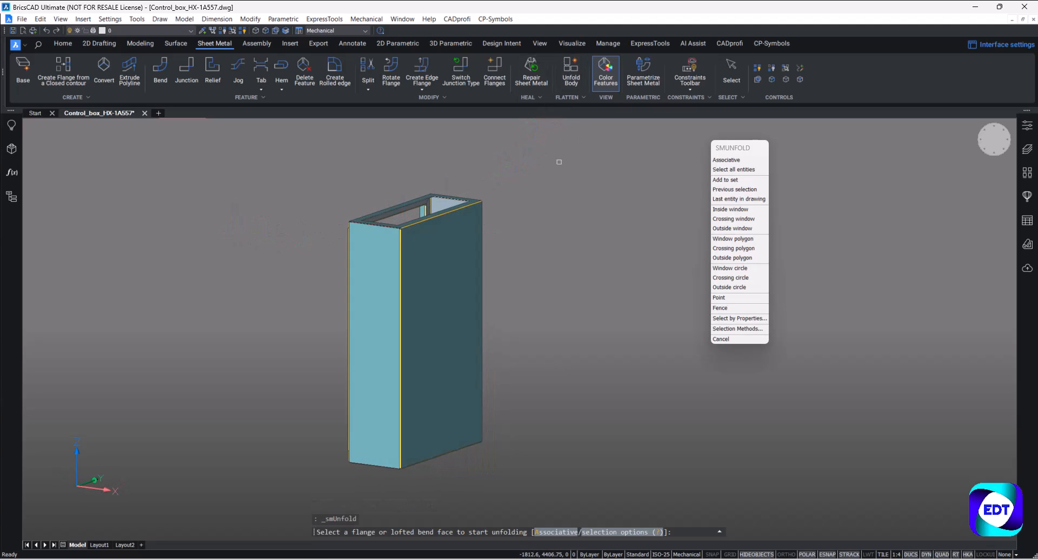
left_click(456, 298)
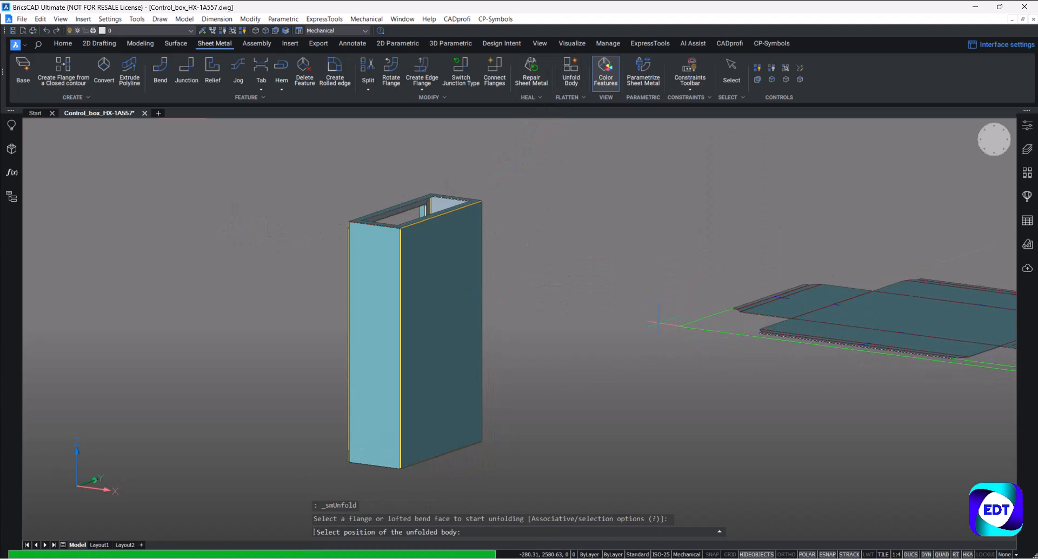
left_click(647, 318)
key("Return")
Show all hidden parts so the head, the base plate and the other flat pattern reappear with the column.
scroll(647, 318, "down", 5)
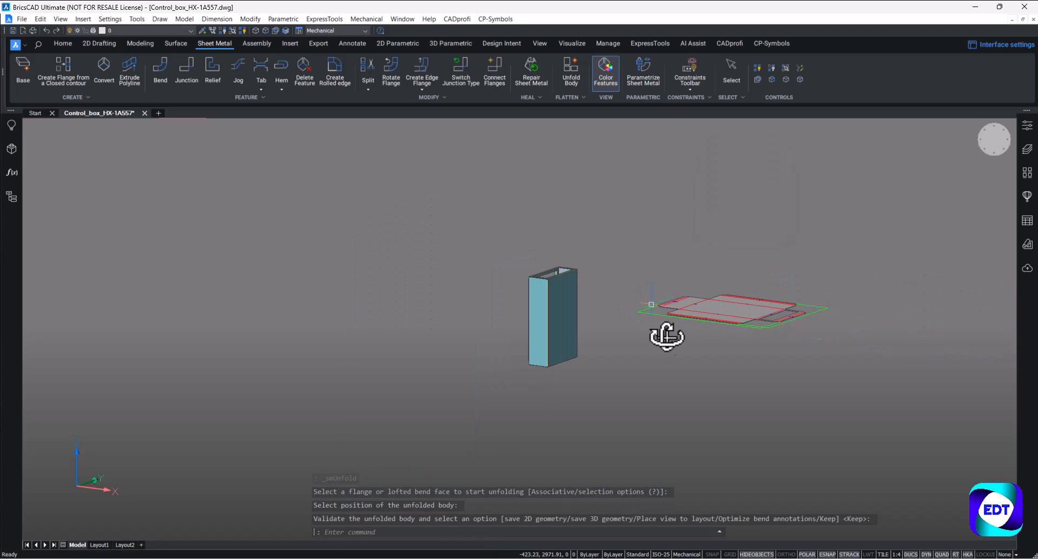
scroll(602, 269, "up", 2)
mouse_move(602, 281)
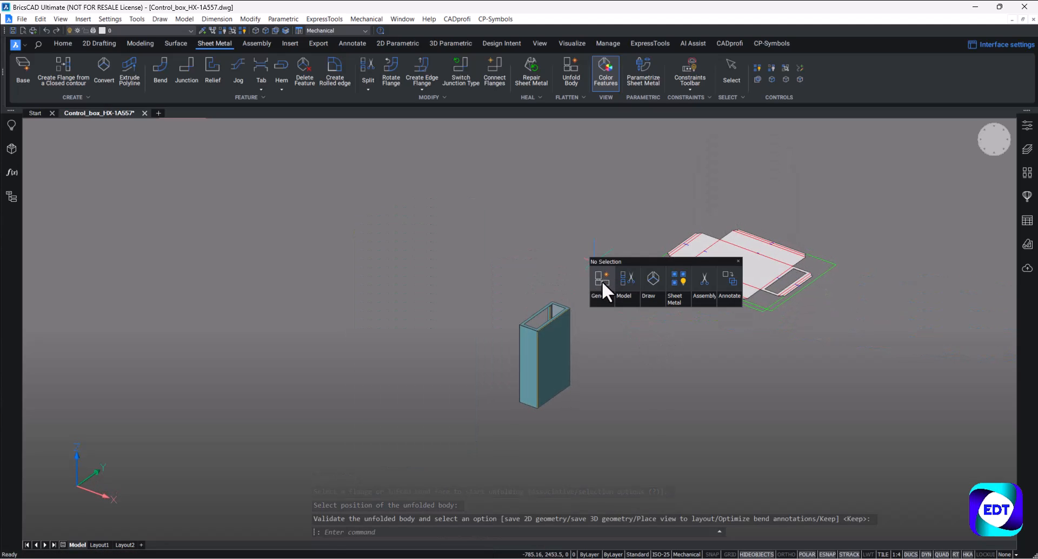
left_click(676, 278)
middle_click_drag(597, 348, 672, 352, "shift")
left_click(637, 518)
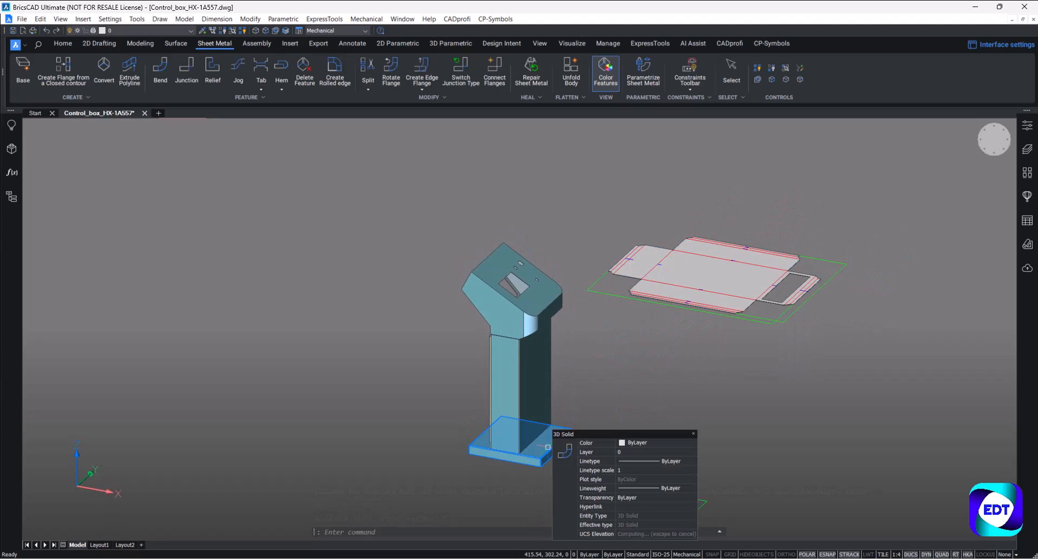
Isolate the angled head of the control box by hiding every other part and flat pattern.
mouse_move(706, 294)
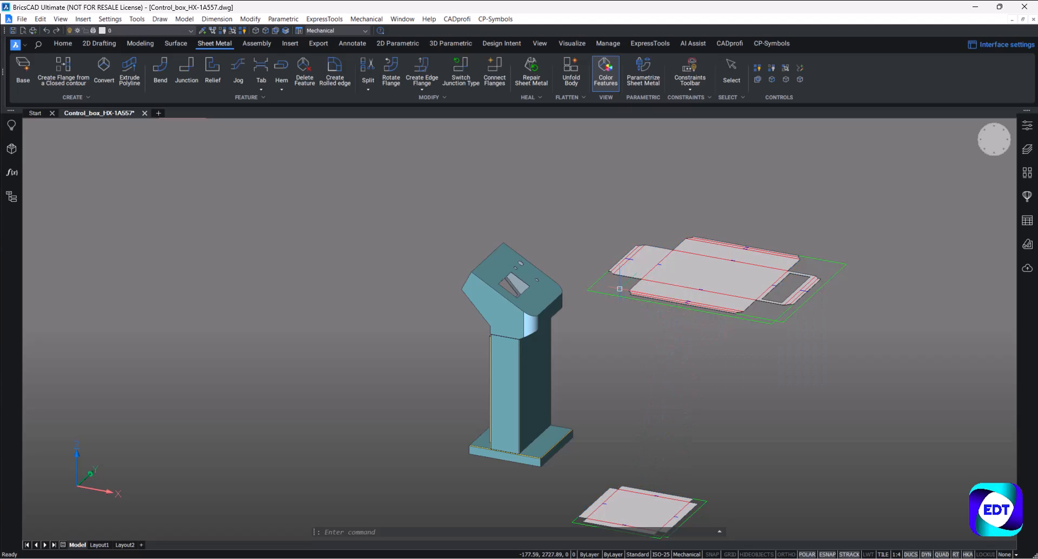
mouse_move(561, 293)
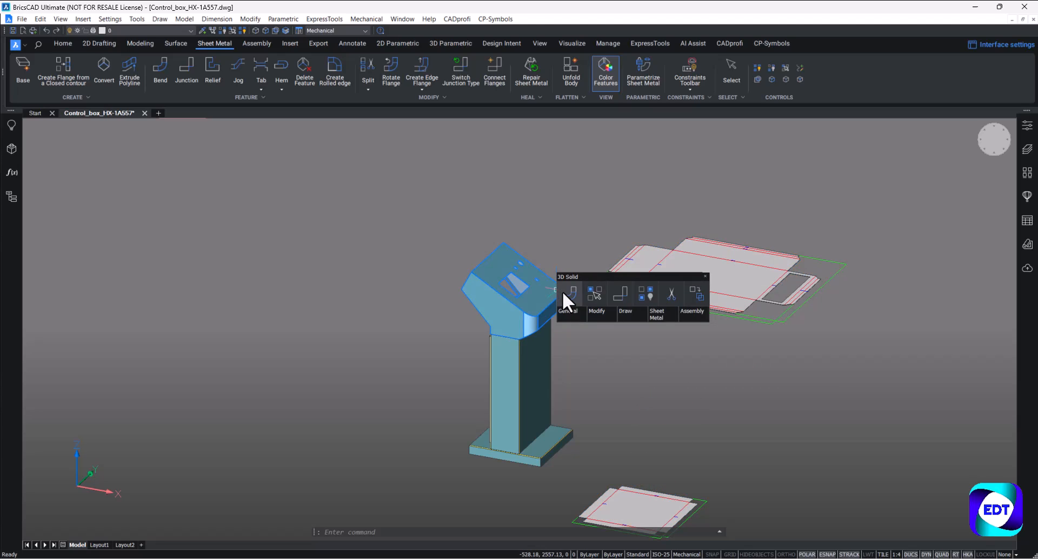
left_click(592, 293)
scroll(592, 293, "up", 2)
middle_click_drag(592, 293, 476, 281, "shift")
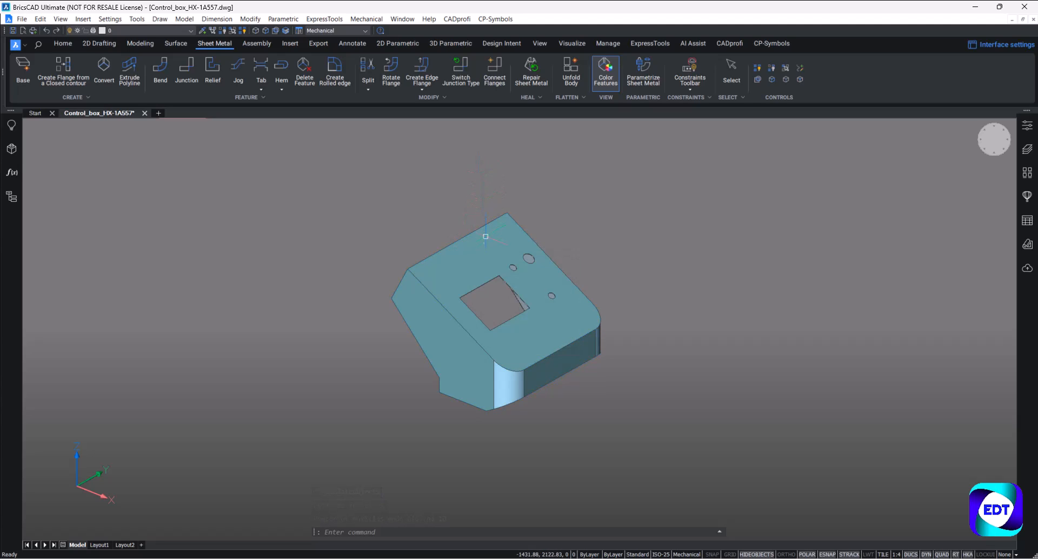
Create bends from the hard edges around the head's sloped panel face and check them at the rounded corners.
scroll(484, 253, "up", 2)
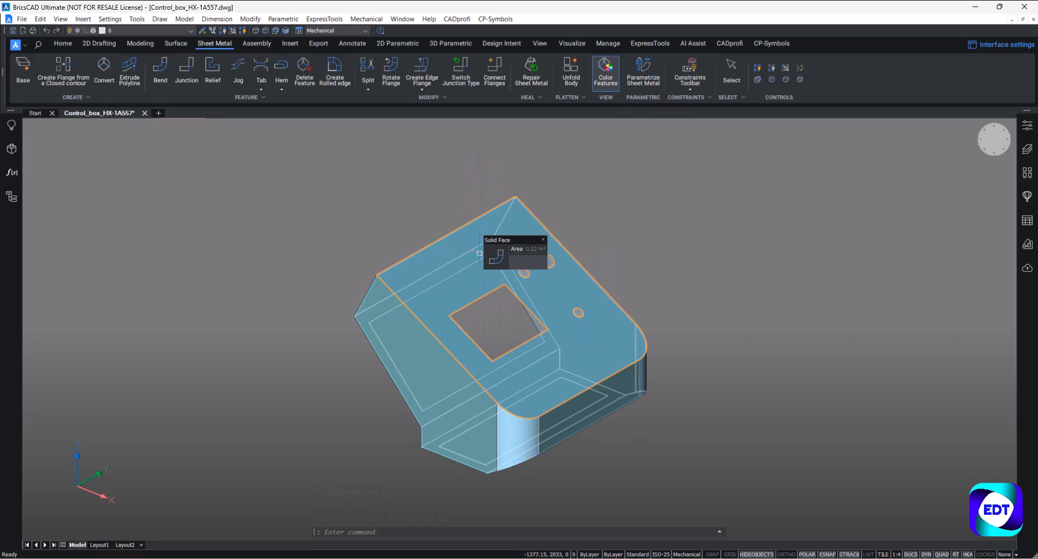
left_click(498, 258)
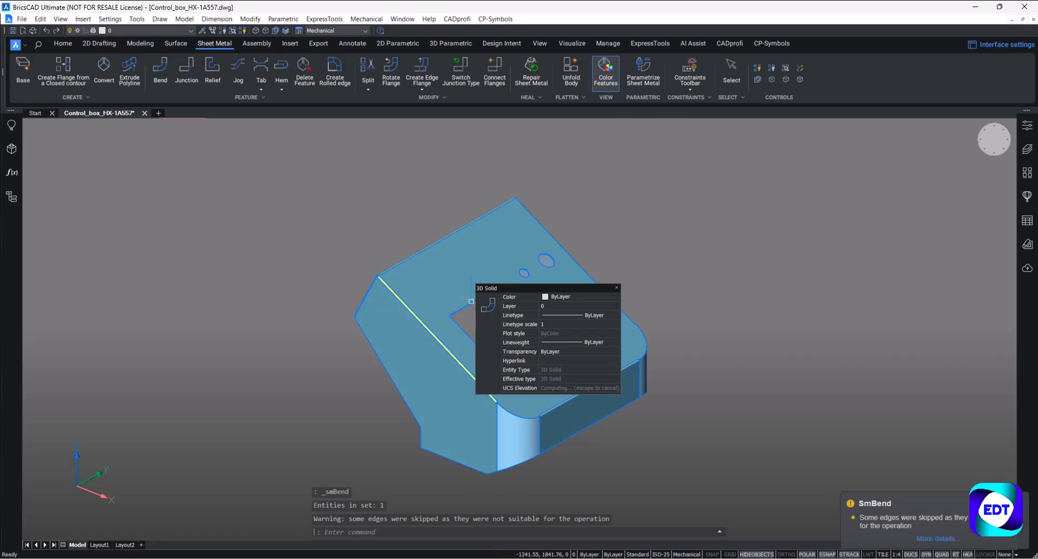
middle_click_drag(386, 275, 521, 295, "shift")
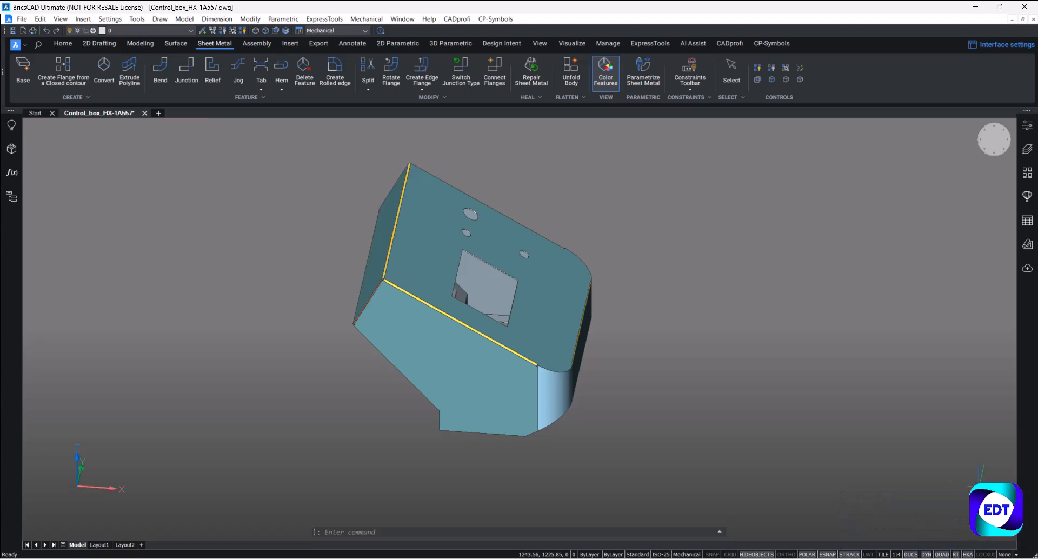
scroll(621, 391, "up", 8)
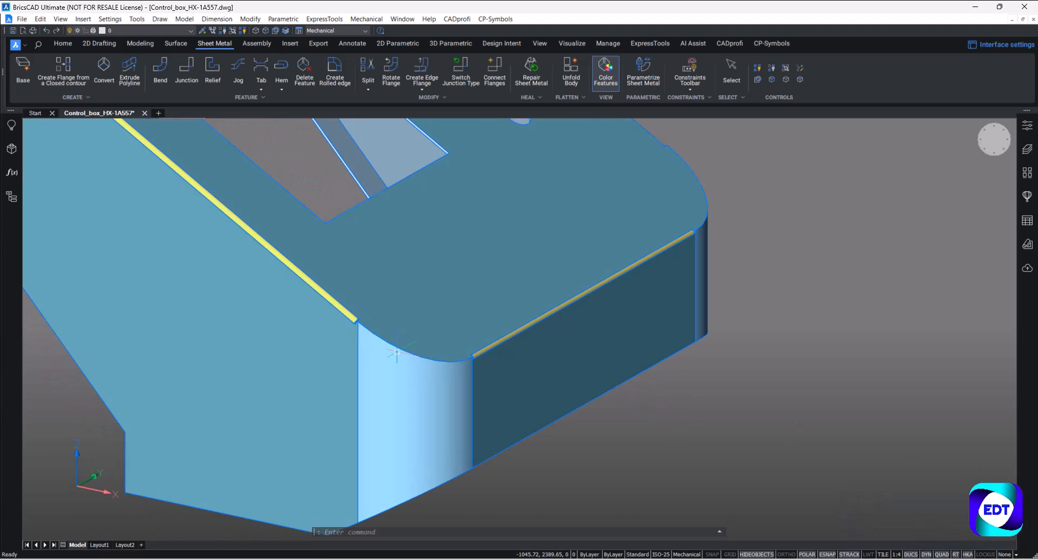
mouse_move(384, 345)
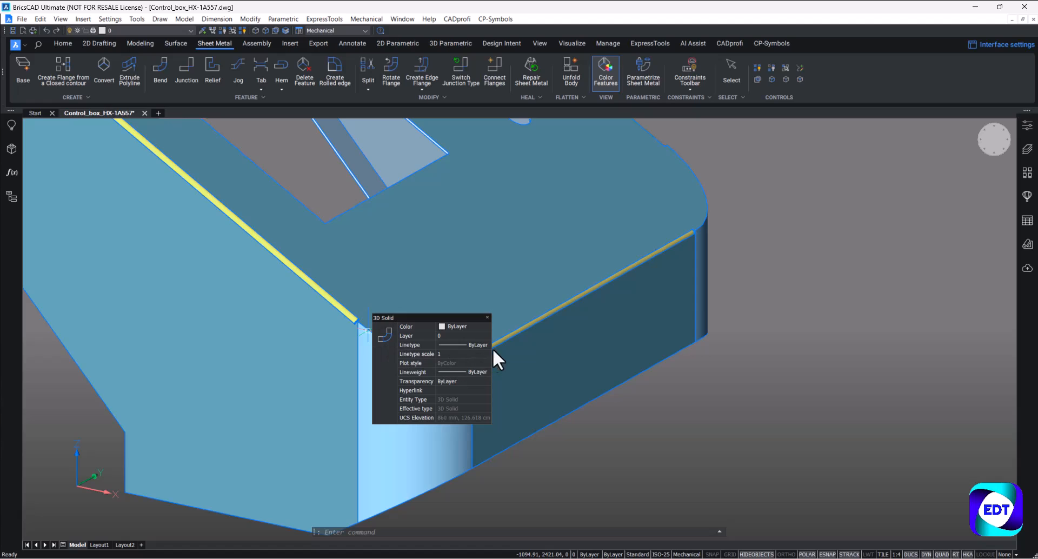
scroll(524, 348, "down", 8)
Create bends from the hard edges around the head's bottom opening face and its rear opening face.
middle_click_drag(599, 272, 432, 270, "shift")
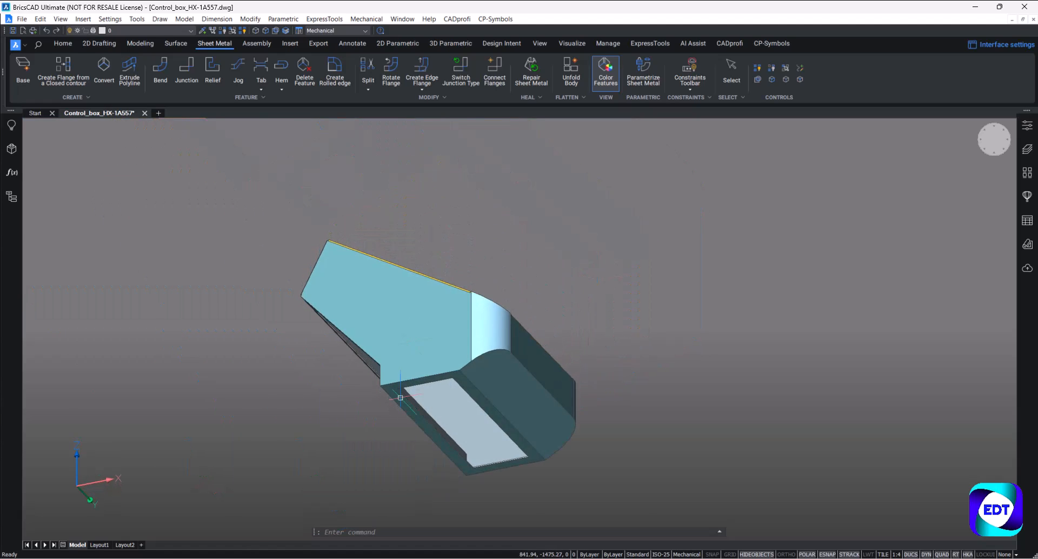
scroll(385, 371, "up", 8)
mouse_move(385, 371)
scroll(385, 371, "up", 10)
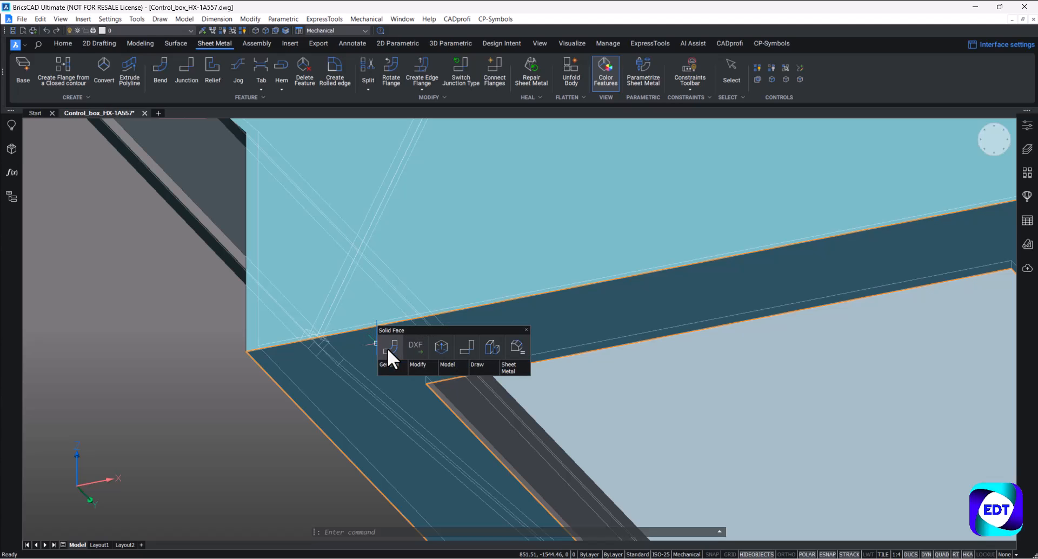
left_click(391, 352)
scroll(404, 361, "down", 15)
middle_click_drag(403, 361, 521, 371, "shift")
scroll(521, 371, "up", 10)
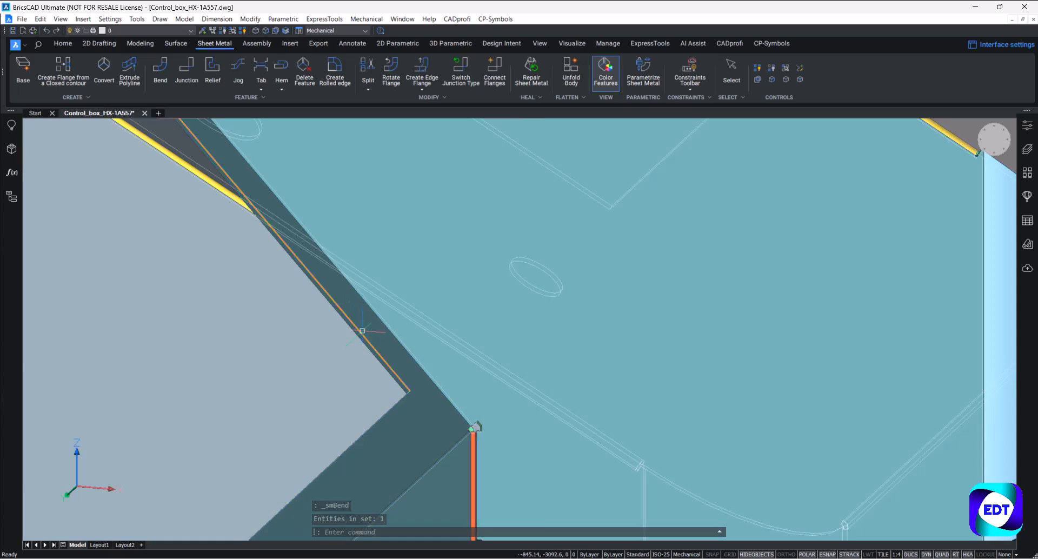
scroll(378, 329, "down", 10)
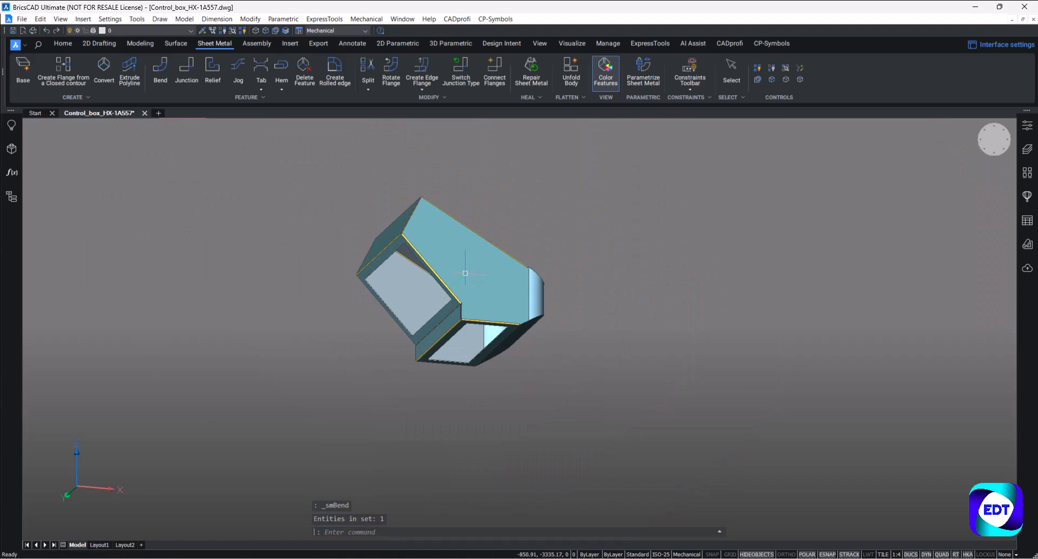
Examine the bends, junction and corner relief at the upper corner of the head's rear opening.
scroll(465, 273, "up", 3)
middle_click_drag(465, 273, 557, 302, "shift")
scroll(359, 263, "up", 3)
middle_click_drag(359, 263, 475, 276)
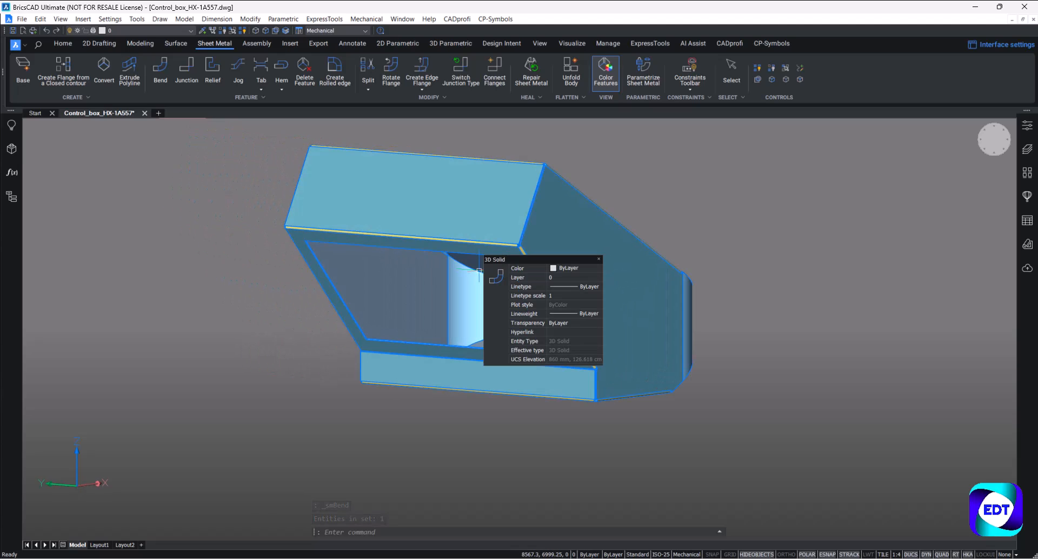
scroll(514, 239, "up", 3)
scroll(515, 239, "up", 3)
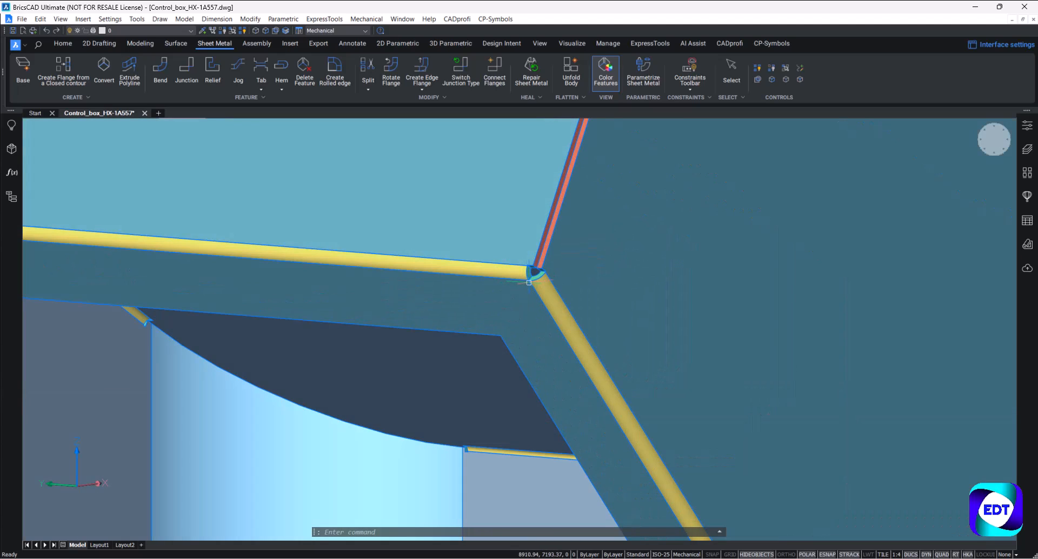
scroll(515, 303, "down", 5)
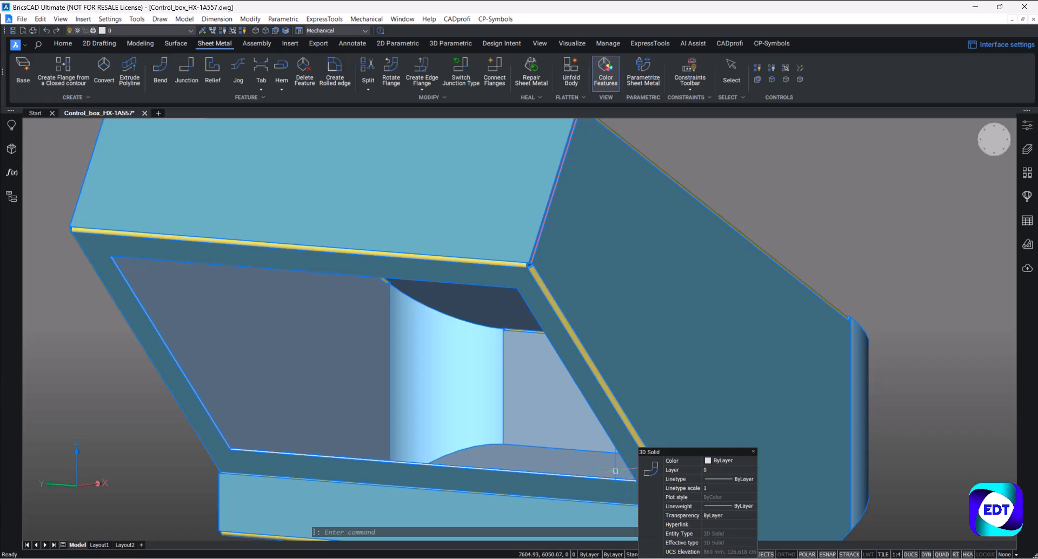
Split the head's rear opening flange at its four corners with Smart Split Propagate from an upper corner vertex.
left_click(370, 87)
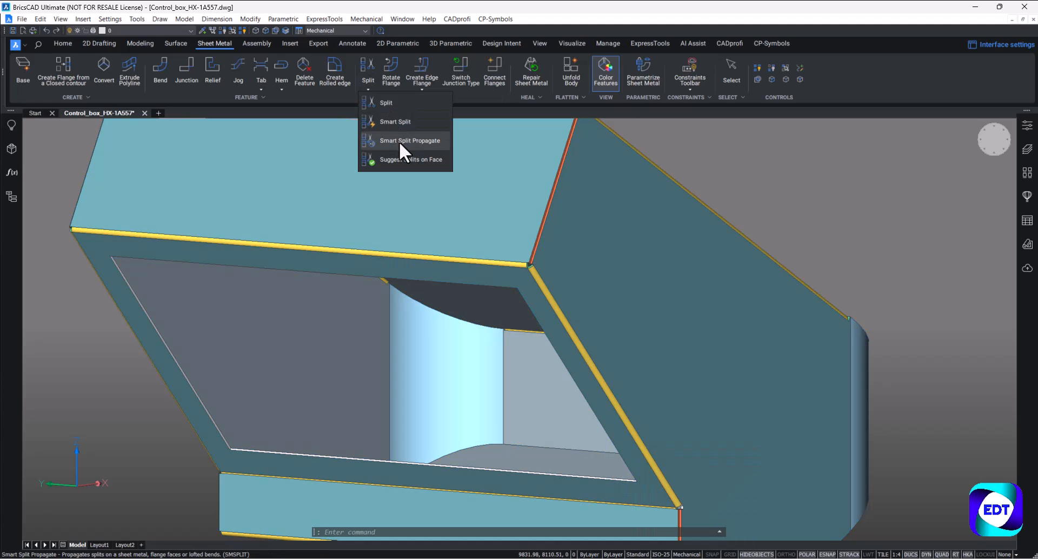
left_click(399, 142)
scroll(524, 271, "up", 8)
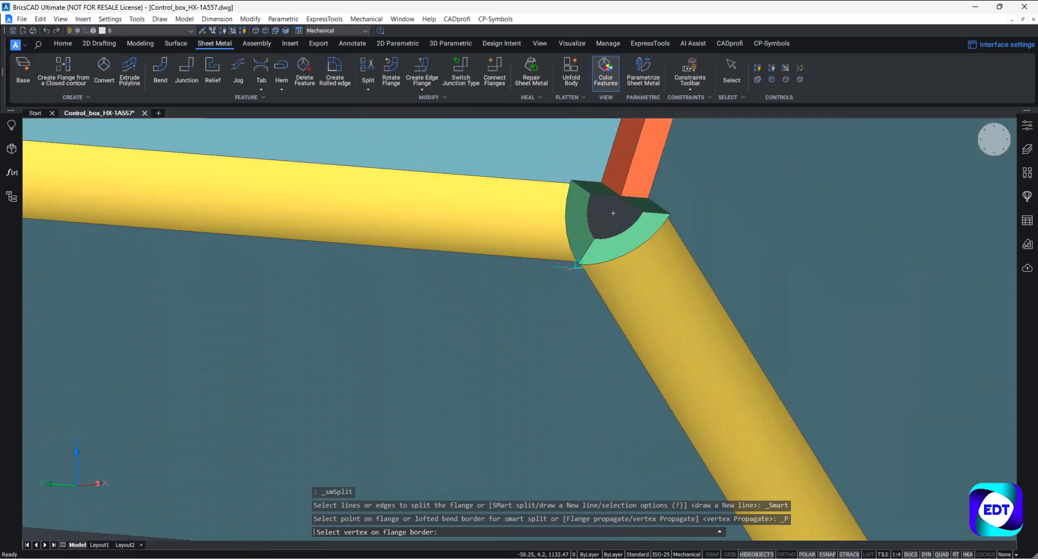
scroll(578, 264, "up", 4)
left_click(582, 255)
scroll(550, 303, "down", 10)
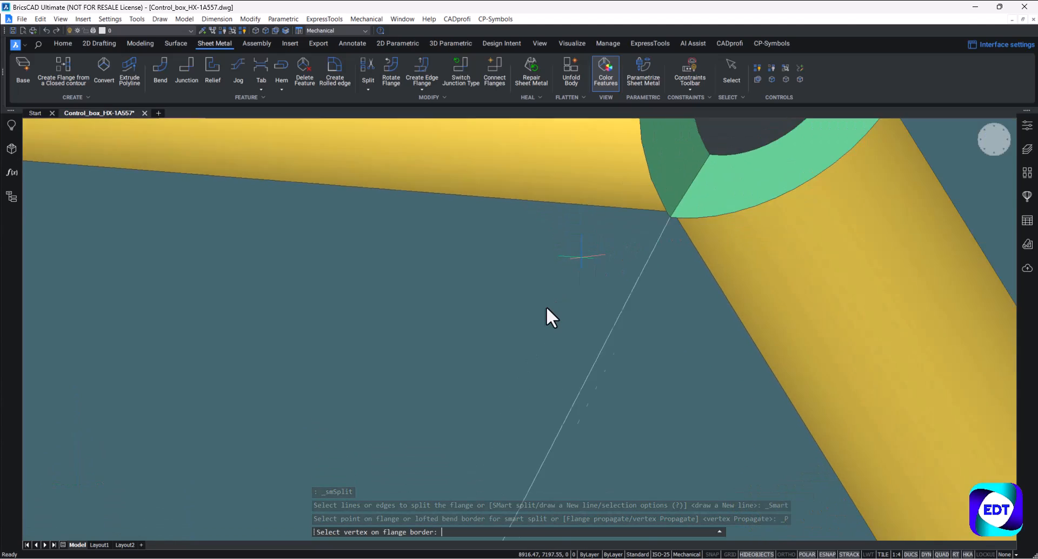
scroll(569, 301, "up", 2)
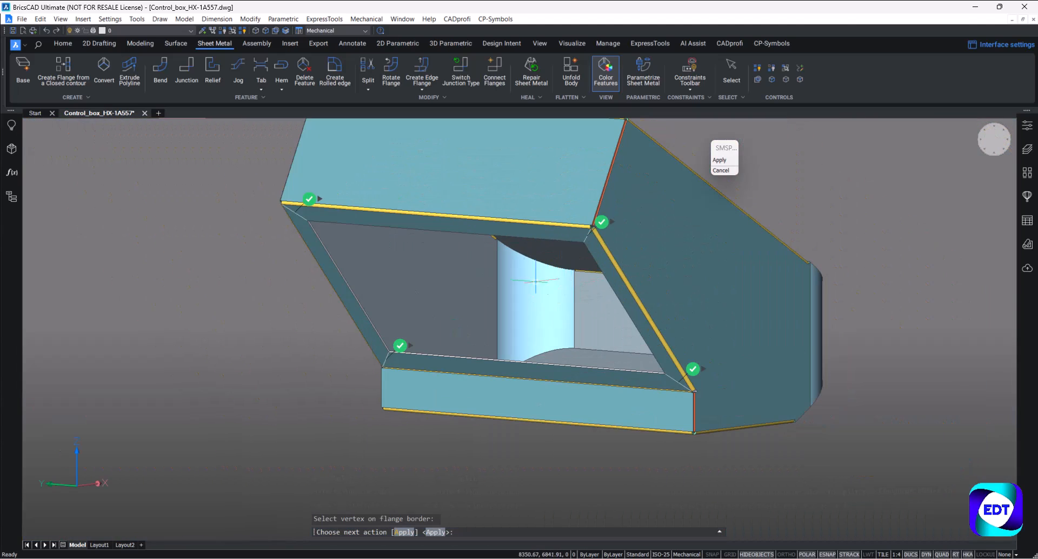
left_click(405, 532)
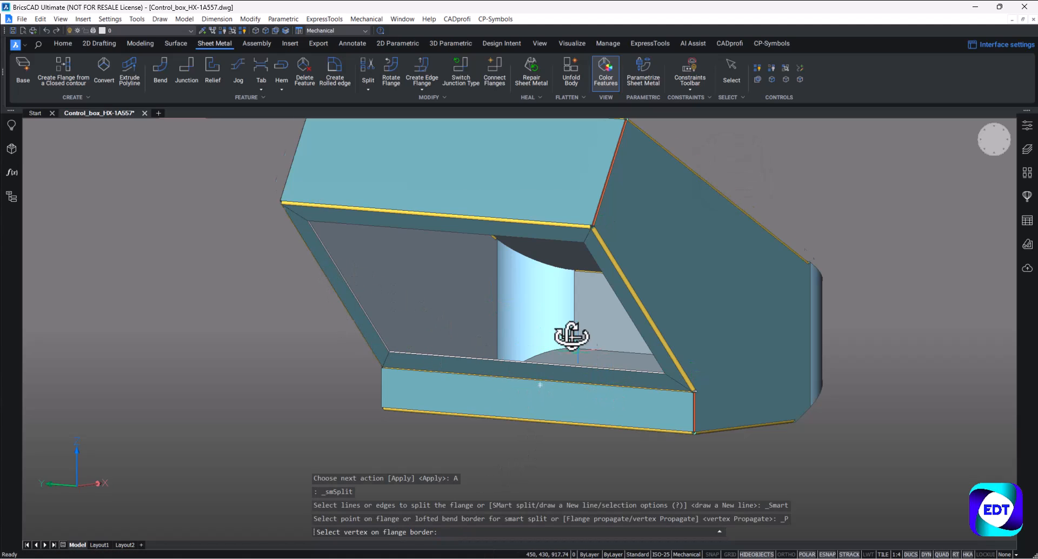
Split the head's bottom opening flange at its four corners from a corner vertex, apply the splits and end the command.
middle_click_drag(582, 345, 501, 270, "shift")
middle_click_drag(500, 342, 514, 469)
scroll(572, 355, "up", 10)
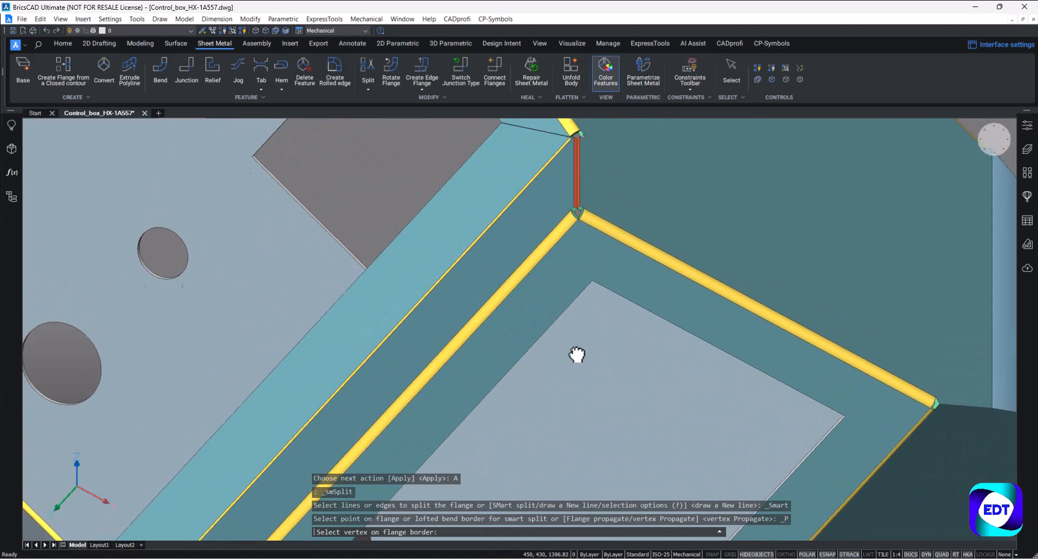
scroll(552, 309, "up", 10)
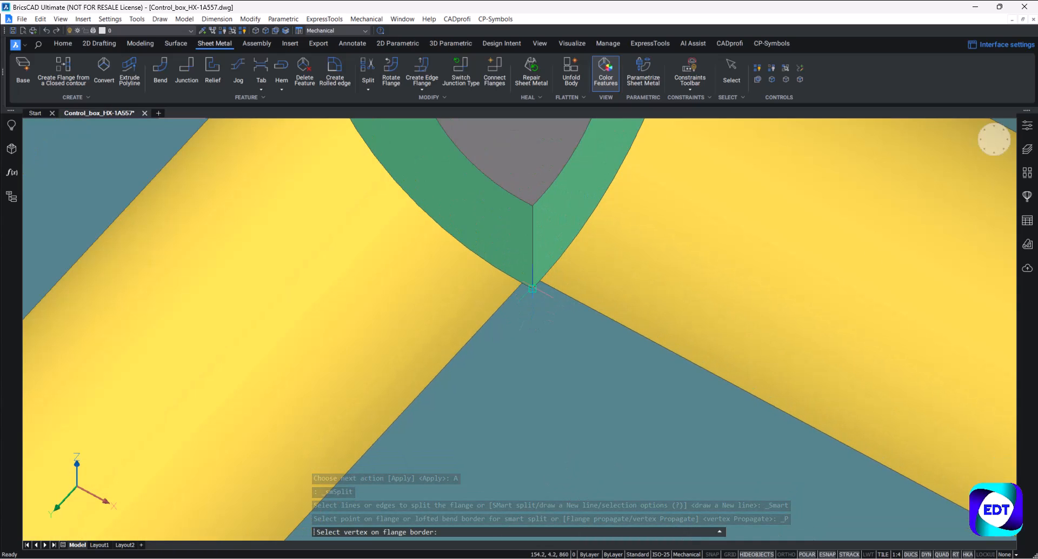
key("Return")
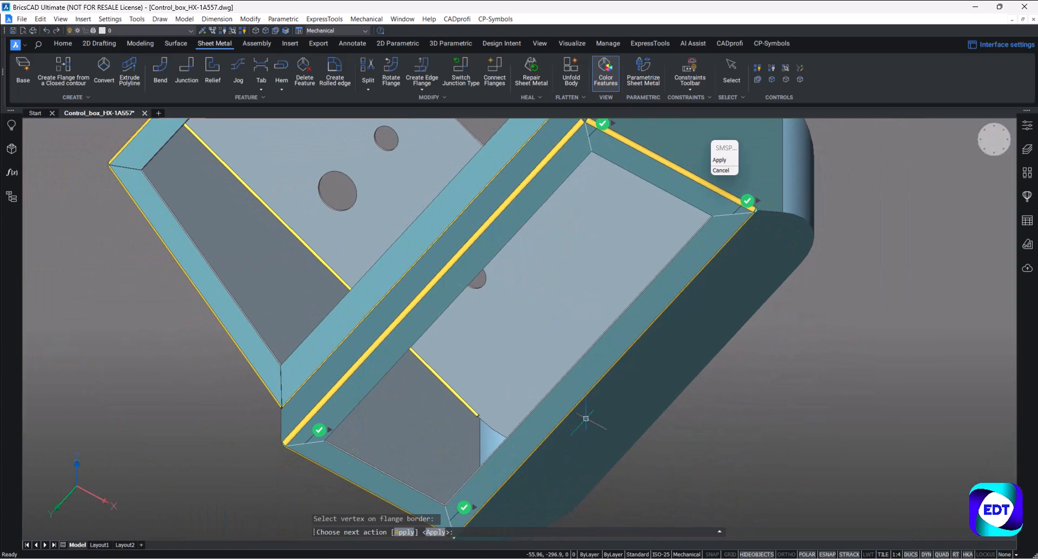
key("Return")
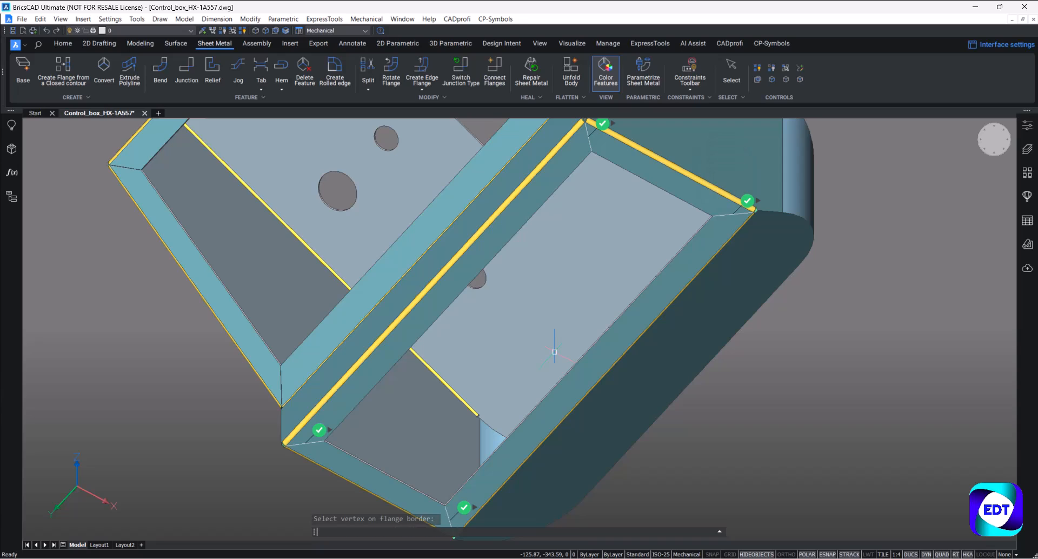
scroll(581, 295, "down", 5)
middle_click_drag(580, 287, 533, 380, "shift")
scroll(577, 285, "up", 2)
key("Escape")
Examine the head's curved lower face and the rounded vertical corners where they meet the adjoining flanges.
middle_click_drag(564, 284, 512, 247, "shift")
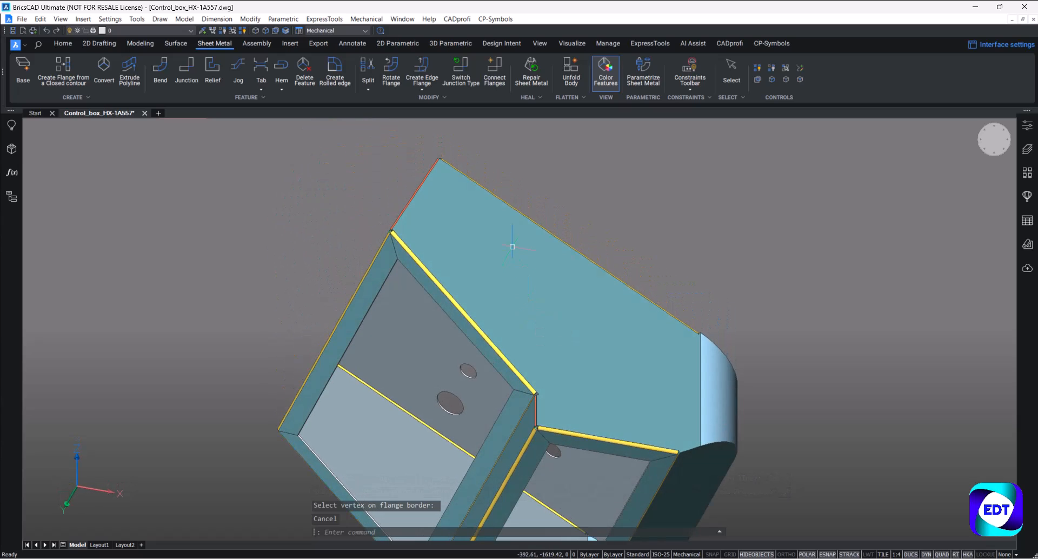
scroll(481, 208, "down", 4)
scroll(561, 306, "up", 4)
middle_click_drag(503, 319, 469, 185, "shift")
left_click(470, 185)
middle_click_drag(493, 356, 411, 323, "shift")
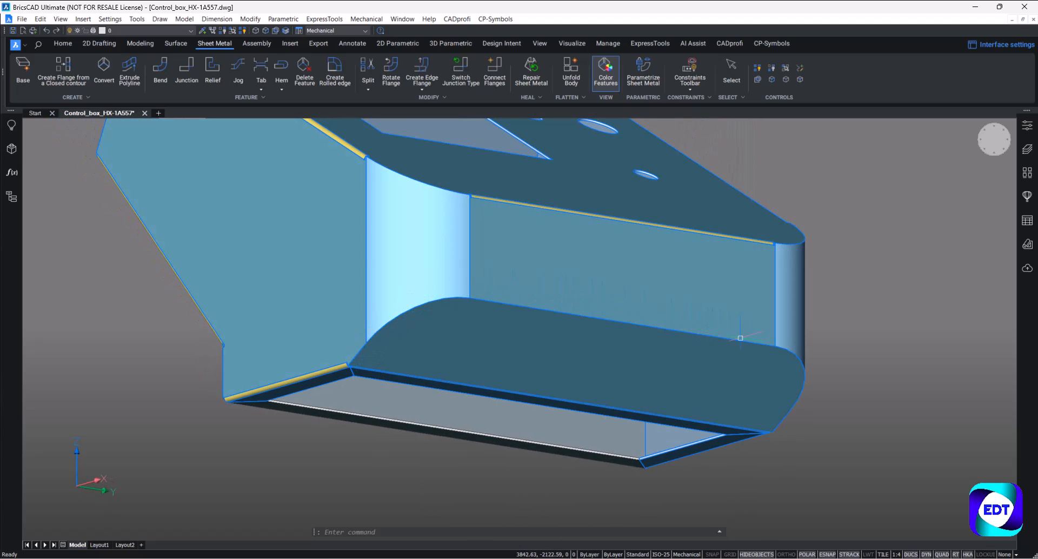
key("Escape")
left_click(475, 303)
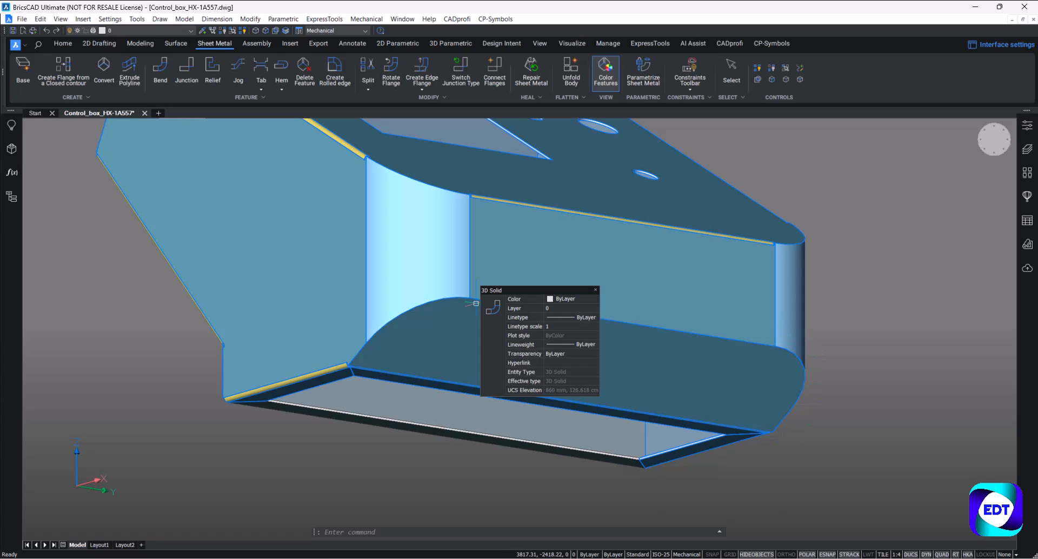
scroll(459, 339, "up", 2)
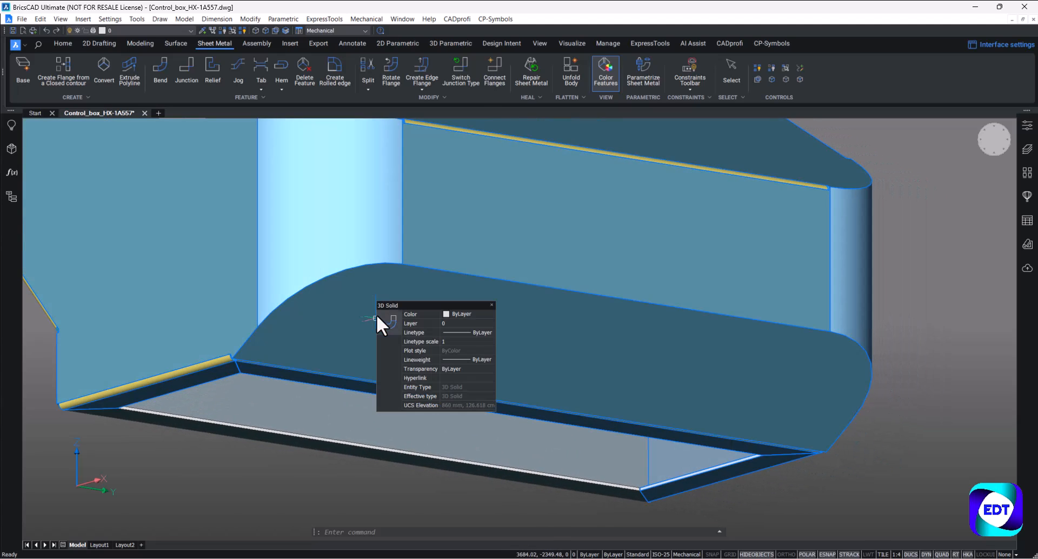
Create junctions along the hard edges of the head's curved lower face.
key("Escape")
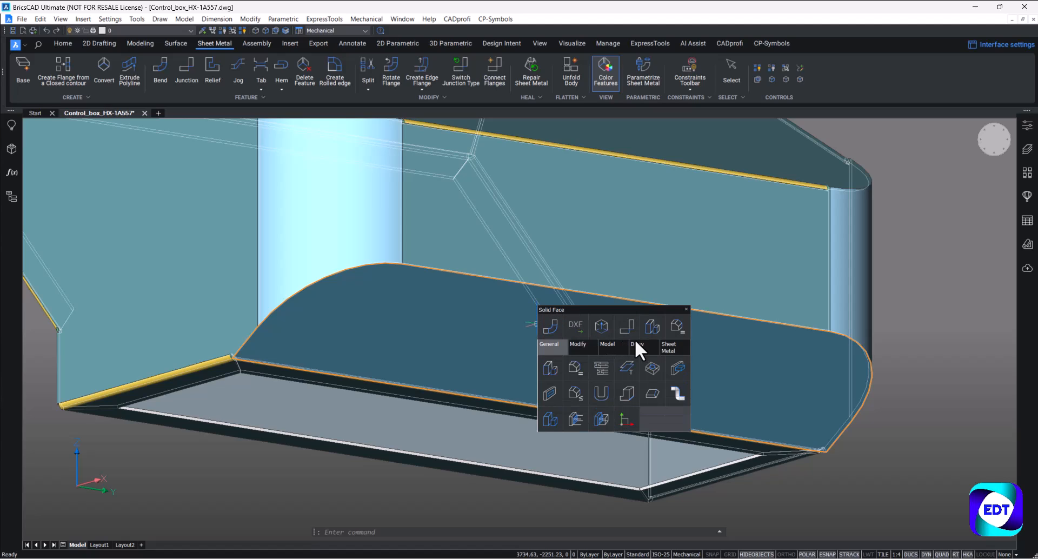
mouse_move(670, 345)
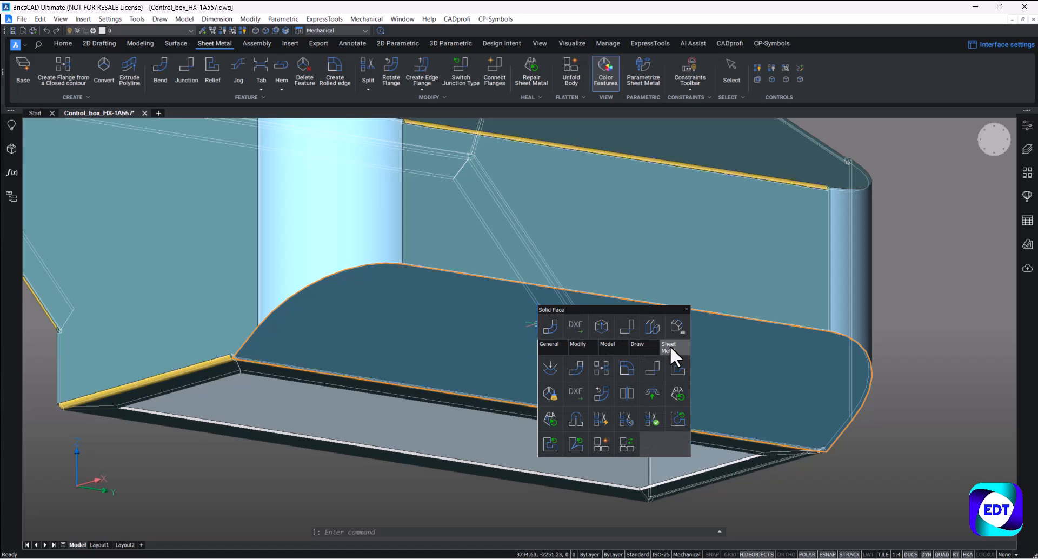
left_click(631, 329)
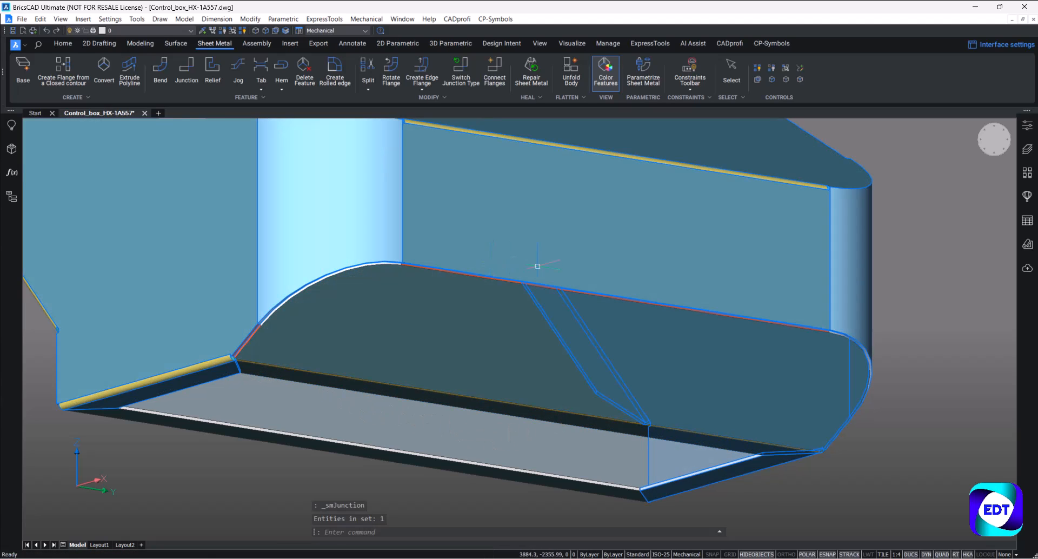
Create junctions along the hard rounded edges of the head's sloped panel with the screen cutout.
middle_click_drag(814, 319, 748, 366, "shift")
scroll(456, 410, "up", 3)
middle_click_drag(455, 409, 424, 371, "shift")
mouse_move(363, 386)
scroll(424, 260, "down", 5)
middle_click_drag(425, 259, 331, 274, "shift")
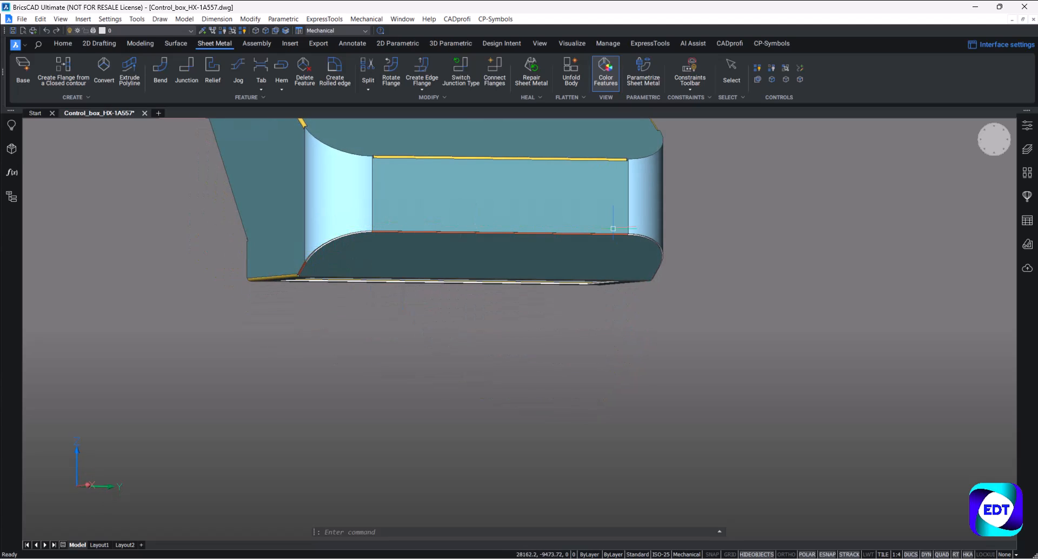
middle_click_drag(601, 278, 467, 372, "shift")
scroll(450, 340, "down", 2)
scroll(450, 323, "up", 2)
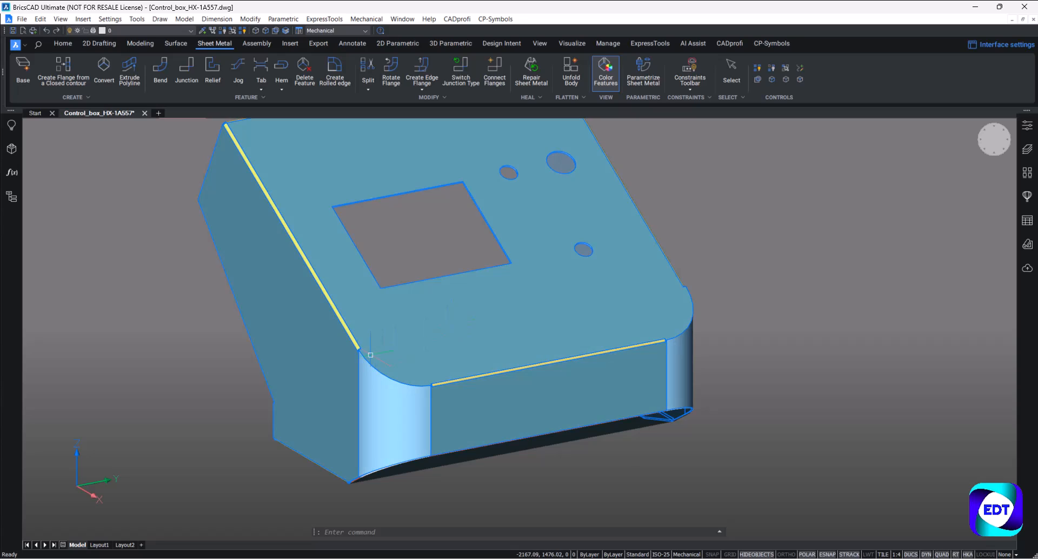
left_click(457, 312)
key("Escape")
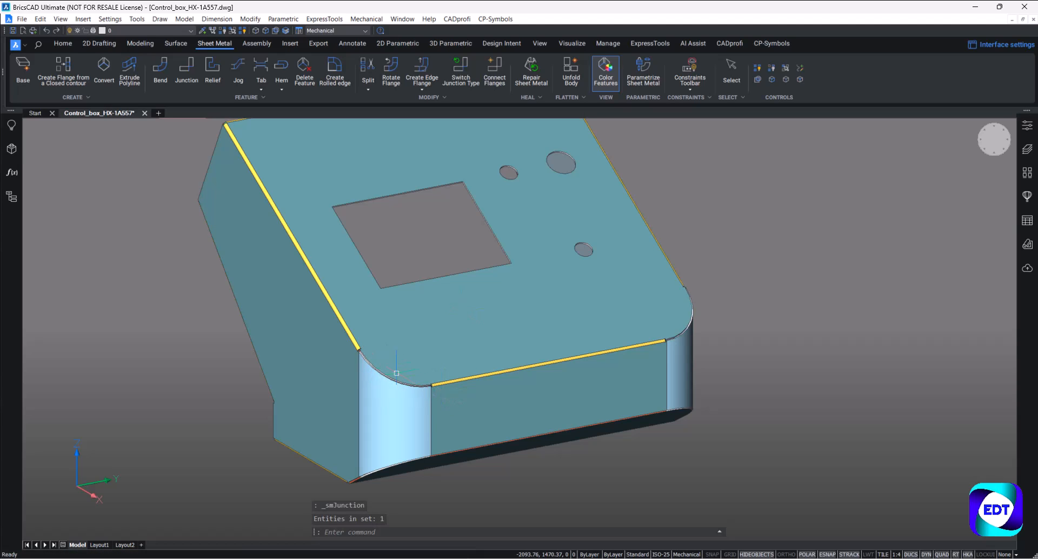
Convert the long bend between the sloped panel and the head's left side flange into a junction.
middle_click_drag(660, 338, 628, 348, "shift")
scroll(402, 287, "up", 5)
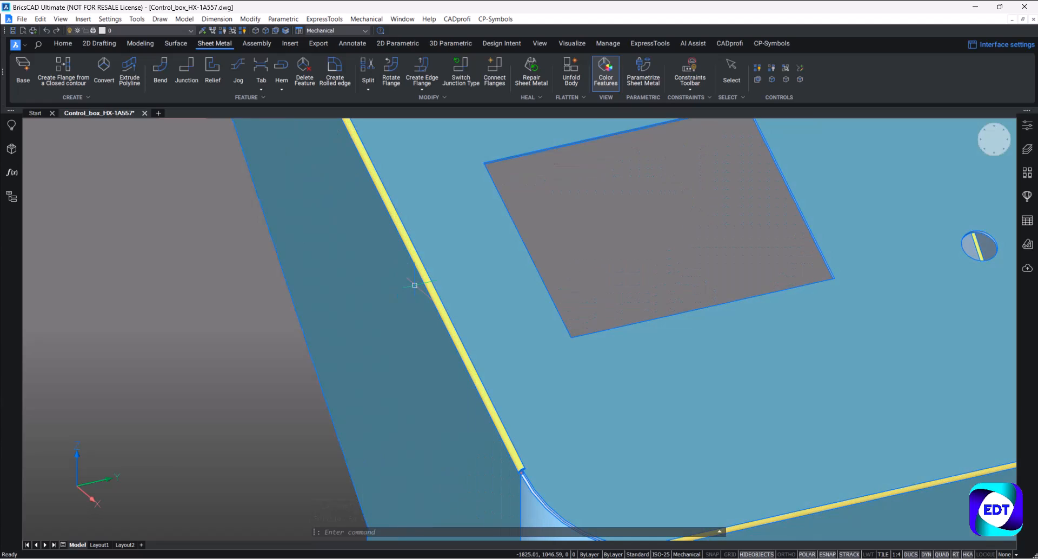
mouse_move(427, 282)
scroll(423, 270, "up", 3)
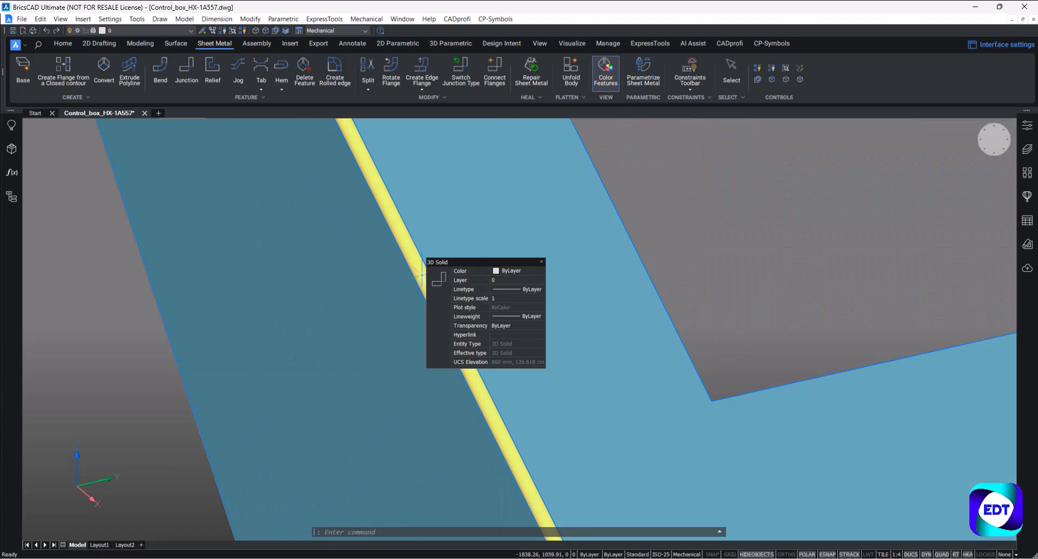
scroll(421, 270, "up", 2)
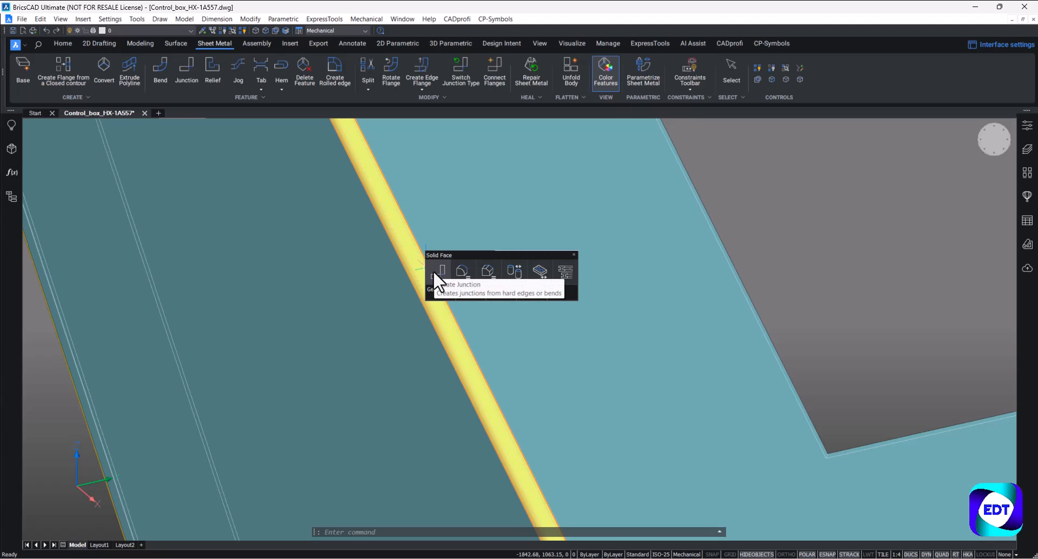
left_click(457, 344)
Convert the matching long bend between the sloped panel and the head's right side flange into a junction.
scroll(455, 341, "down", 5)
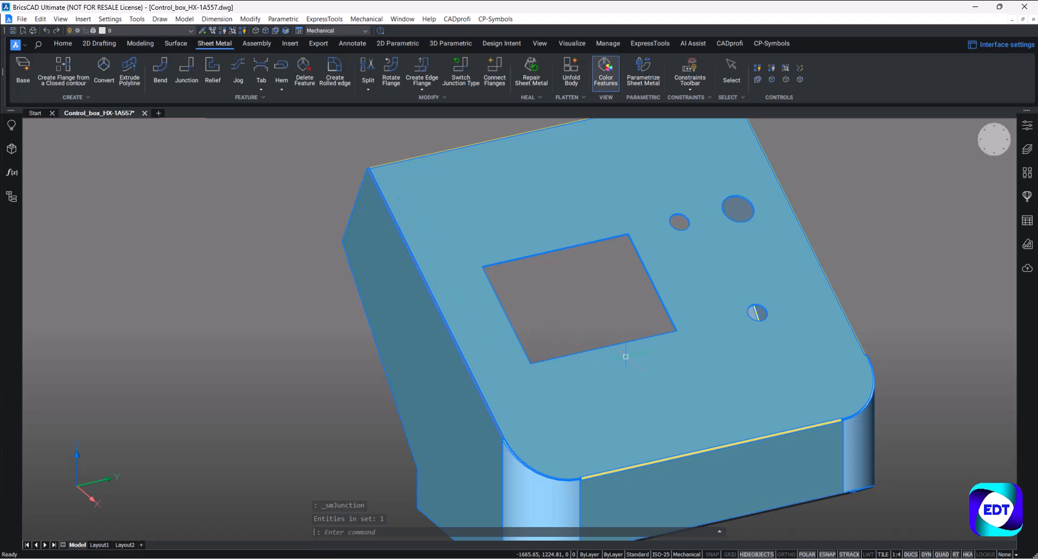
scroll(583, 350, "down", 3)
middle_click_drag(804, 294, 485, 329, "shift")
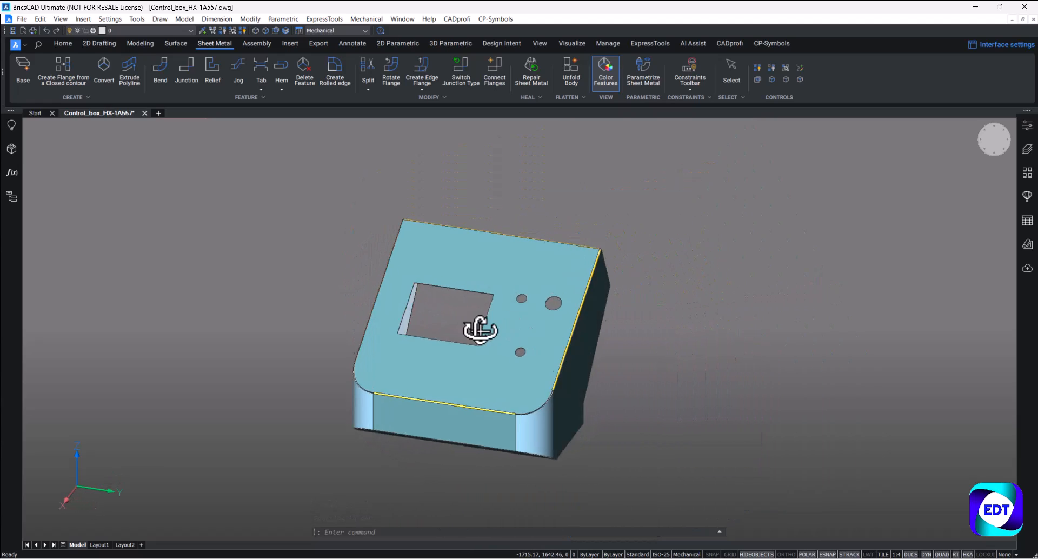
scroll(563, 341, "up", 10)
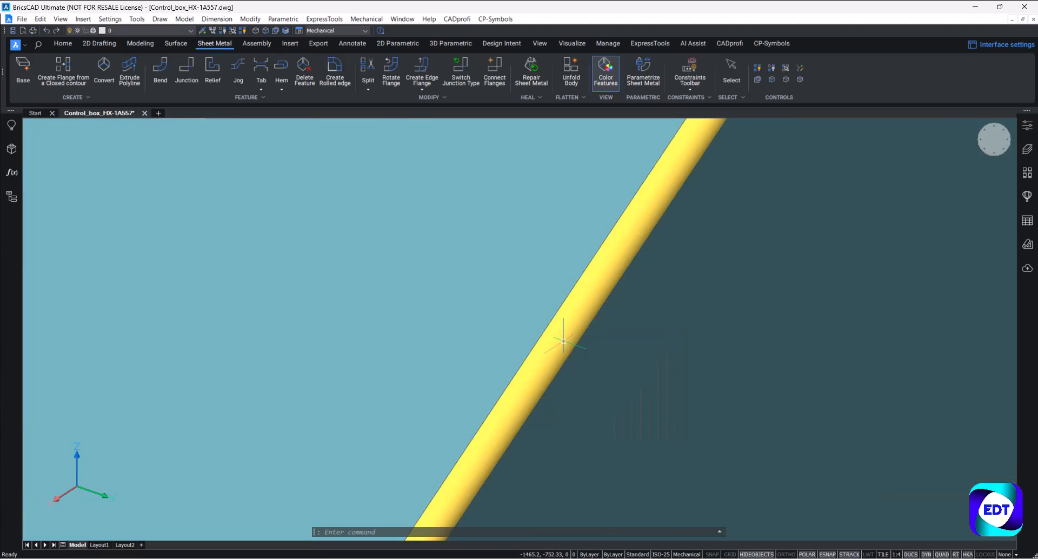
left_click(582, 337)
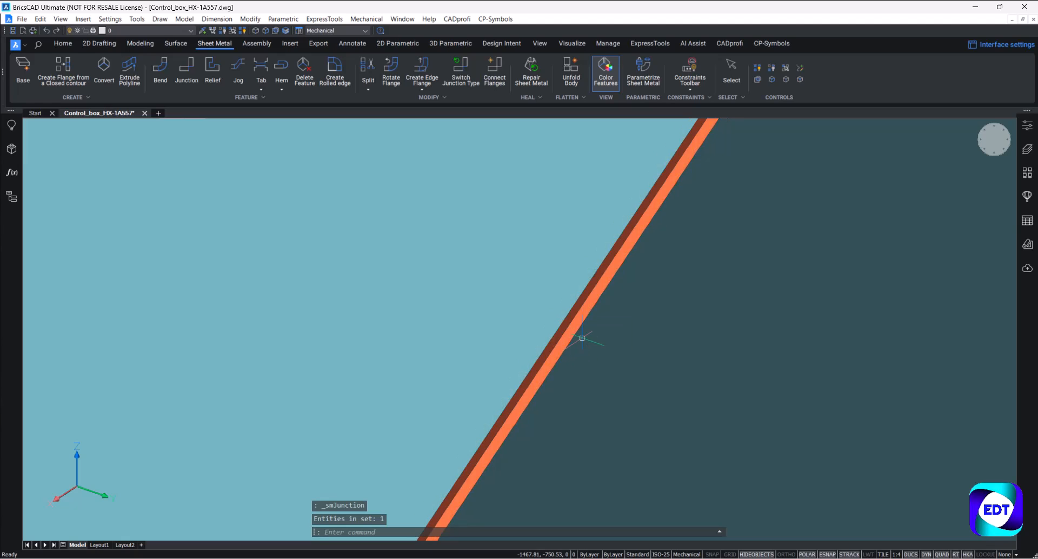
Unfold the head from its sloped panel, place the flat pattern in the free space behind the head and keep it.
scroll(581, 338, "down", 10)
scroll(454, 361, "up", 10)
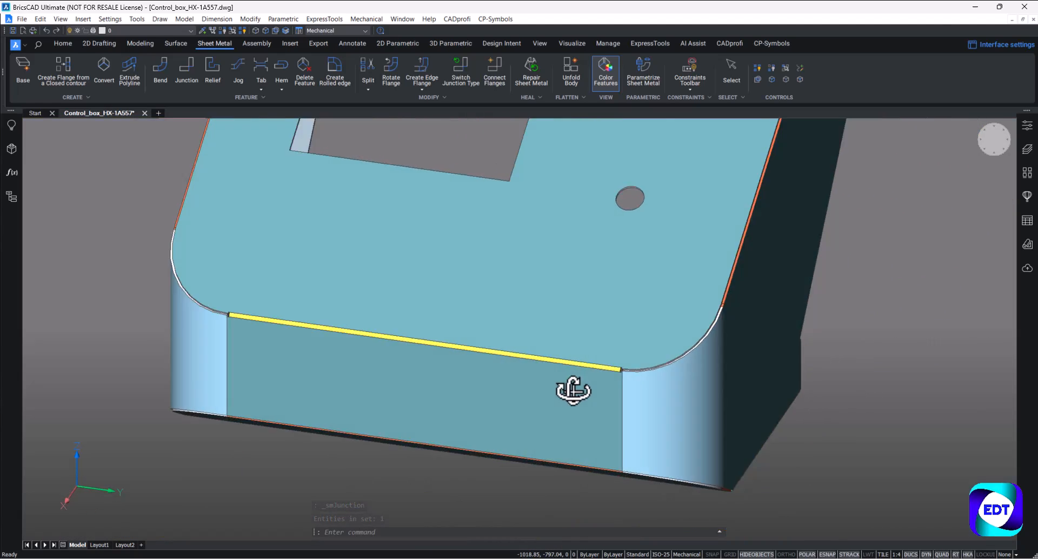
middle_click_drag(573, 391, 726, 401, "shift")
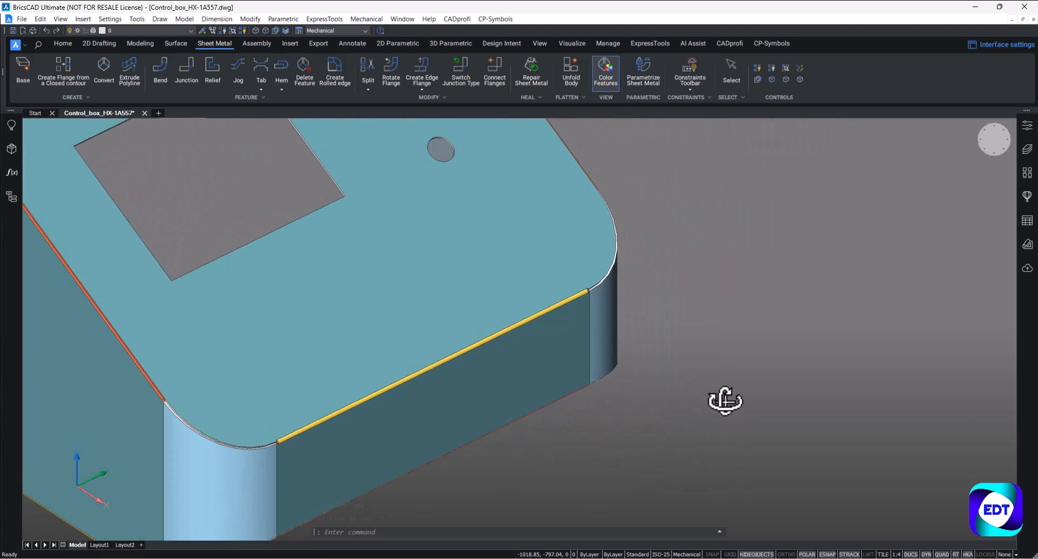
scroll(573, 367, "down", 5)
scroll(465, 297, "up", 2)
middle_click_drag(465, 298, 545, 312, "shift")
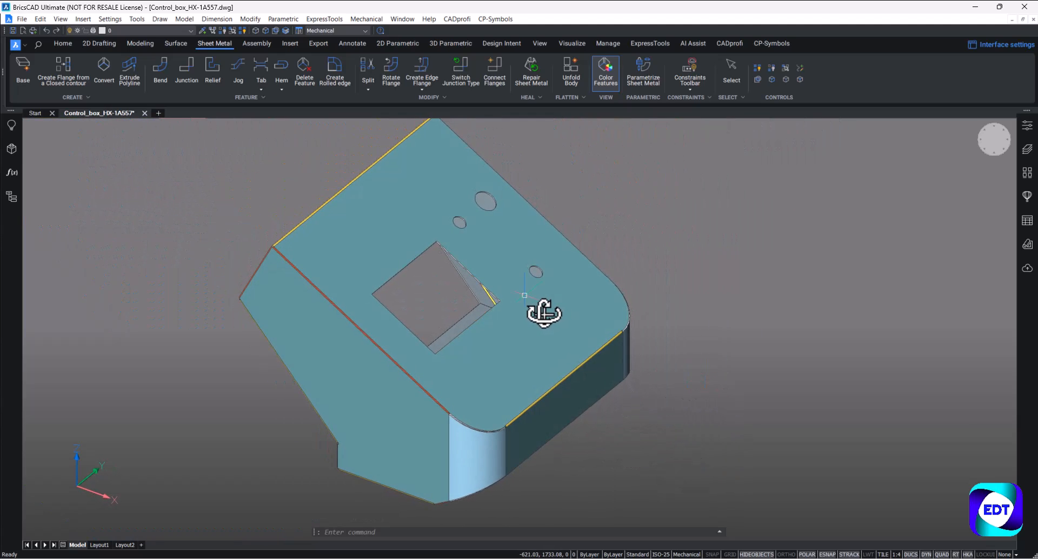
scroll(505, 292, "down", 2)
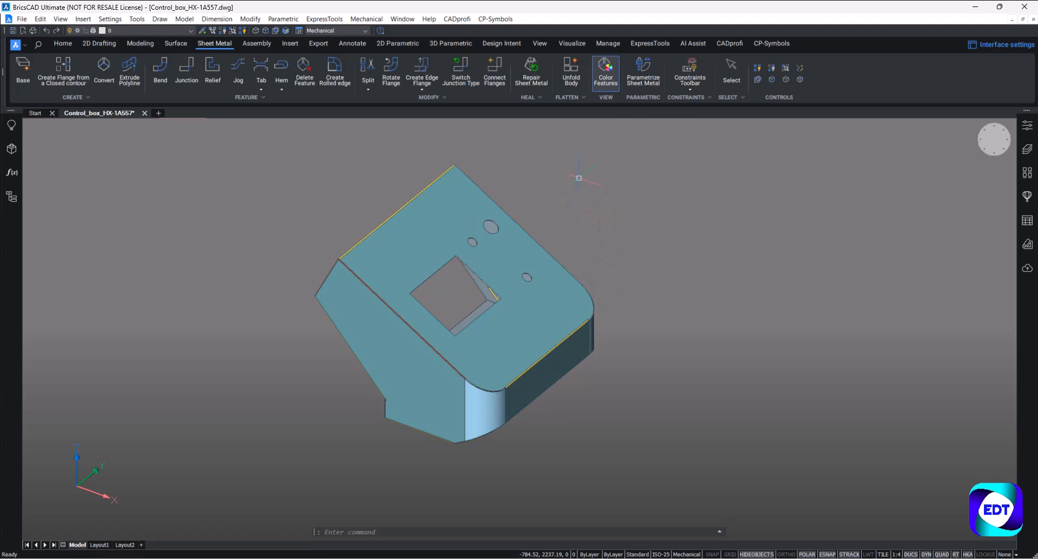
left_click(575, 82)
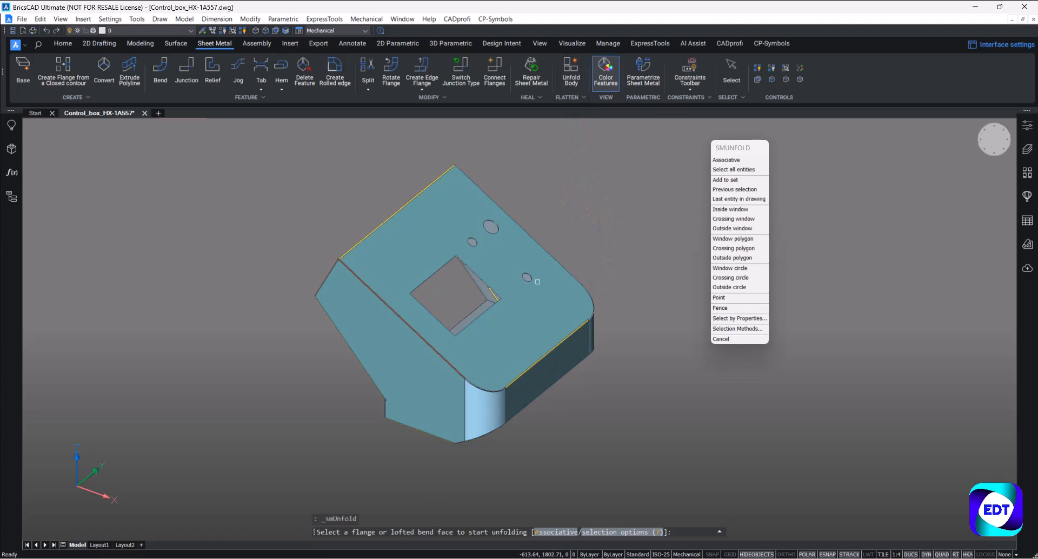
left_click(544, 285)
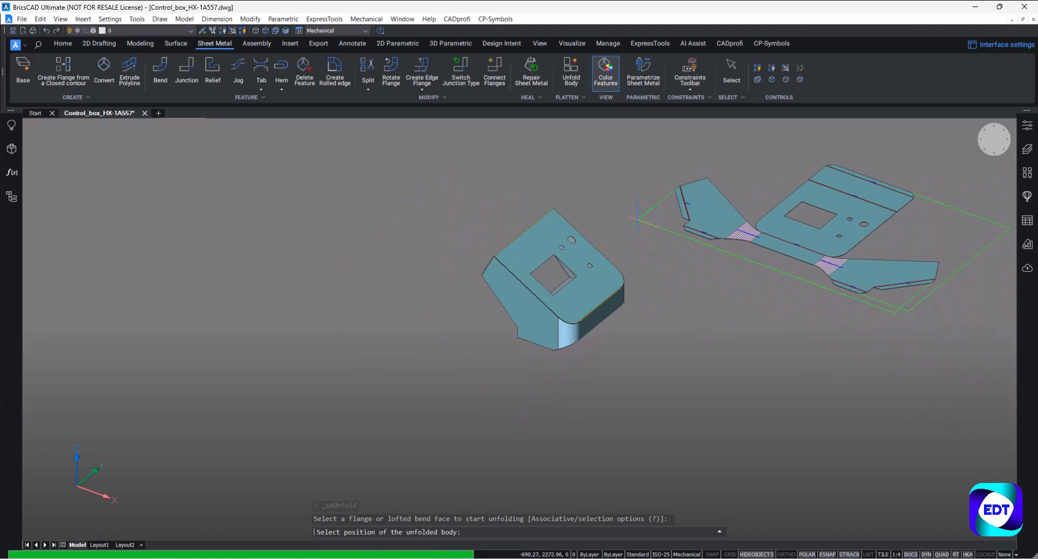
middle_click_drag(622, 175, 540, 280)
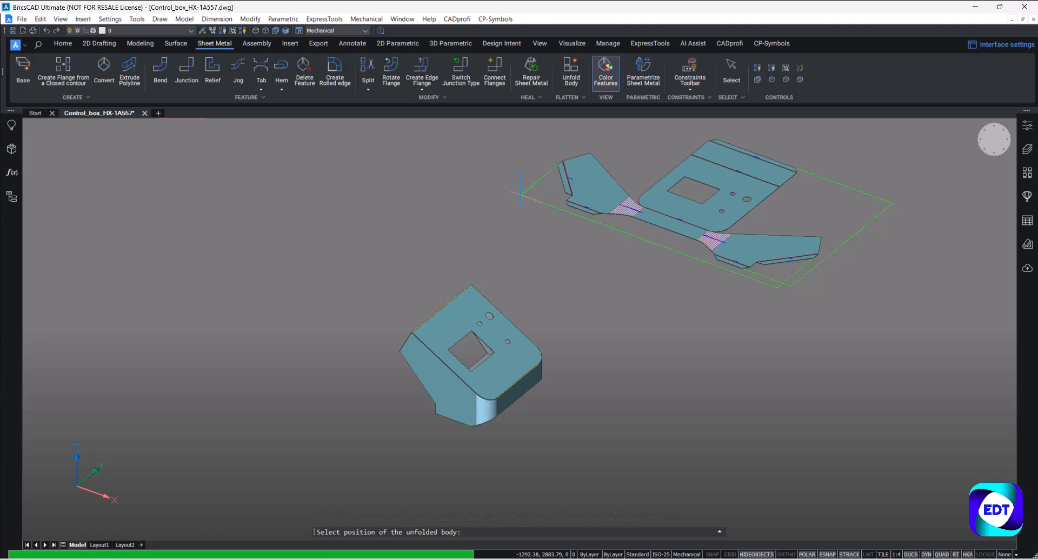
left_click(520, 192)
key("Return")
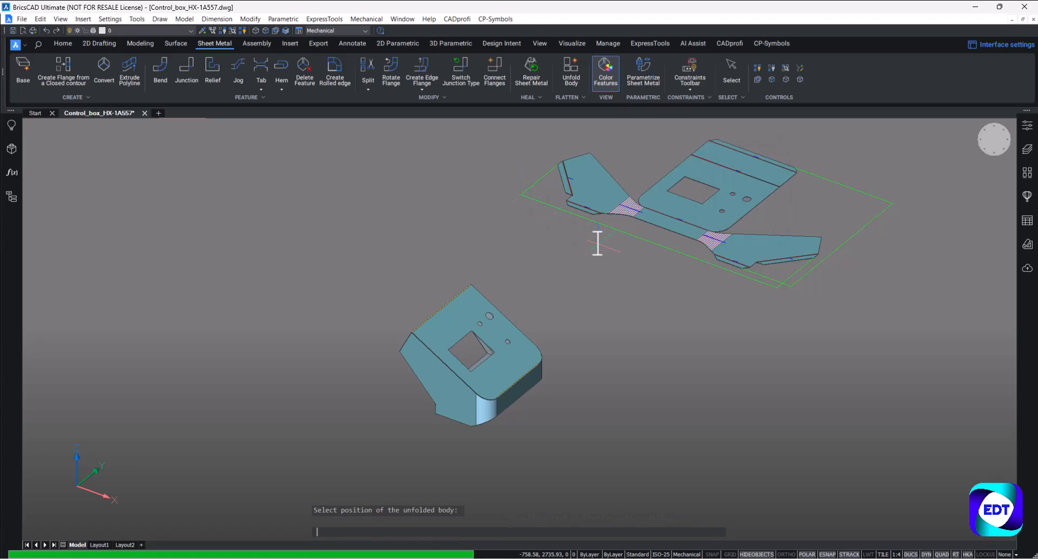
Examine the head's flat pattern, its bend lines and the angle annotations across the unrolled rounded corners.
middle_click_drag(593, 241, 543, 279, "shift")
scroll(802, 377, "up", 10)
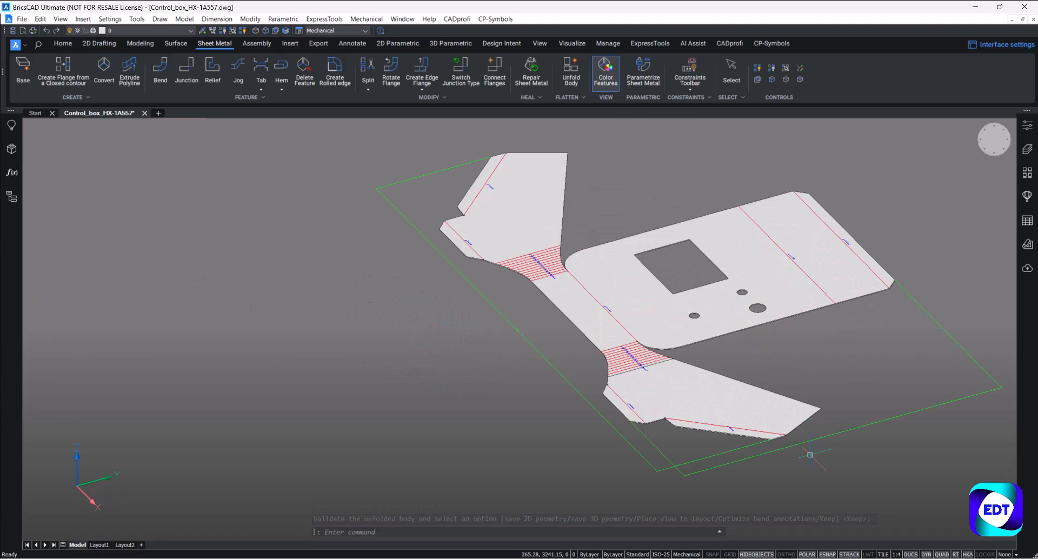
scroll(802, 377, "down", 5)
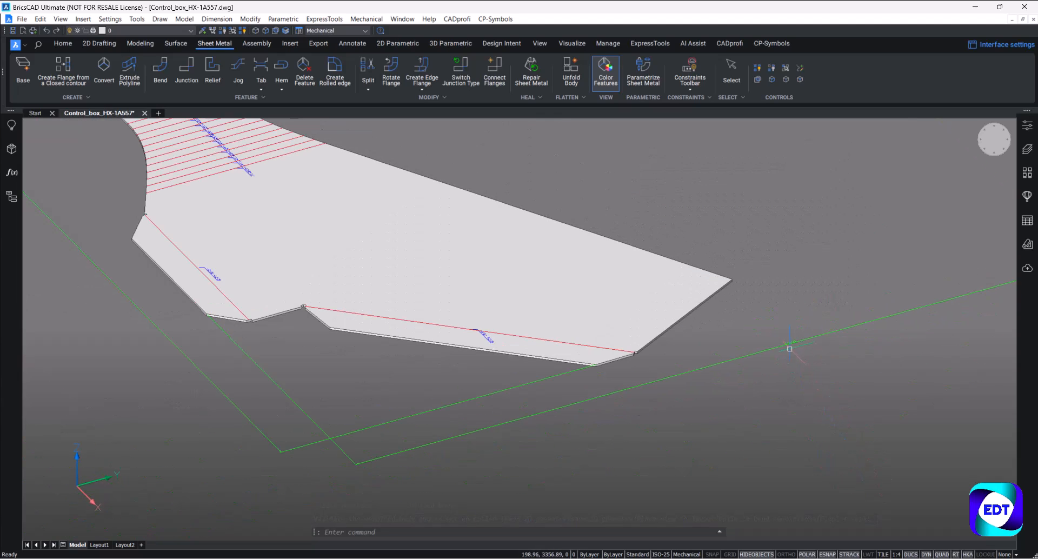
middle_click_drag(595, 379, 528, 394)
scroll(400, 415, "up", 5)
scroll(400, 415, "up", 3)
scroll(278, 371, "down", 4)
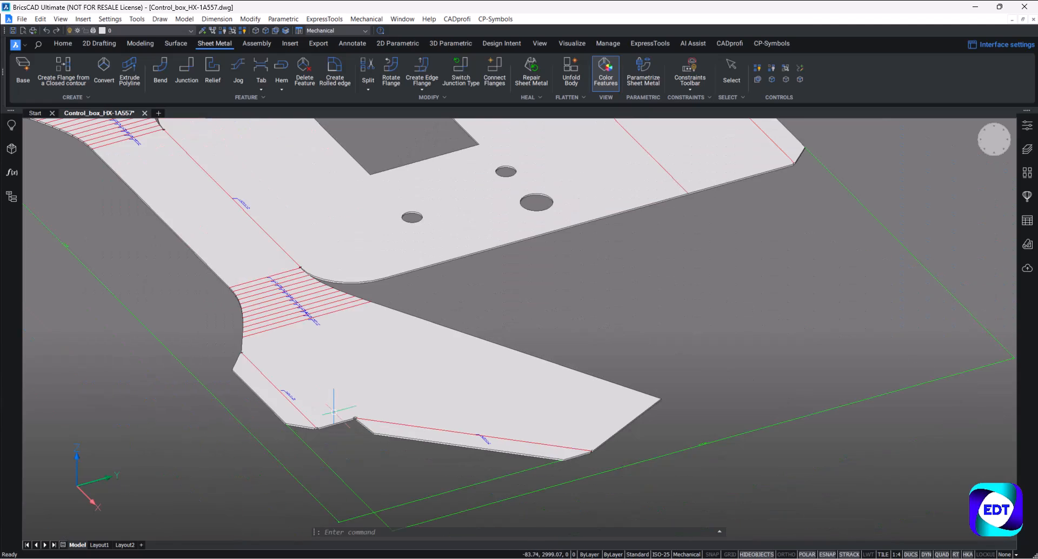
scroll(278, 371, "up", 6)
scroll(365, 321, "up", 2)
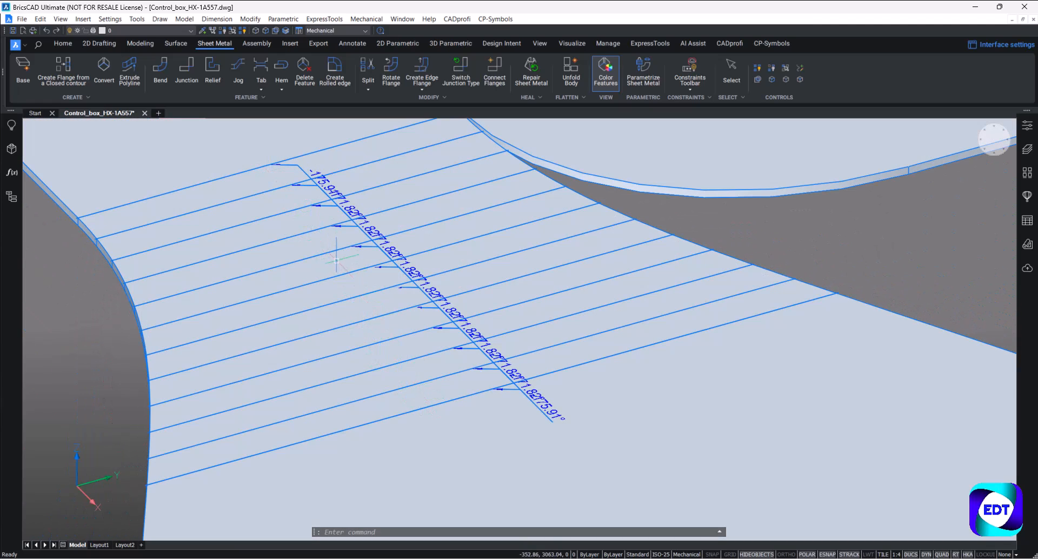
End the isolation of the head so that all hidden control box parts and flat patterns are shown.
scroll(336, 261, "down", 10)
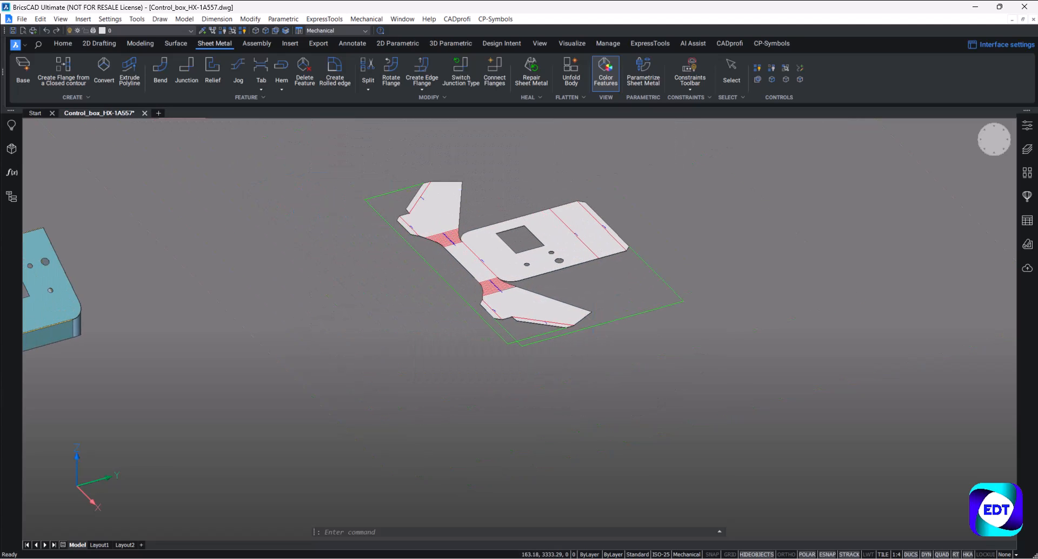
scroll(481, 259, "down", 3)
scroll(292, 284, "up", 4)
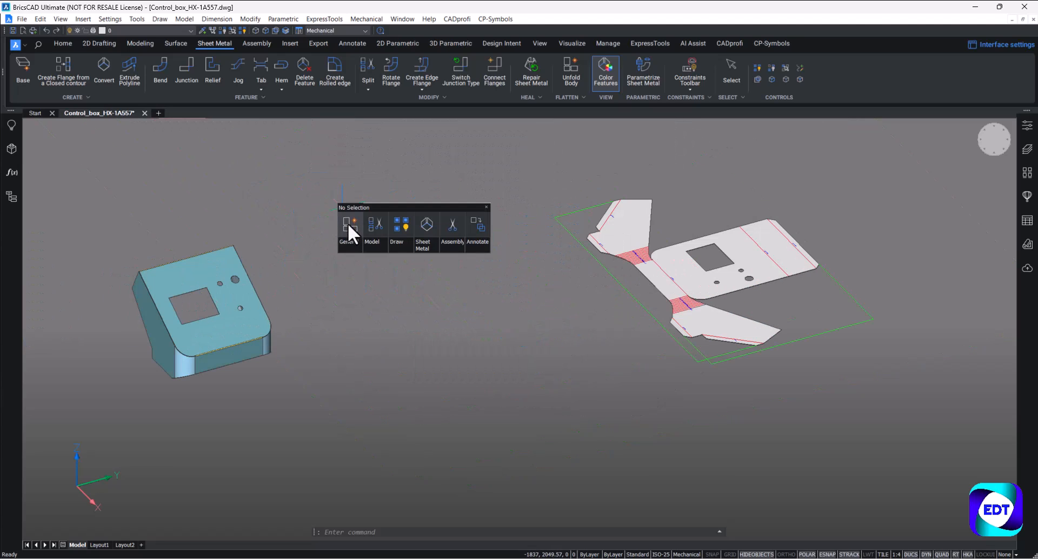
left_click(439, 247)
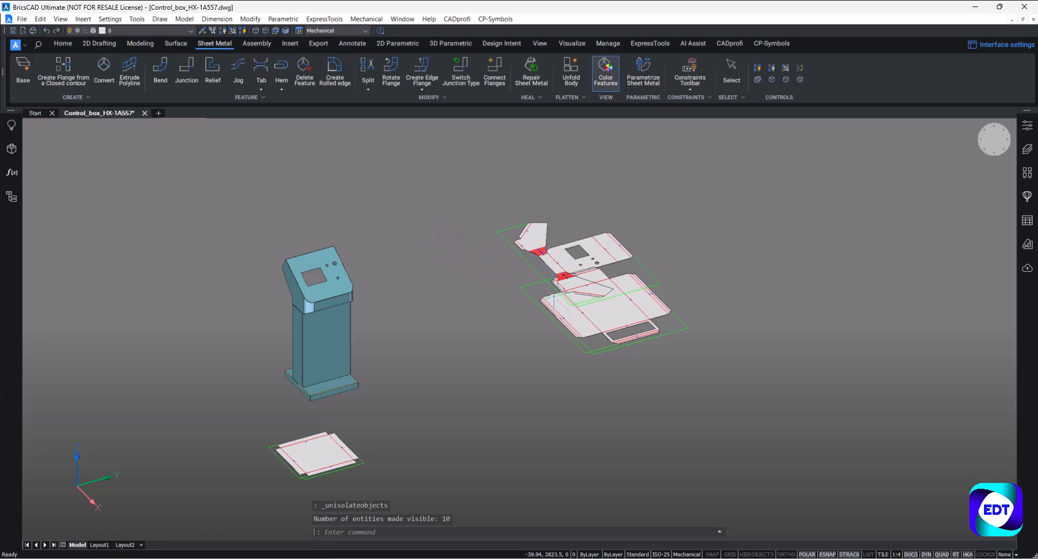
Move the column's flat pattern off the head's flat pattern into the free space beside the control box.
mouse_move(531, 297)
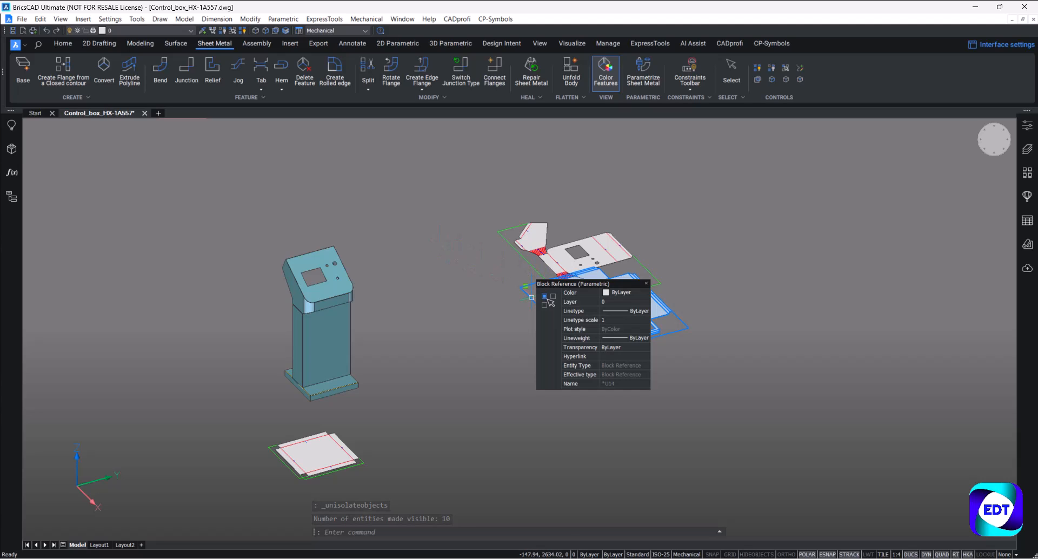
key("Return")
left_click(744, 373)
left_click(600, 375)
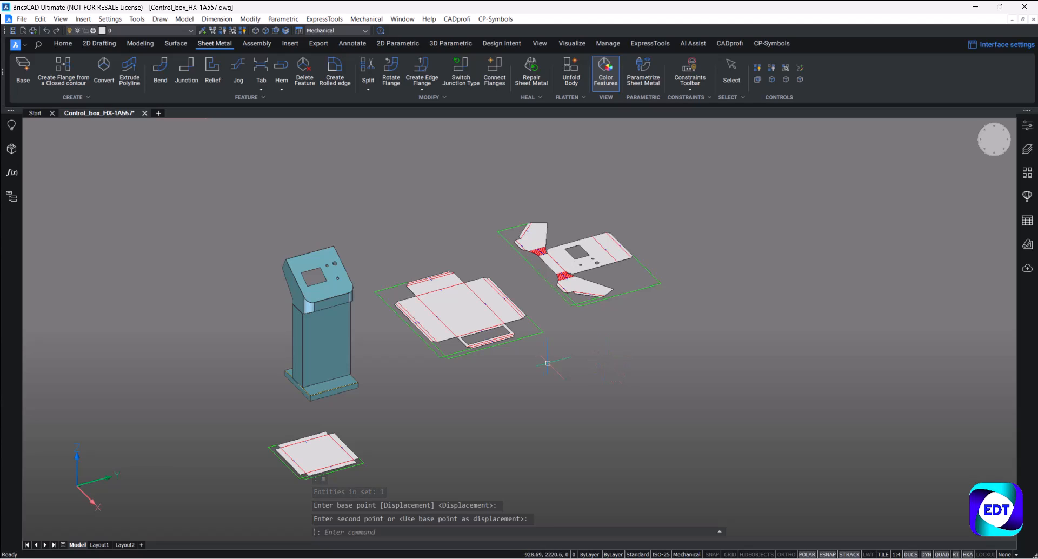
middle_click_drag(454, 388, 534, 342)
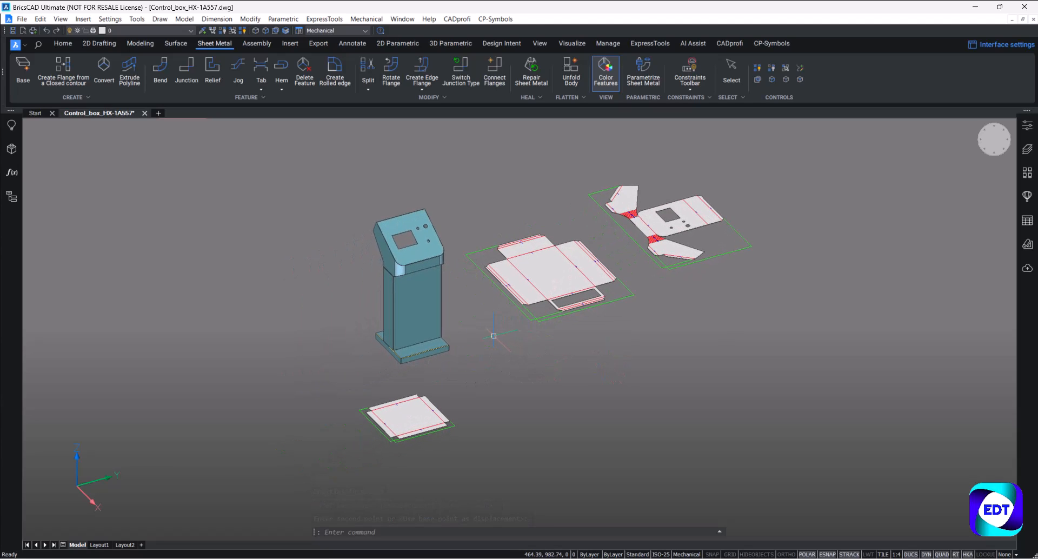